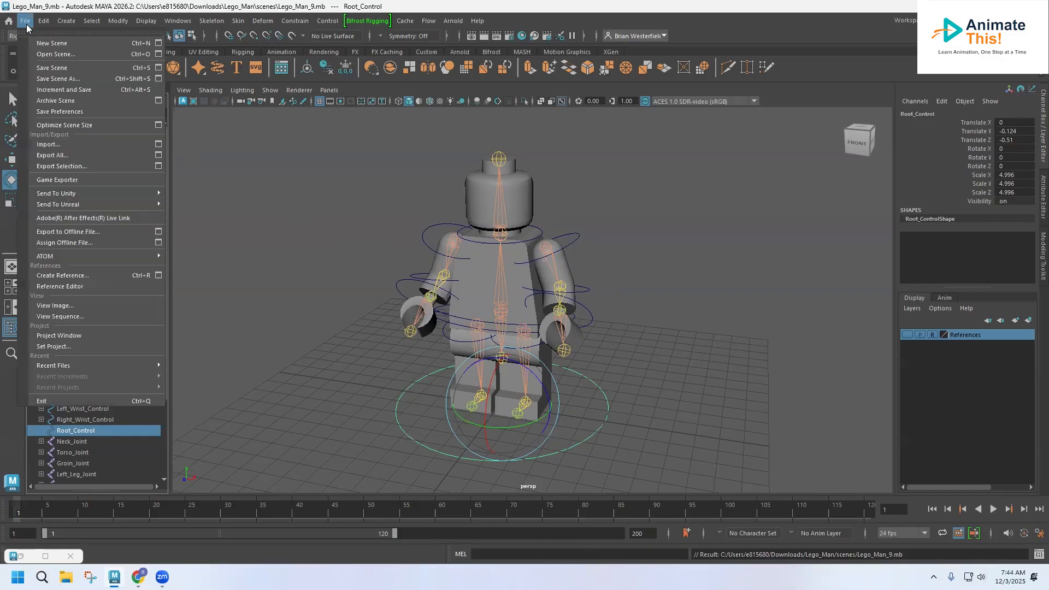
Reopen Lego_Man_9.mb and set the Lego_Man folder as the current project.
left_click(47, 54)
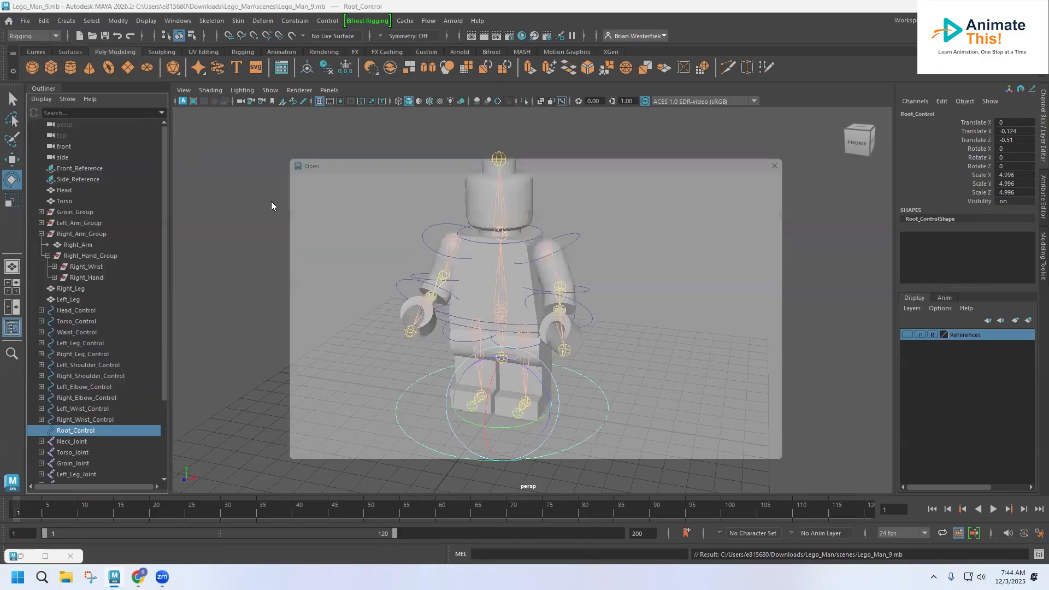
double_click(367, 290)
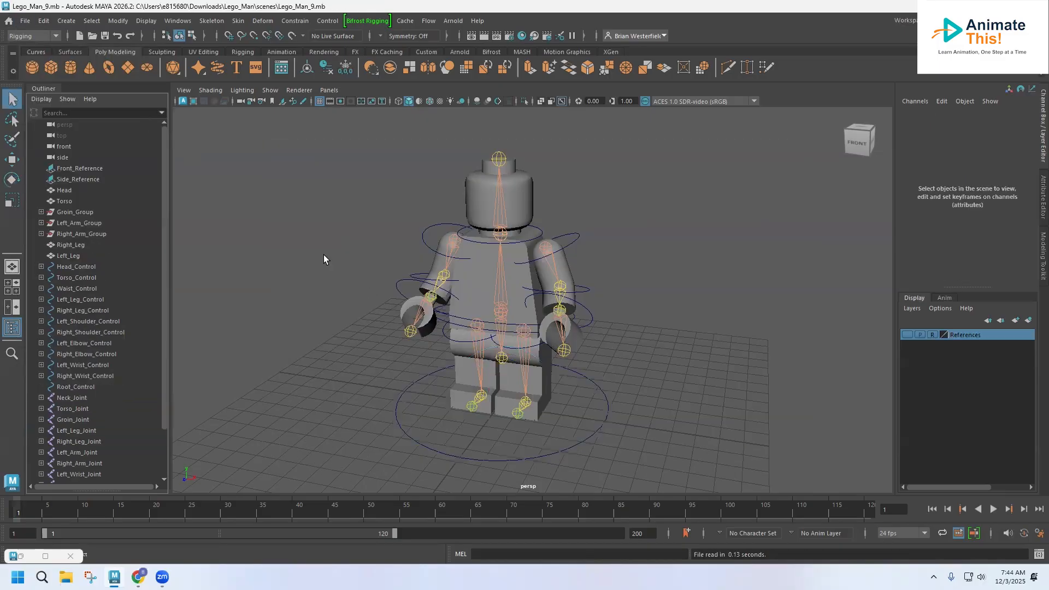
left_click(24, 22)
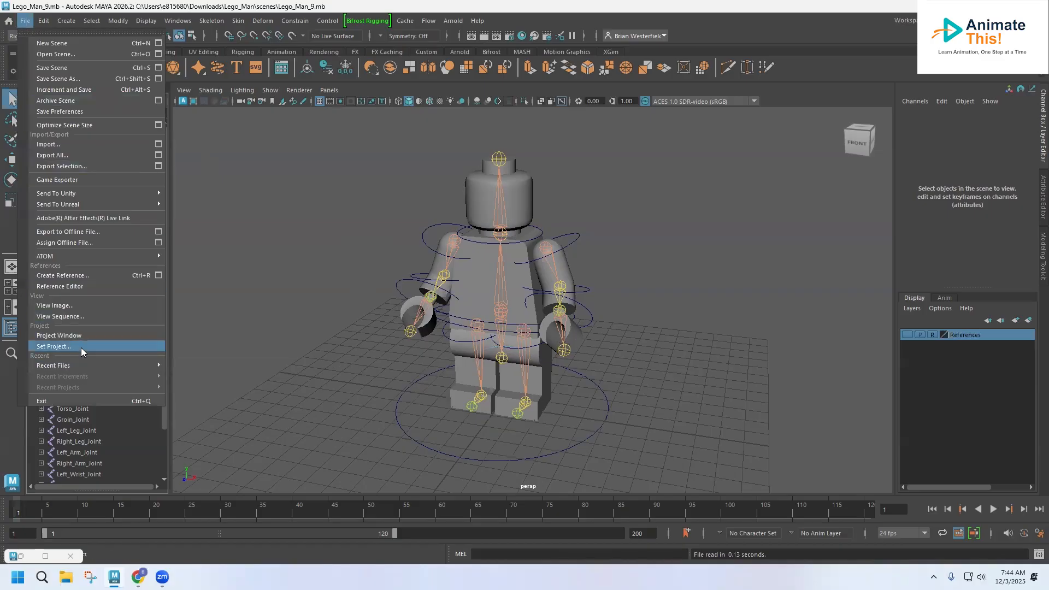
left_click(53, 346)
left_click(368, 221)
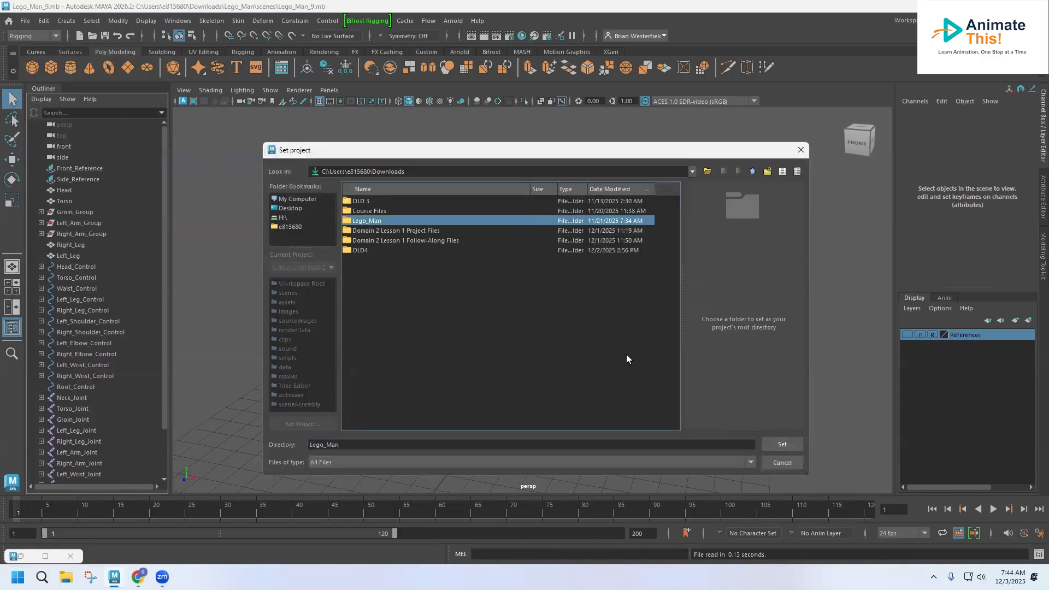
left_click(782, 445)
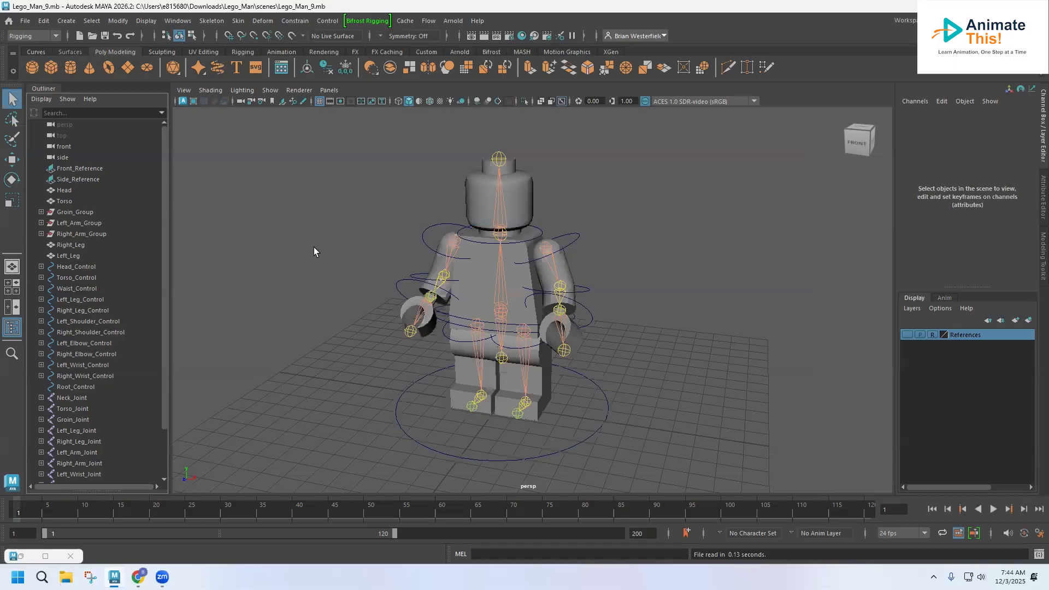
left_click(25, 21)
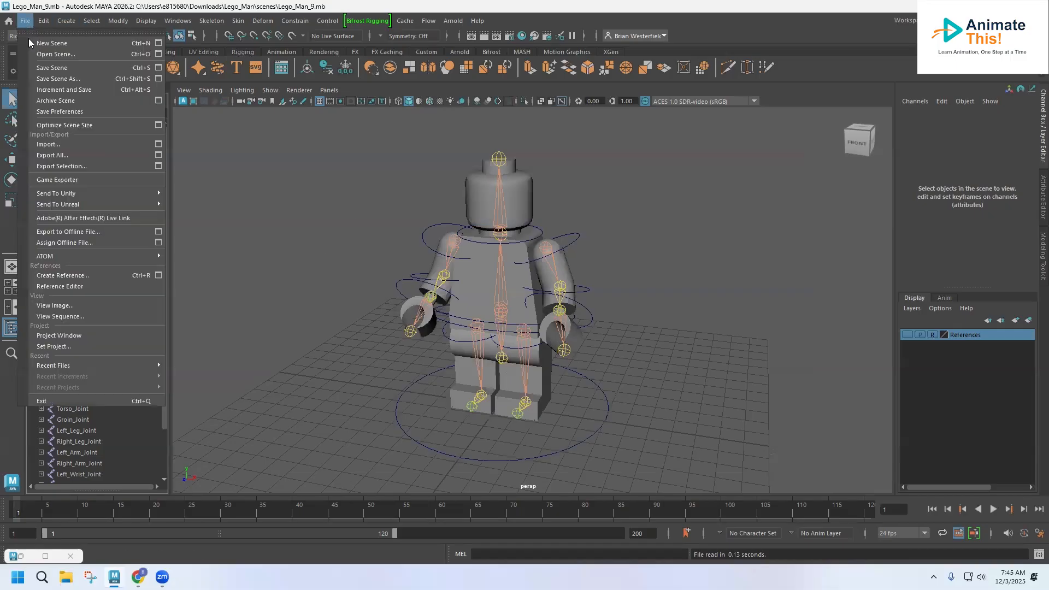
Save the scene as Lego_Man_10.mb and reset the workspace to its default layout.
left_click(55, 80)
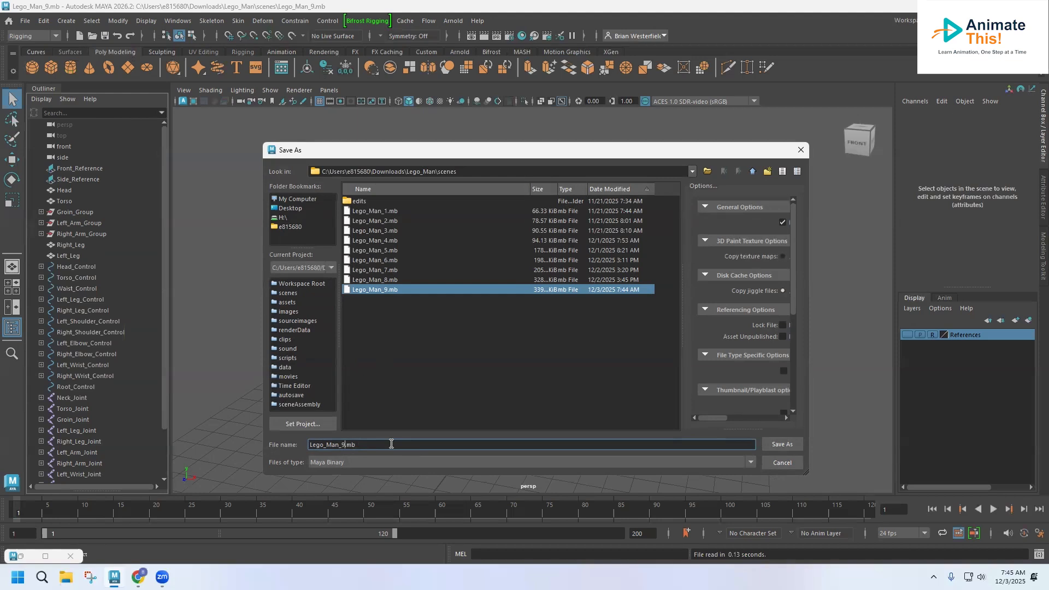
key("BackSpace")
type("10")
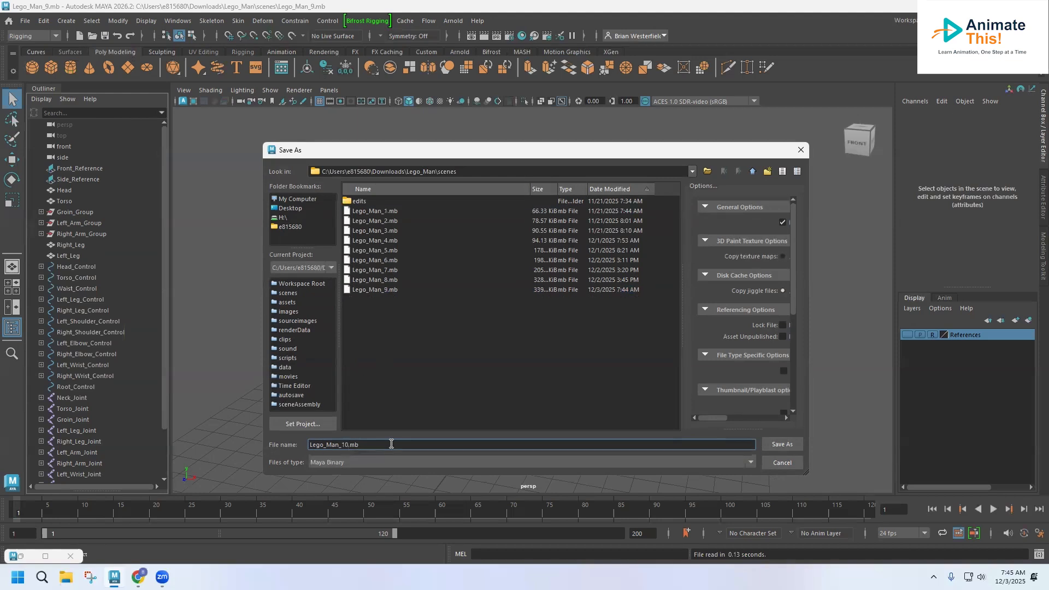
key("Return")
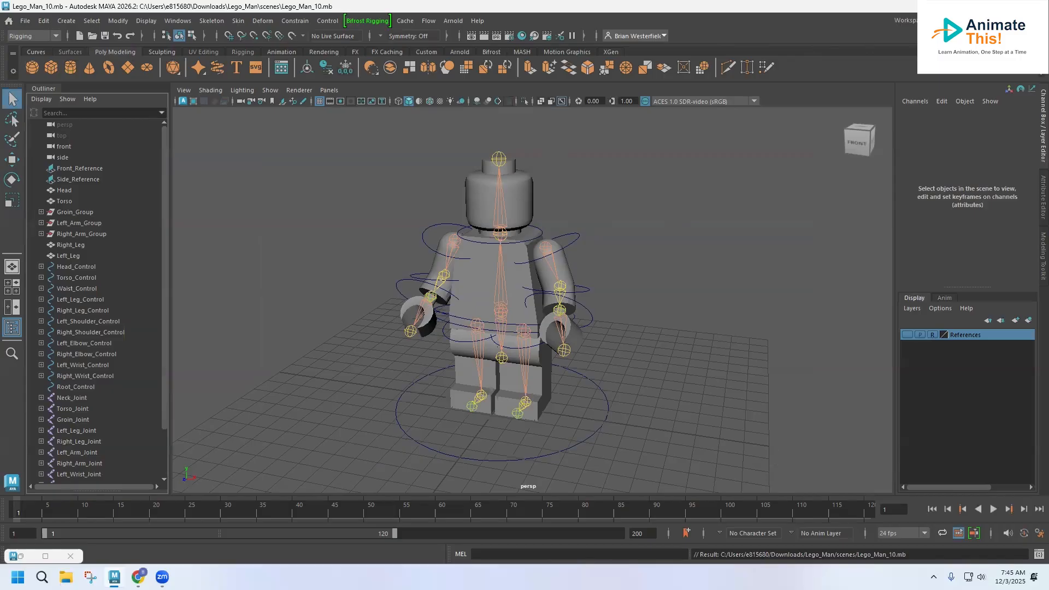
left_click(983, 20)
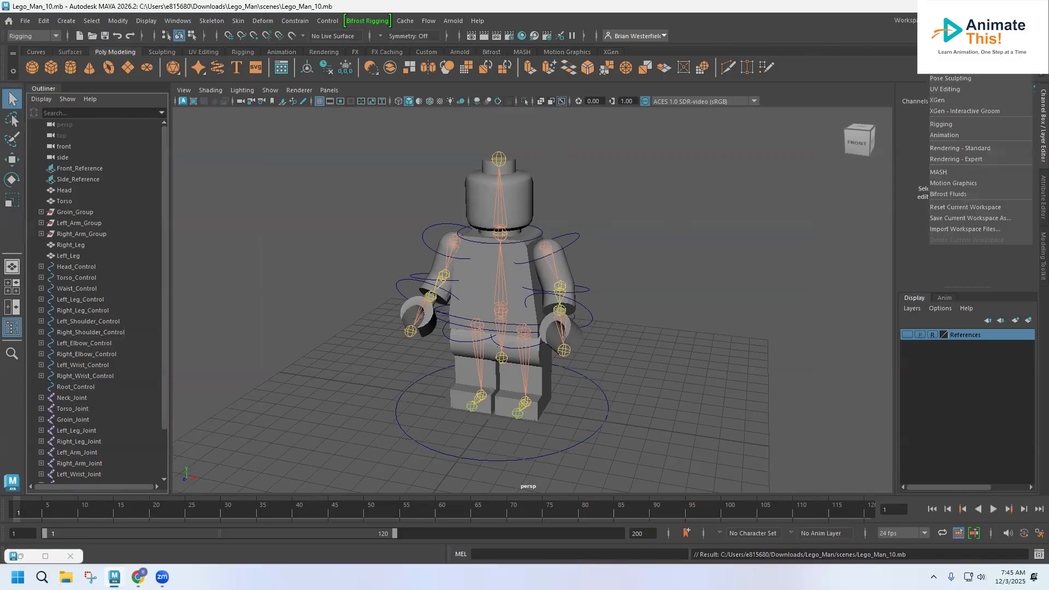
left_click(965, 207)
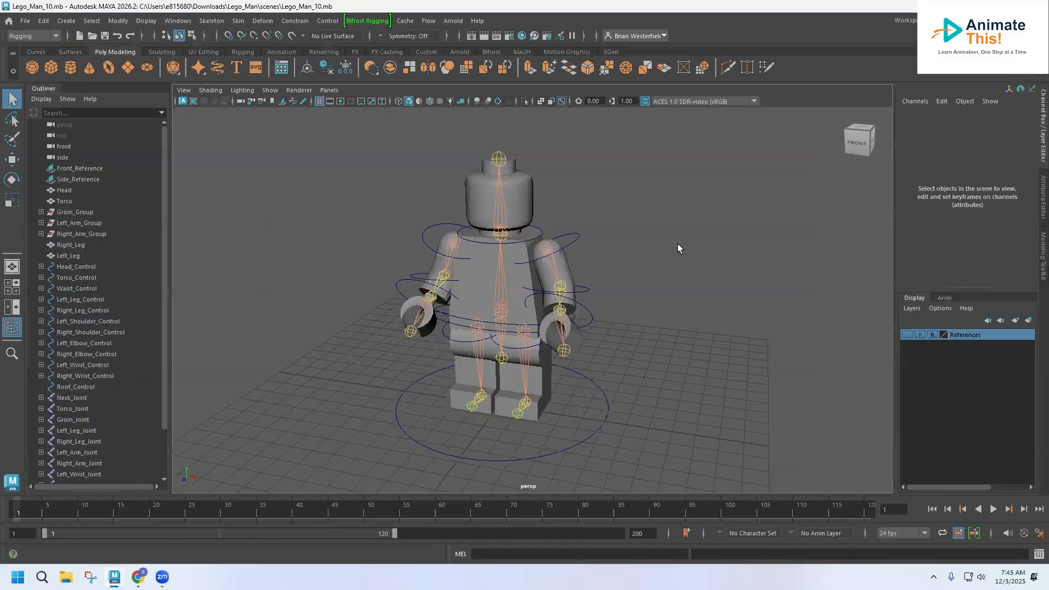
Assign a new Lambert material to the Lego head and rename it Head.
left_click_drag(605, 265, 579, 264, "alt")
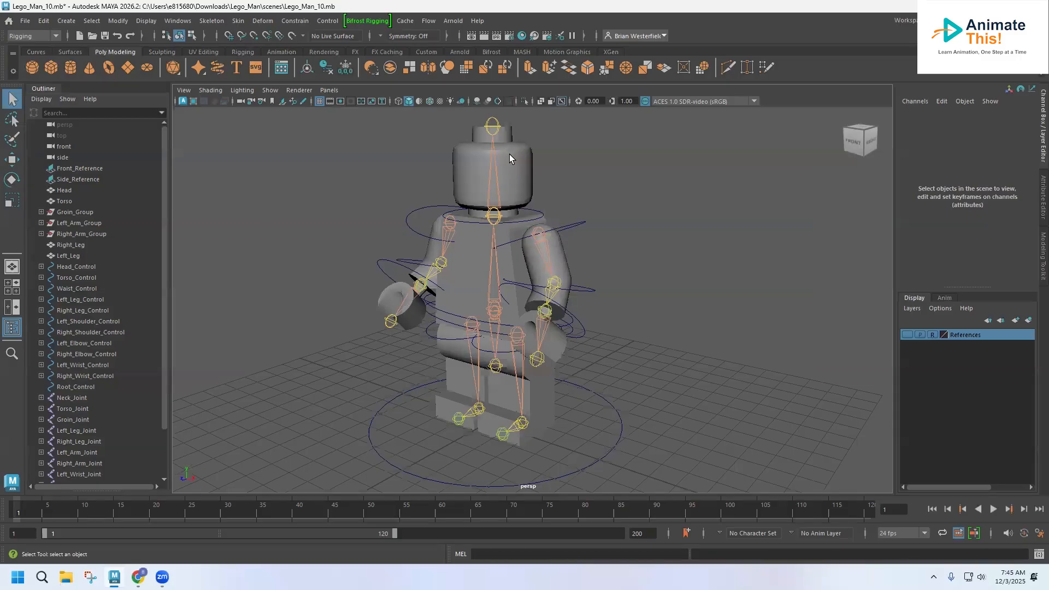
left_click(529, 156)
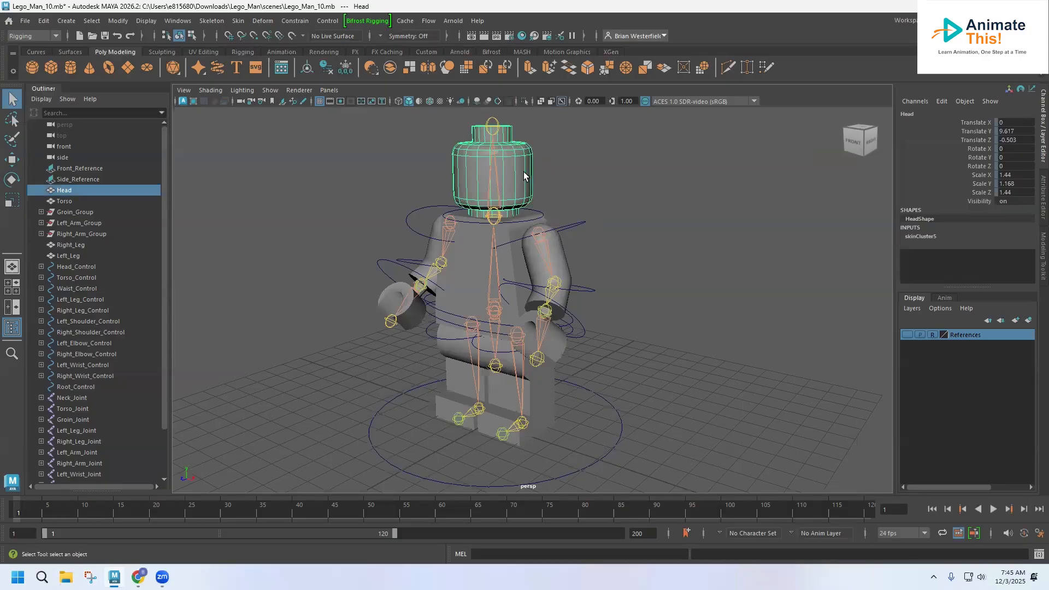
right_click(523, 176)
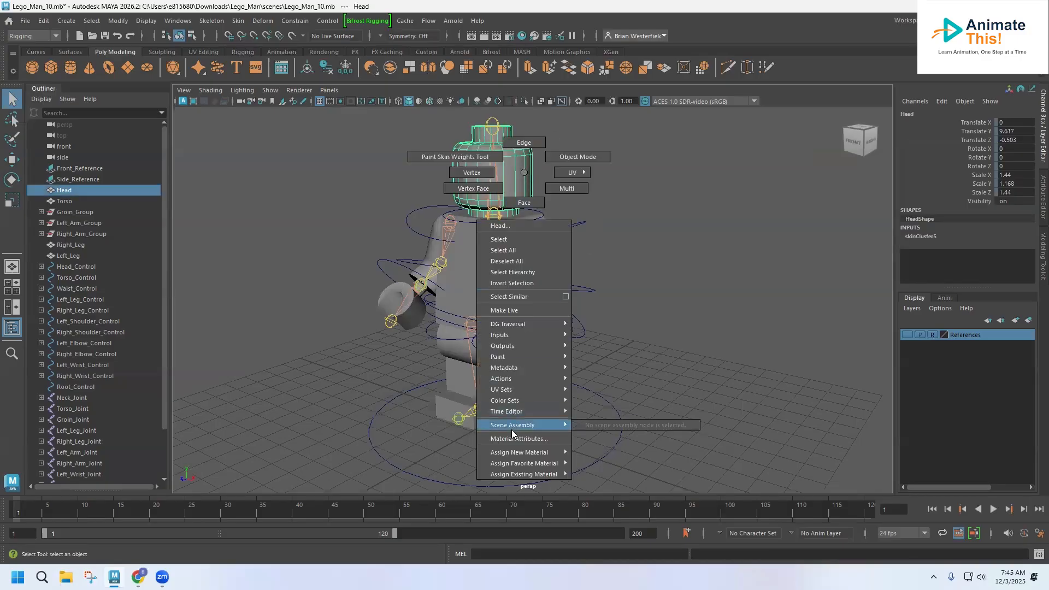
mouse_move(518, 454)
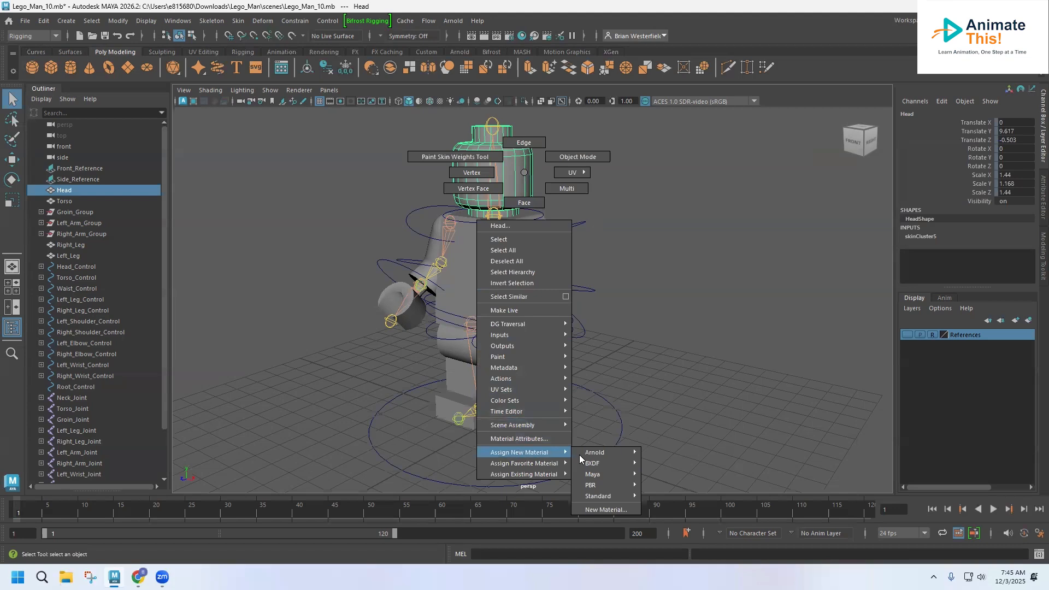
left_click(614, 509)
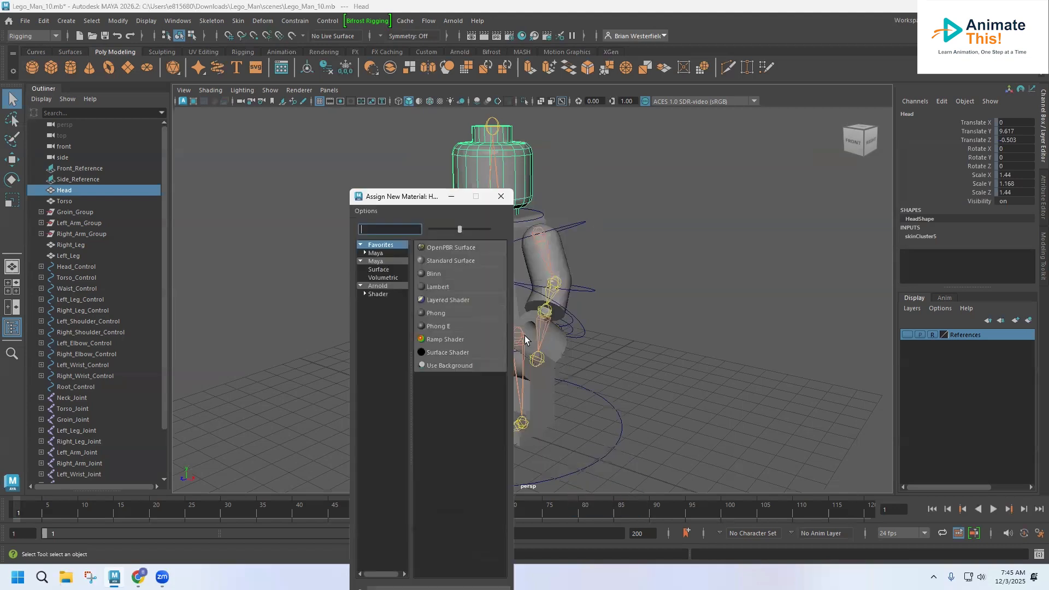
left_click_drag(423, 196, 374, 56)
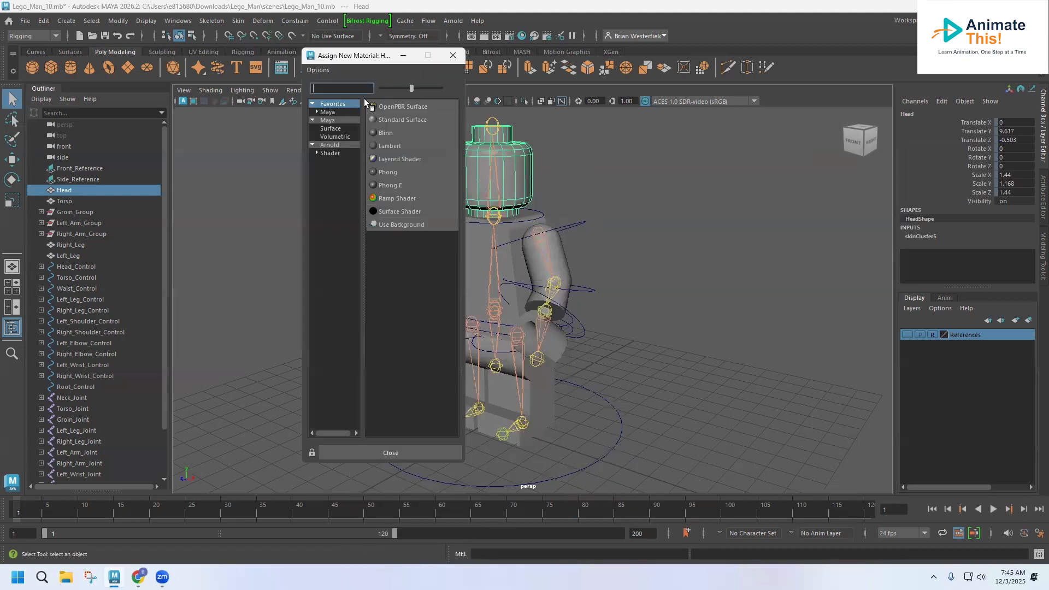
left_click(385, 147)
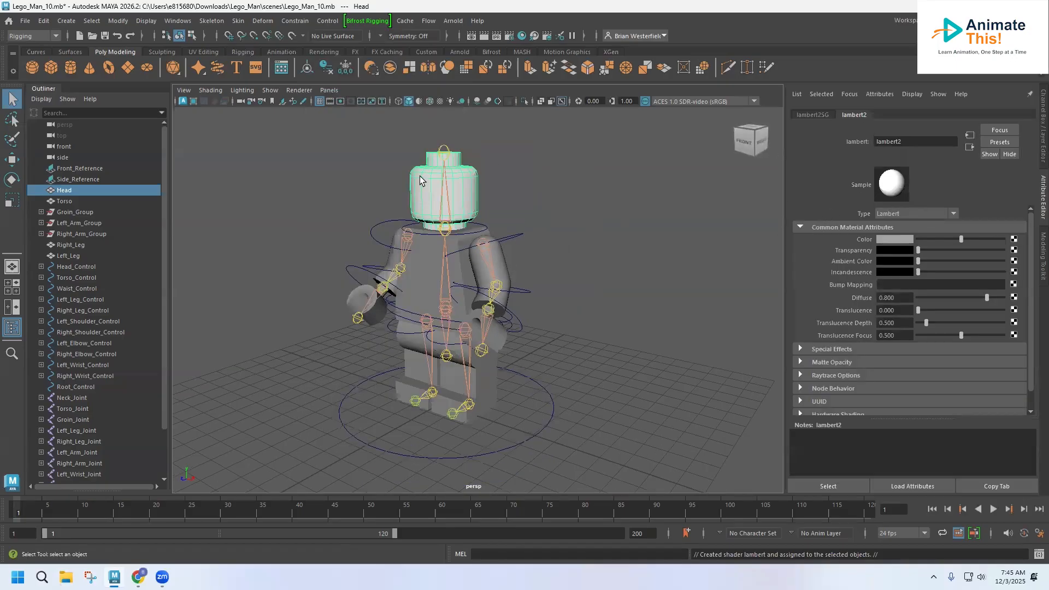
double_click(901, 142)
type("Head")
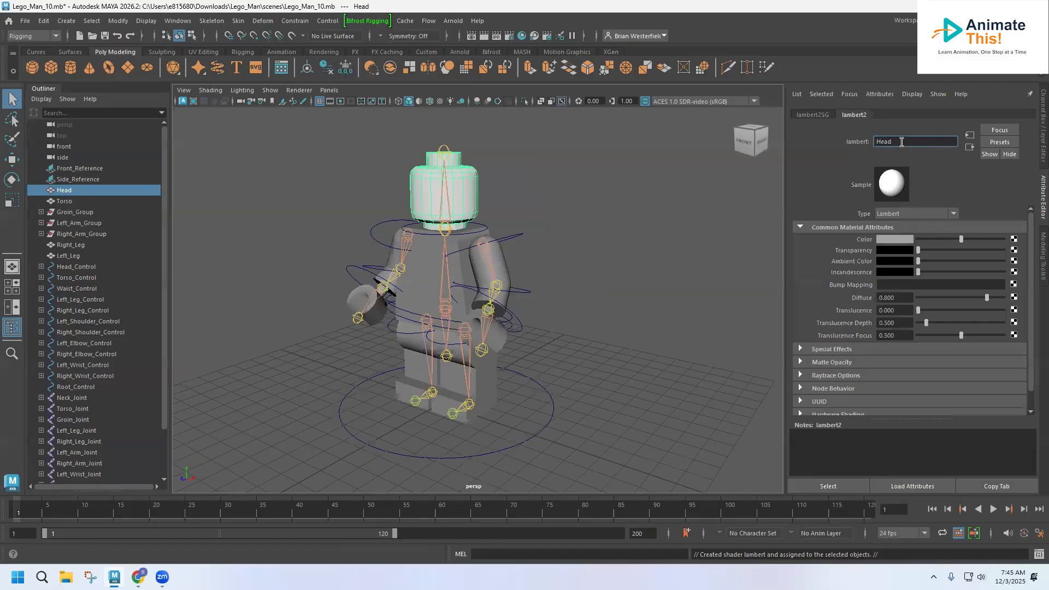
Colour the Head1 material yellow and assign it to both hands too.
left_click(896, 240)
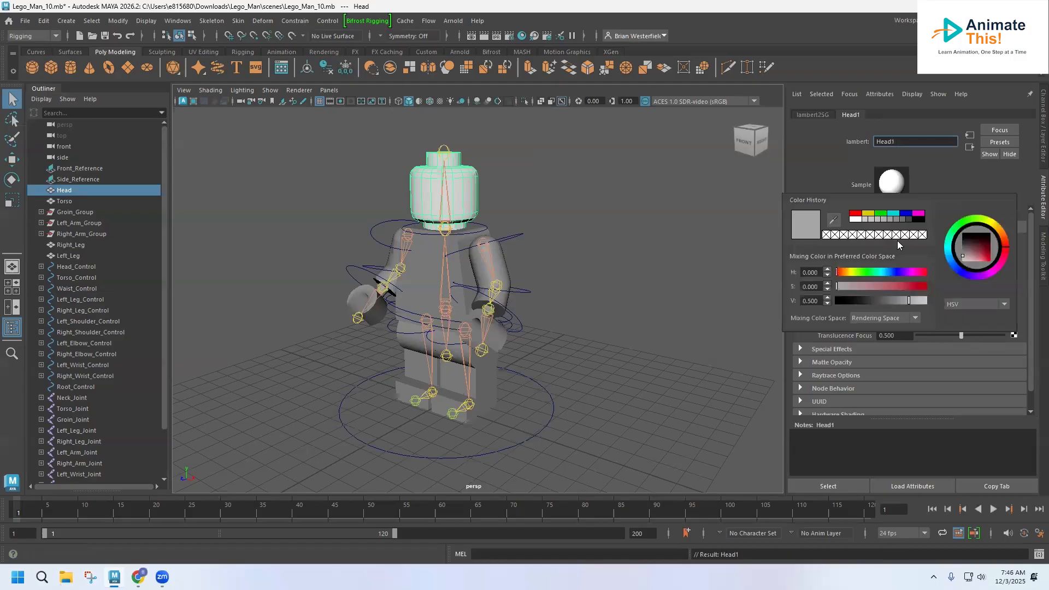
left_click(868, 214)
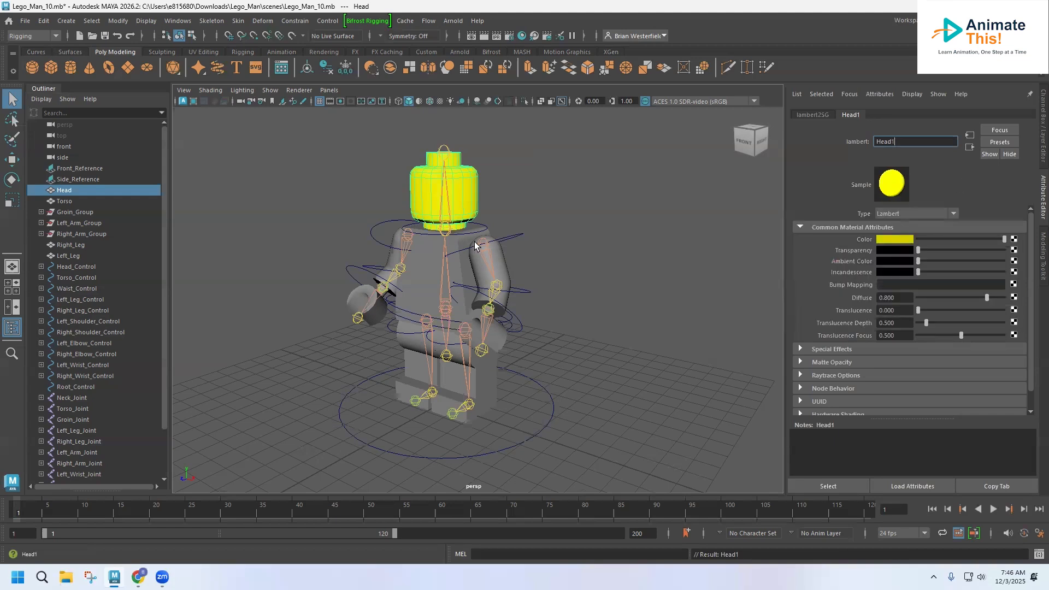
left_click(502, 273)
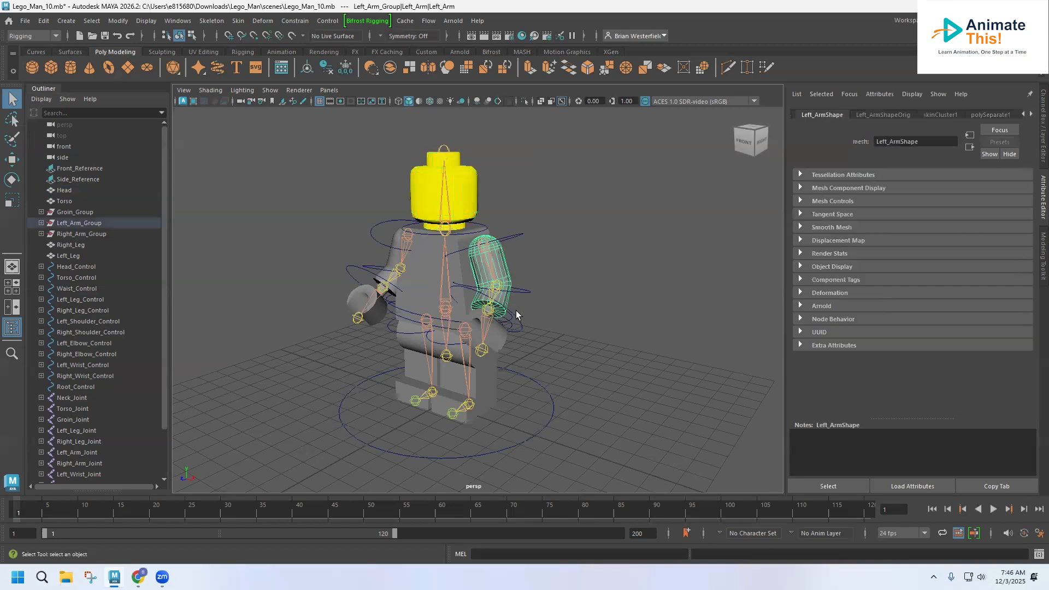
left_click(500, 339)
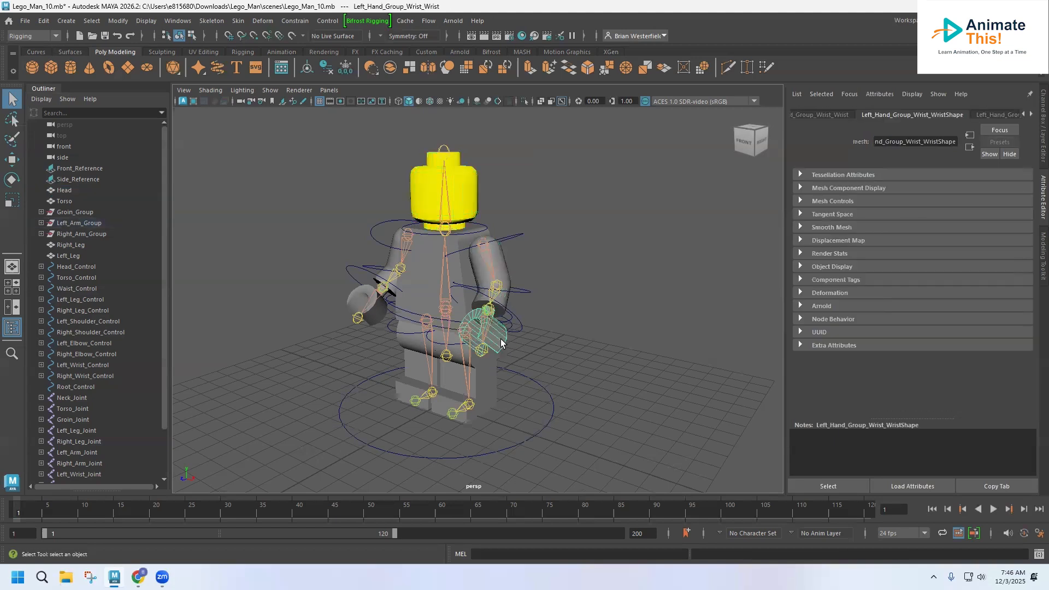
left_click(378, 310, "shift")
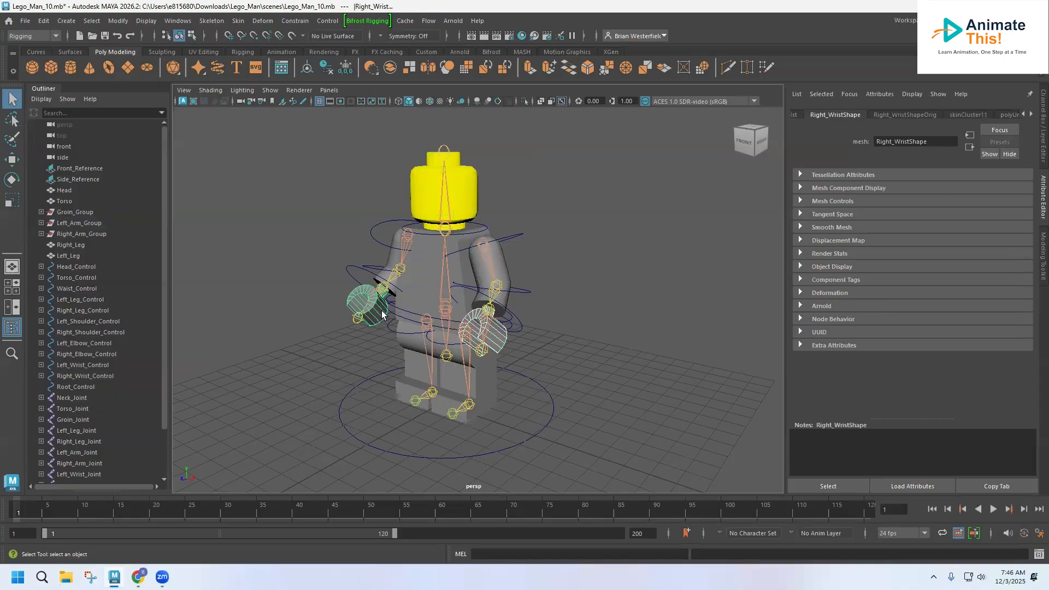
right_click_drag(498, 333, 498, 361)
mouse_move(504, 554)
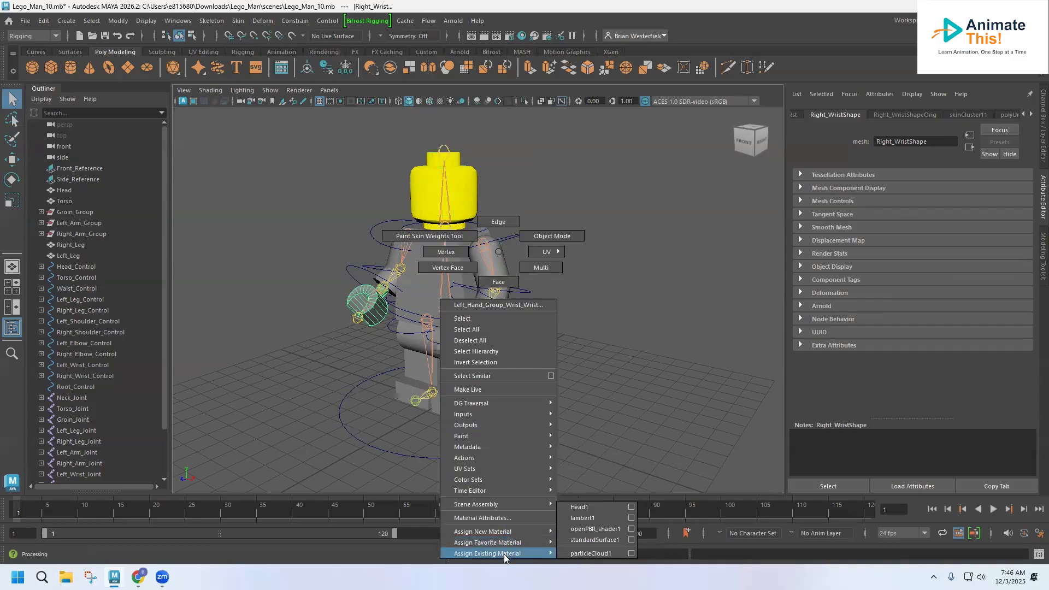
left_click(593, 507)
left_click(565, 231)
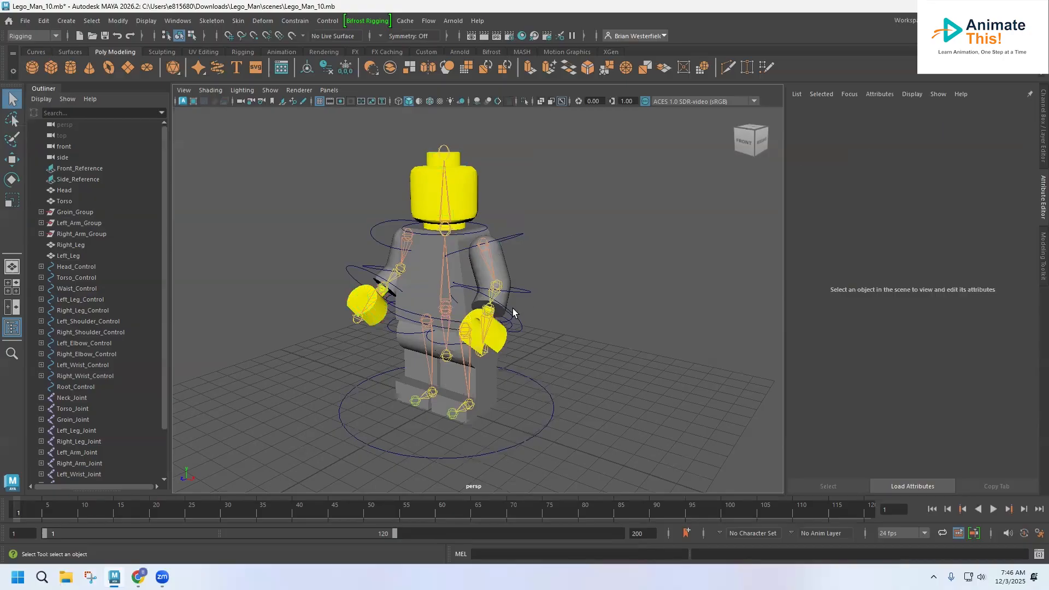
left_click_drag(511, 295, 508, 269, "alt")
Select the torso and both arms and assign them a new Lambert material.
left_click(506, 269)
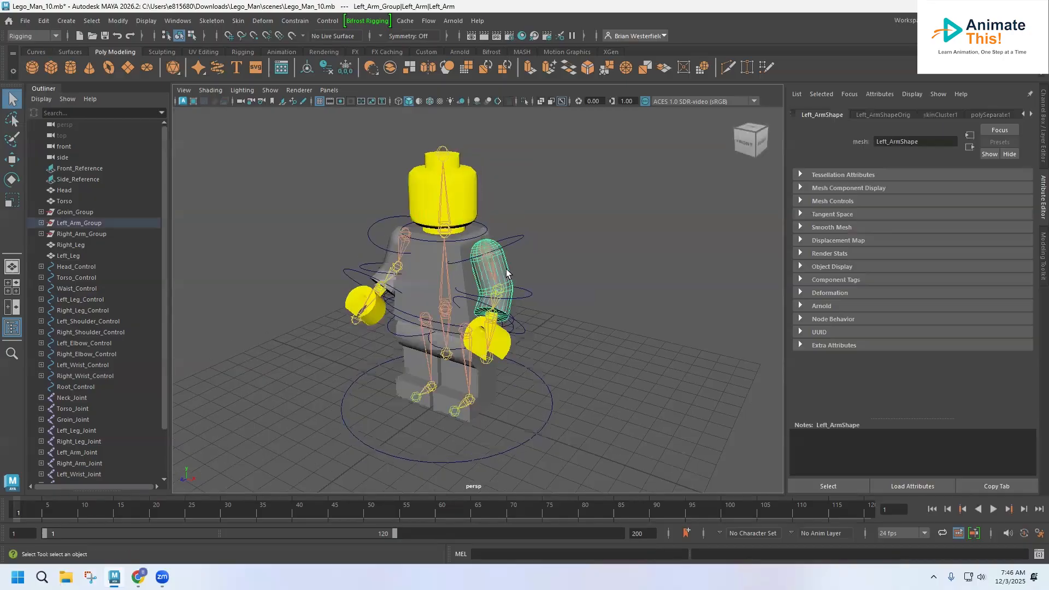
left_click(388, 260, "shift")
right_click_drag(387, 261, 330, 169)
left_click(388, 252, "shift")
double_click(389, 251)
right_click_drag(389, 252, 410, 237)
key("F8")
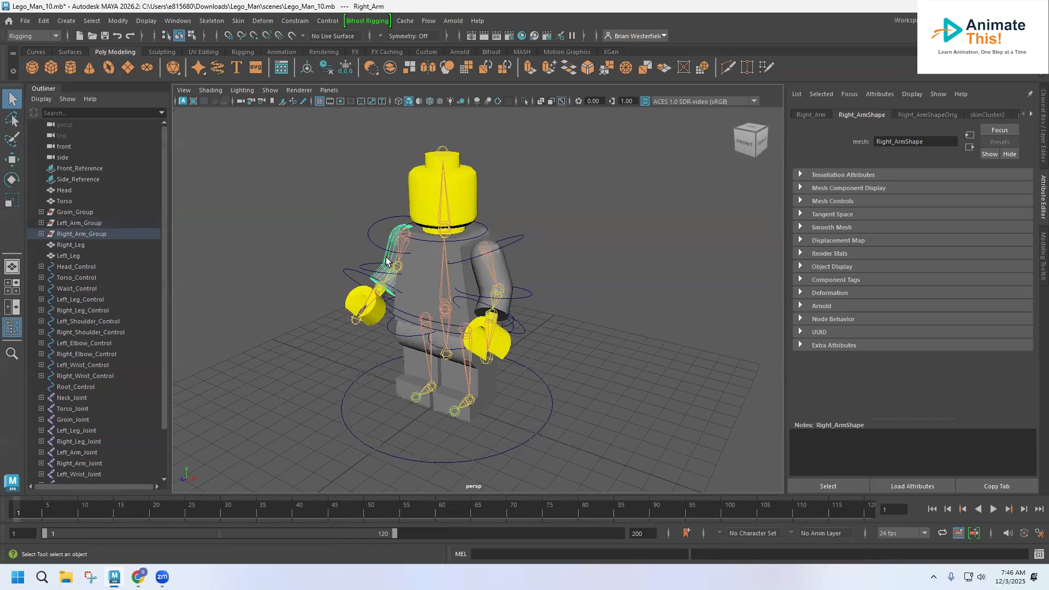
left_click(505, 273, "shift")
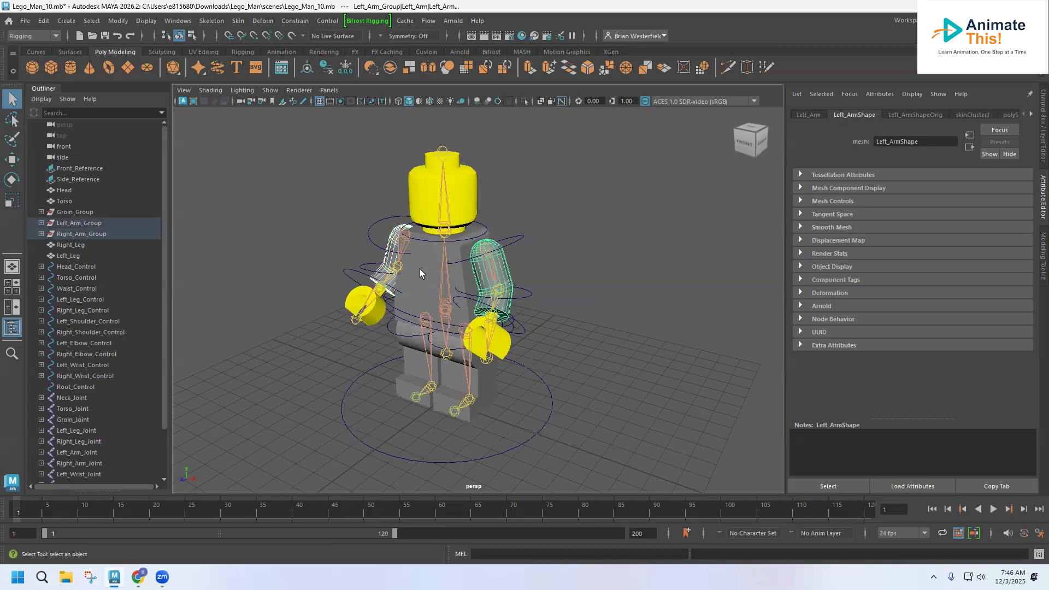
left_click(419, 269, "shift")
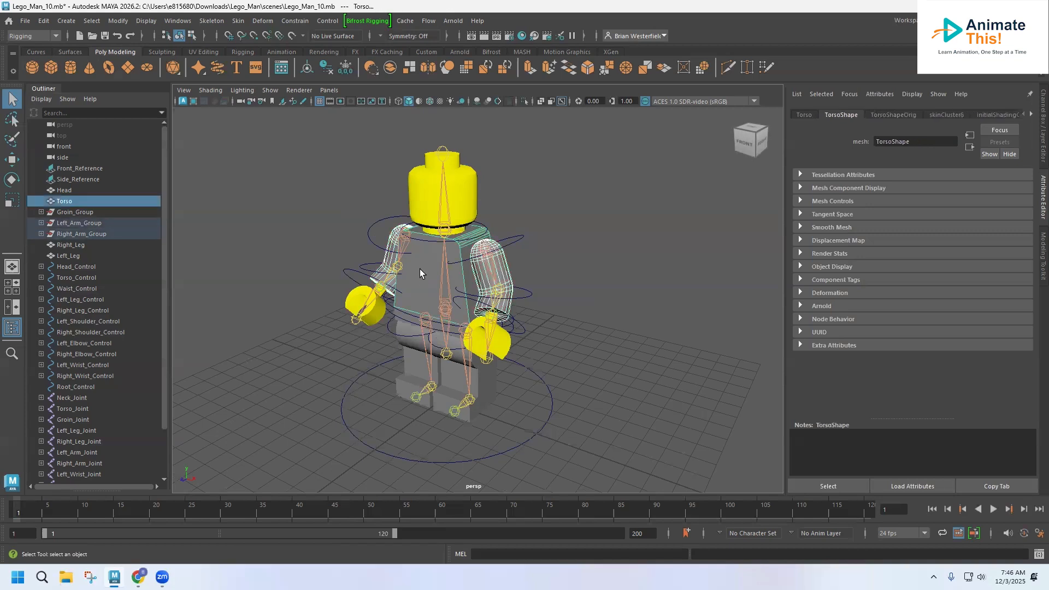
right_click(503, 274)
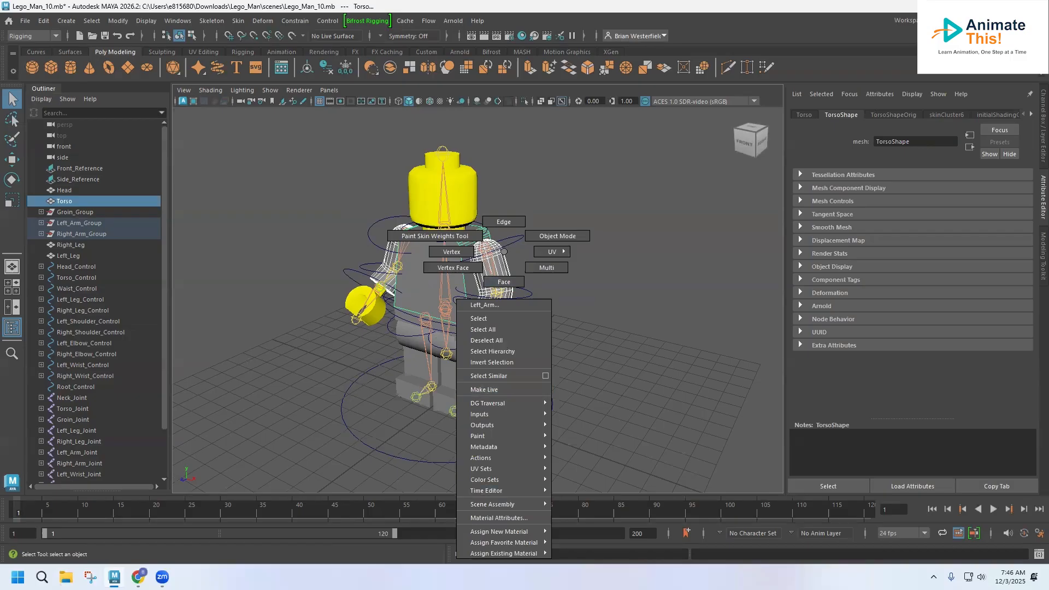
mouse_move(554, 533)
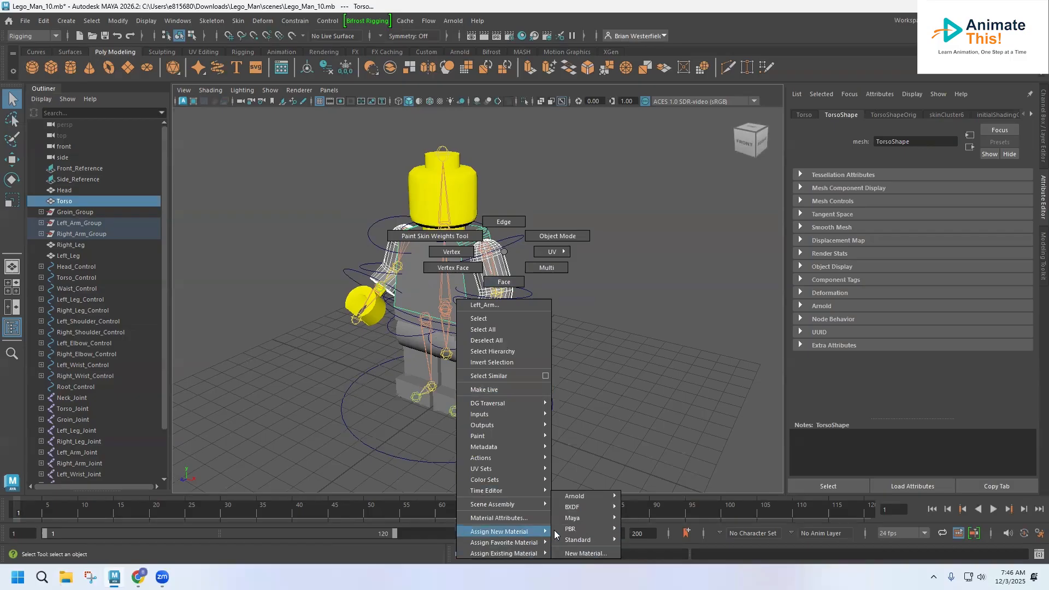
left_click(584, 554)
left_click(386, 146)
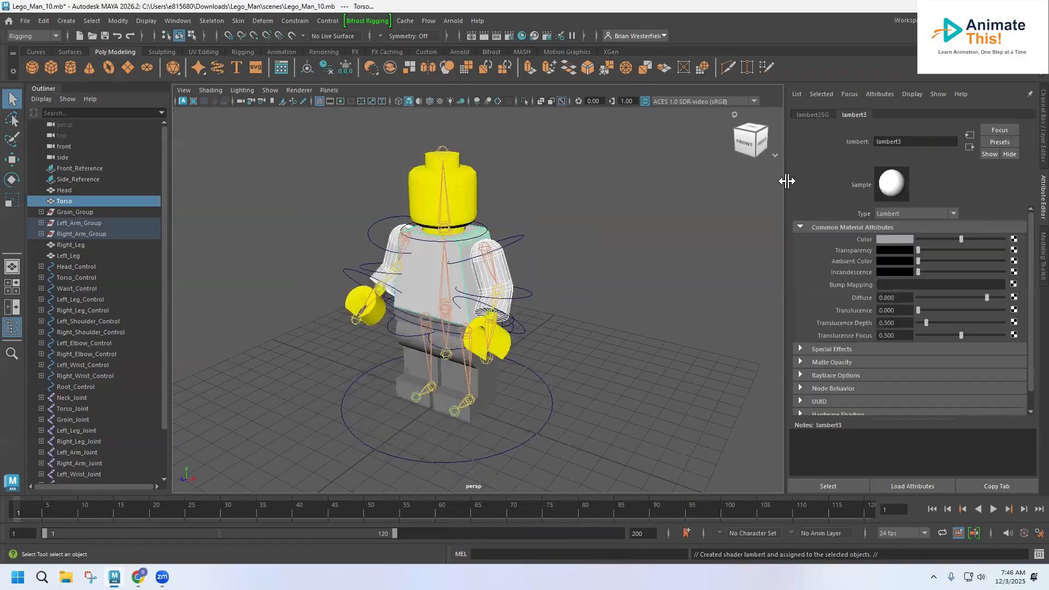
Rename the new material Shirt and set its colour to red.
left_click(917, 141)
double_click(916, 141)
type("Shirt")
key("Return")
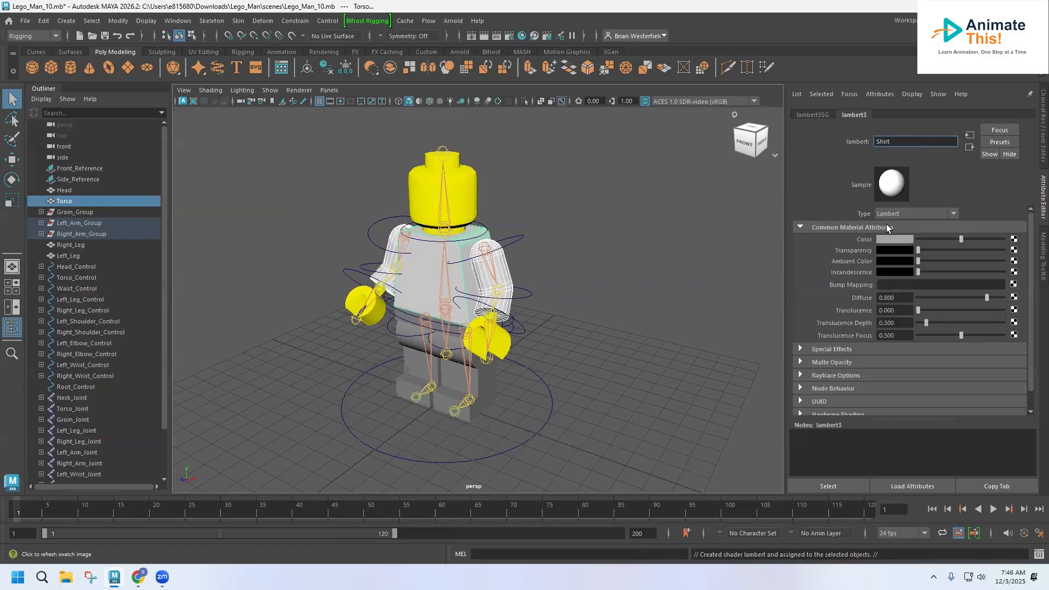
left_click(888, 239)
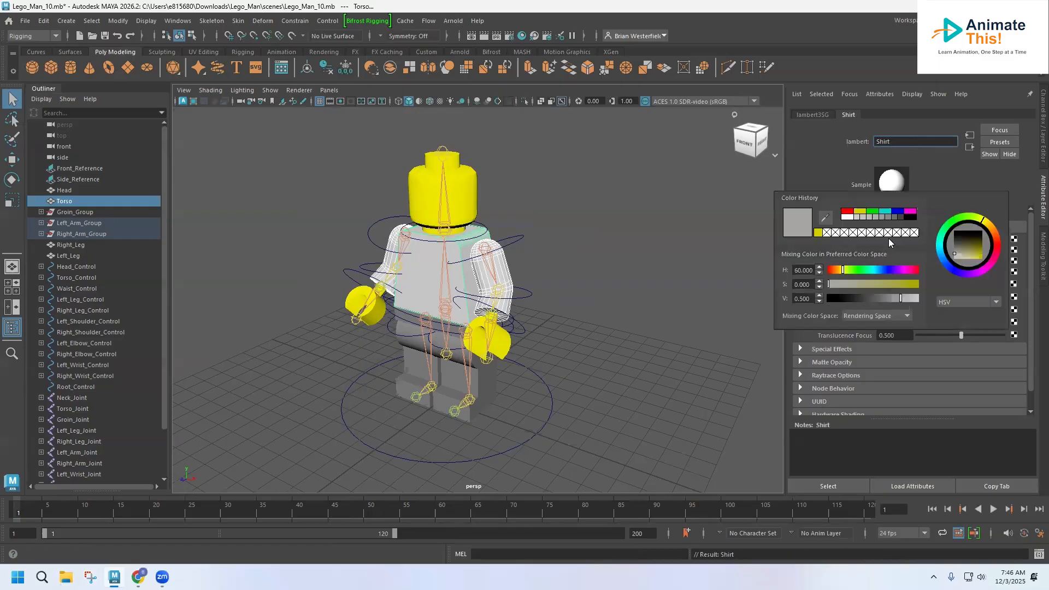
left_click(846, 210)
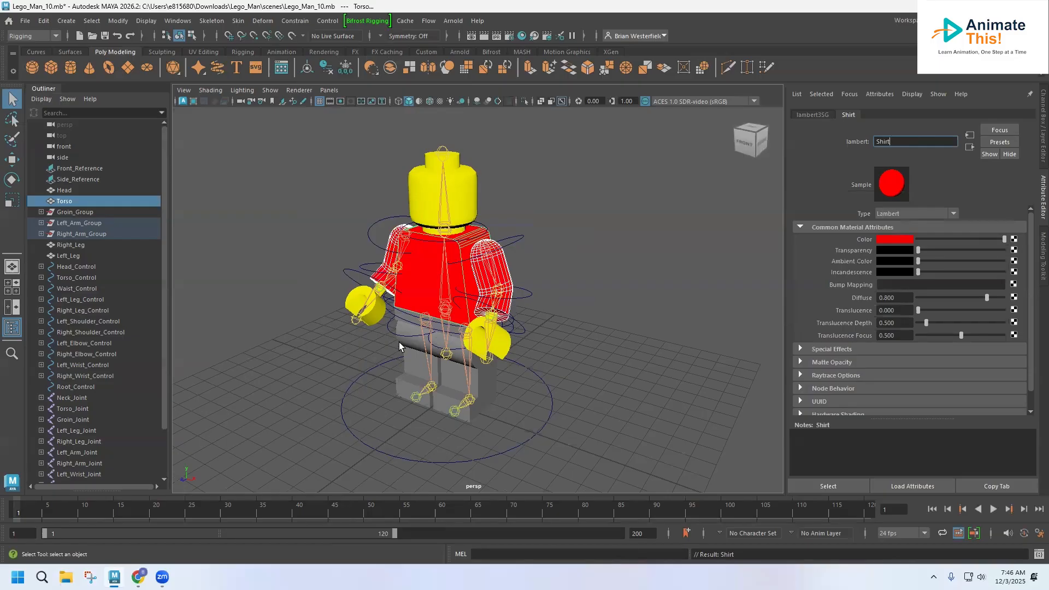
mouse_move(409, 338)
left_mouse_down("alt")
mouse_move(428, 324)
mouse_move(399, 326)
left_mouse_up("alt")
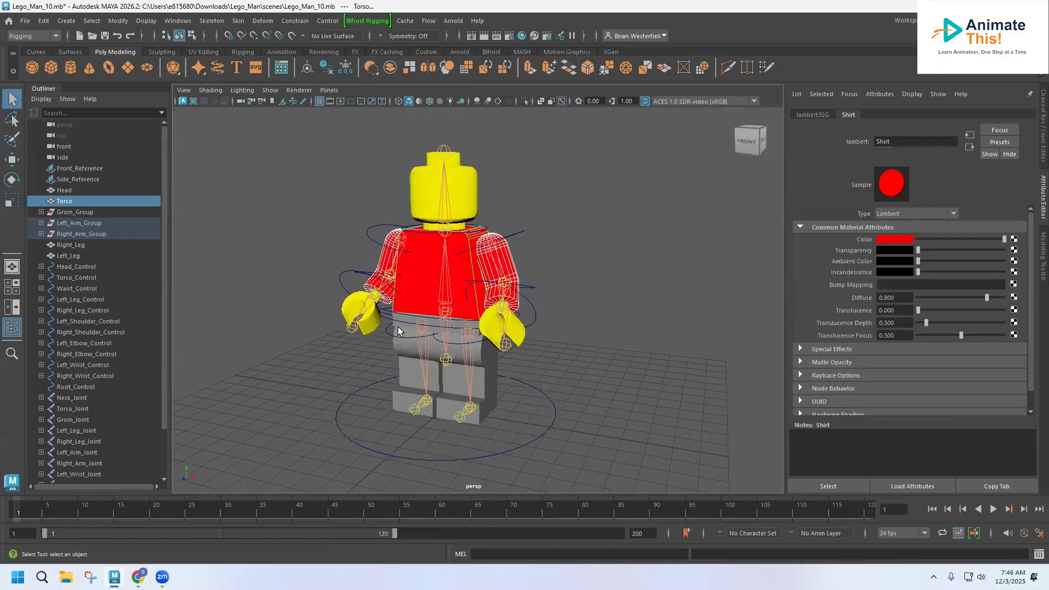
Select both legs and the groin and assign them a new Lambert material.
left_click(398, 324)
left_click(401, 351)
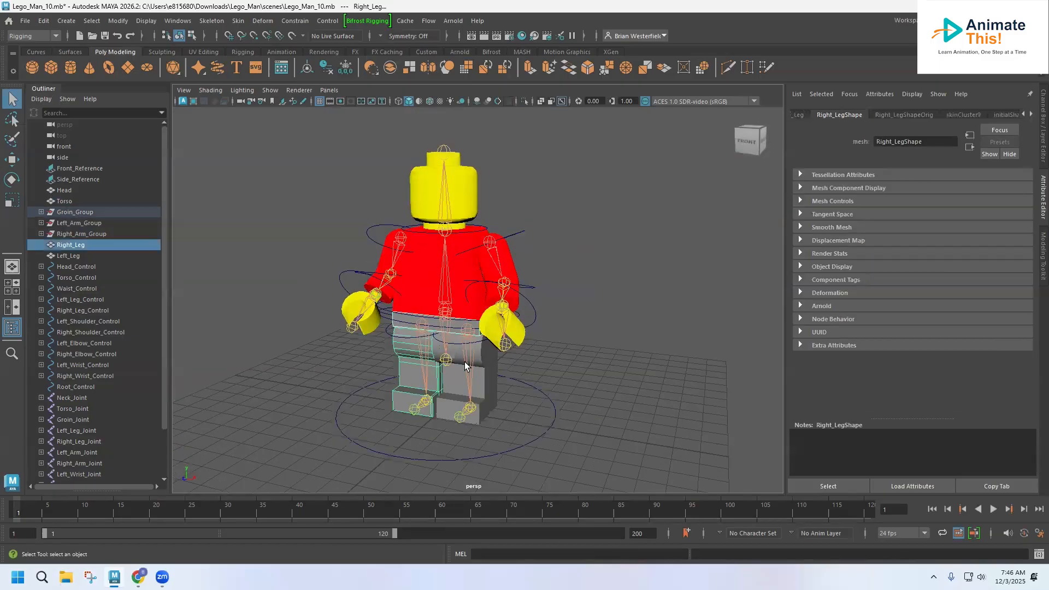
left_click(483, 365, "shift")
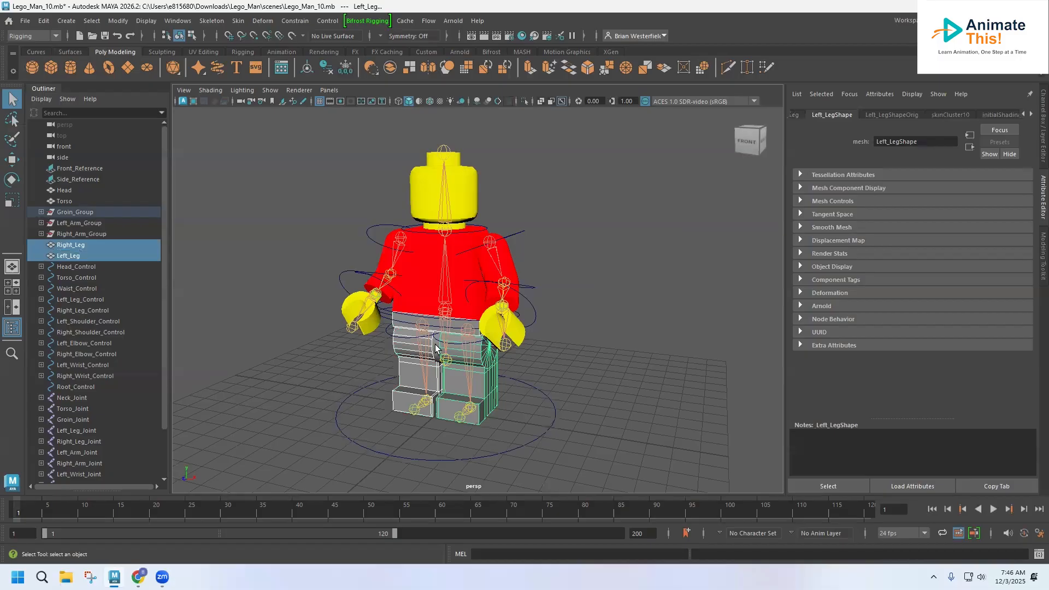
left_click(435, 348, "shift")
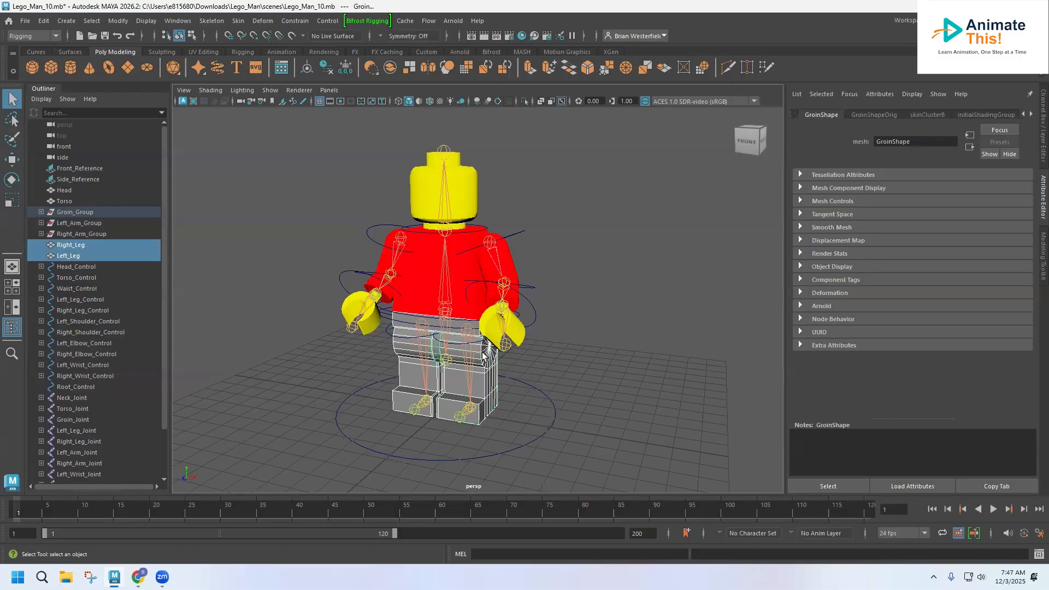
right_click_drag(492, 368, 578, 553)
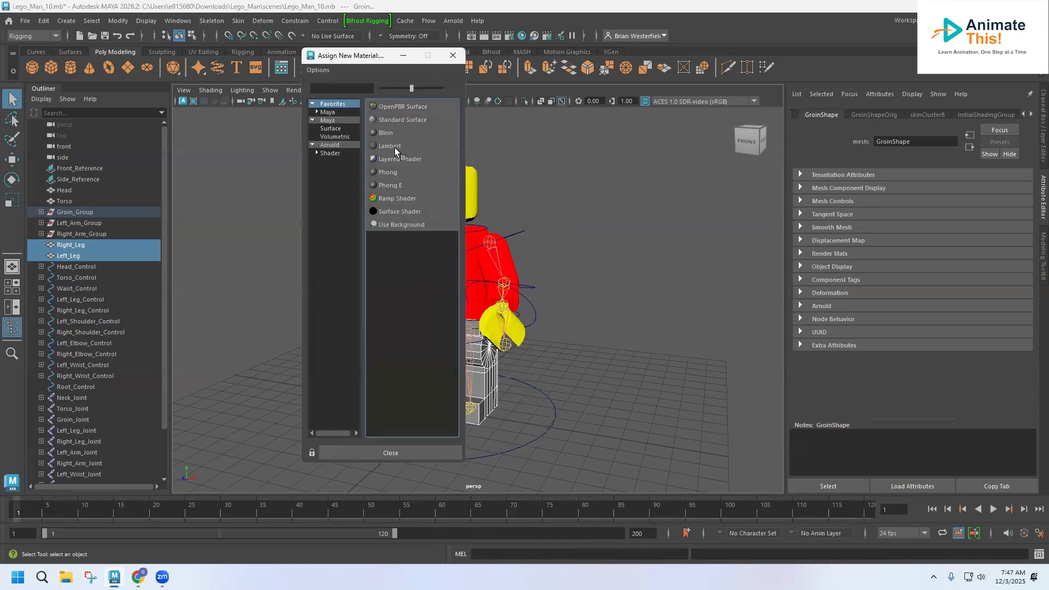
left_click(394, 146)
Rename the material Pants and set its colour to blue.
double_click(906, 143)
type("Pants")
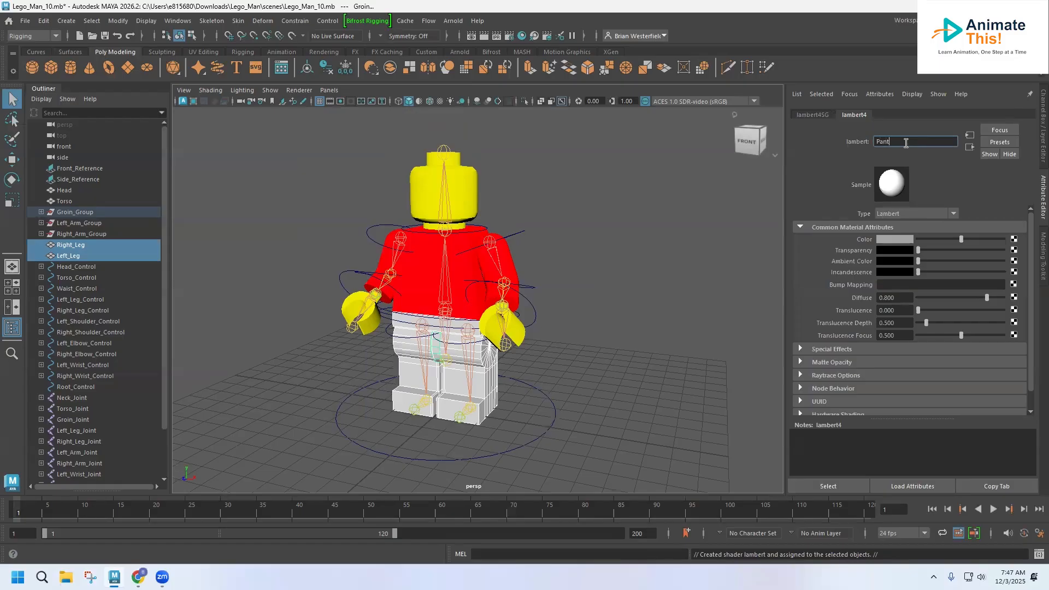
left_click(878, 239)
left_click(888, 211)
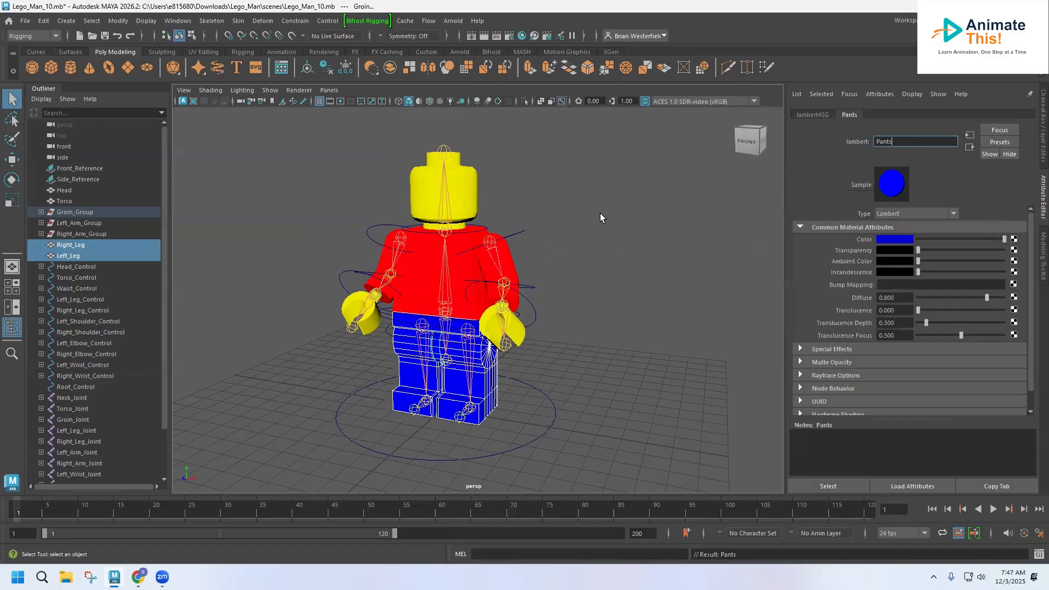
left_click_drag(592, 213, 566, 218, "alt")
Select and frame the Head mesh, then switch the menu set from Rigging to Modeling.
left_click(566, 219)
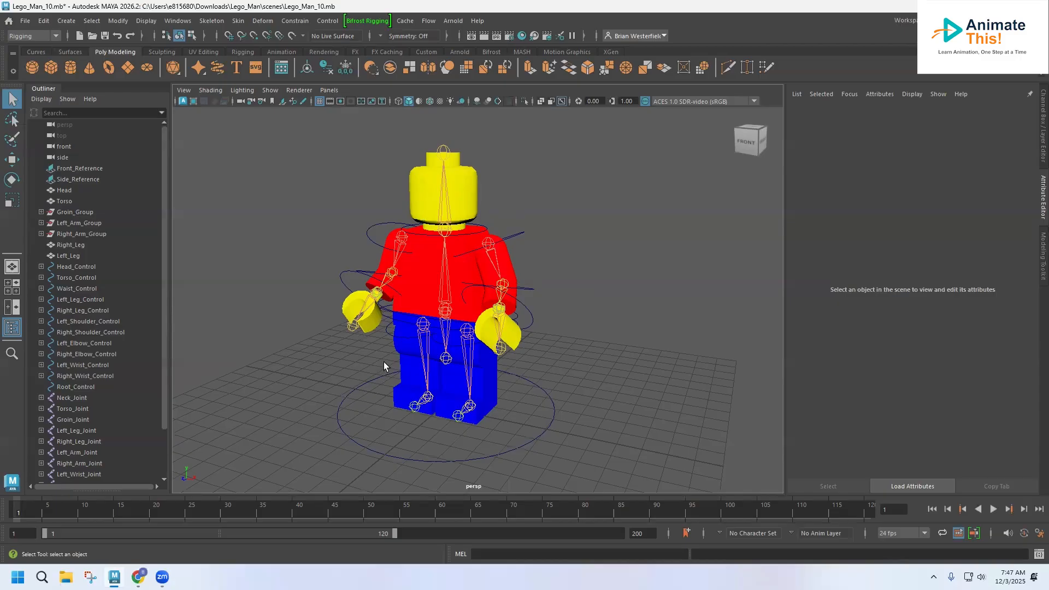
left_click(421, 188)
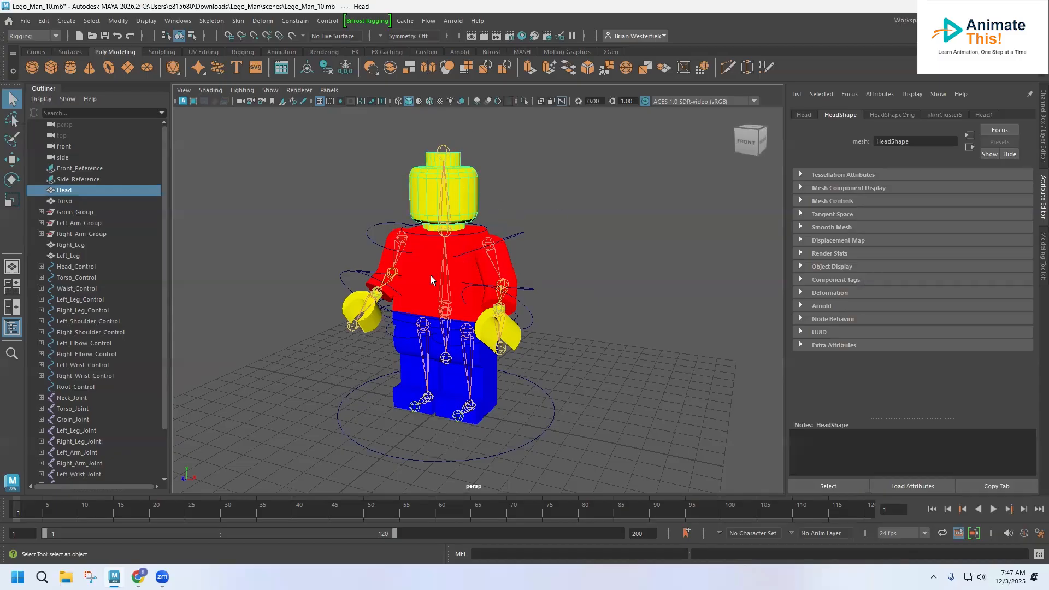
left_click_drag(431, 274, 424, 207, "alt")
scroll(466, 251, "up", 3)
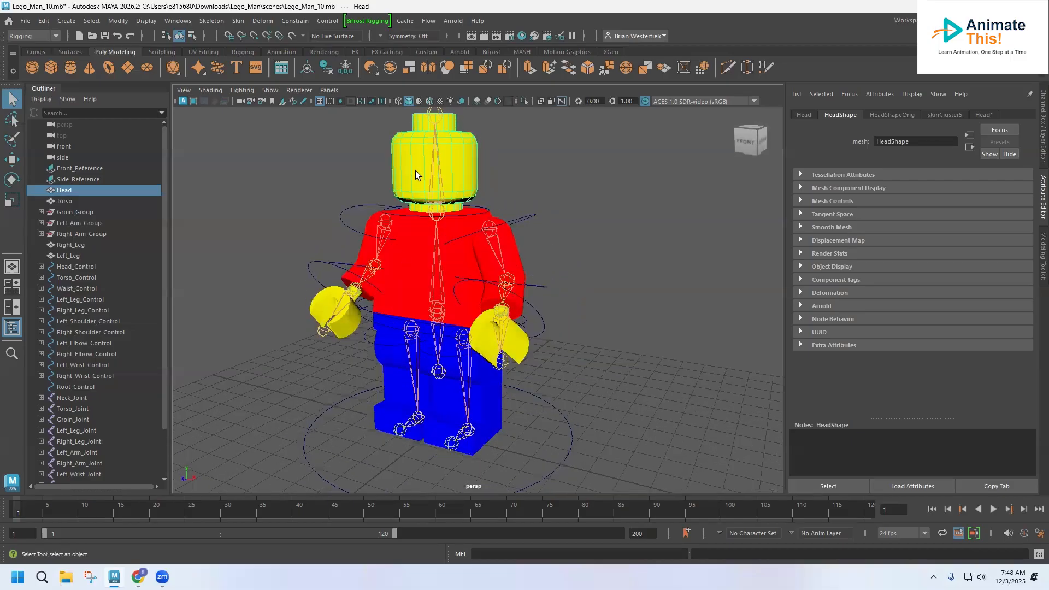
middle_click_drag(414, 256, 427, 309, "alt")
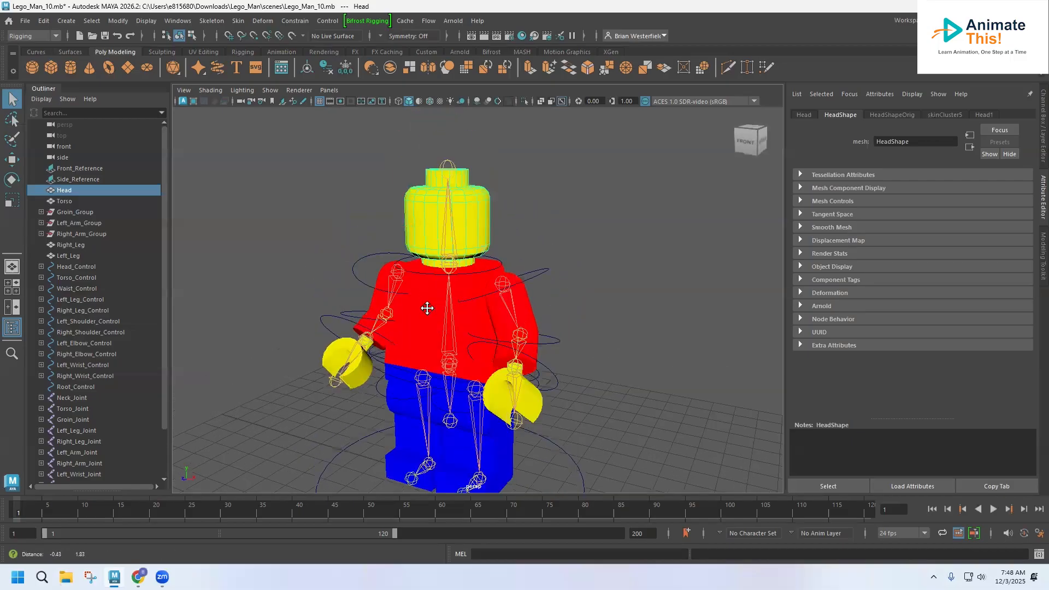
left_click_drag(498, 241, 333, 238, "alt")
left_click_drag(317, 239, 502, 246, "alt")
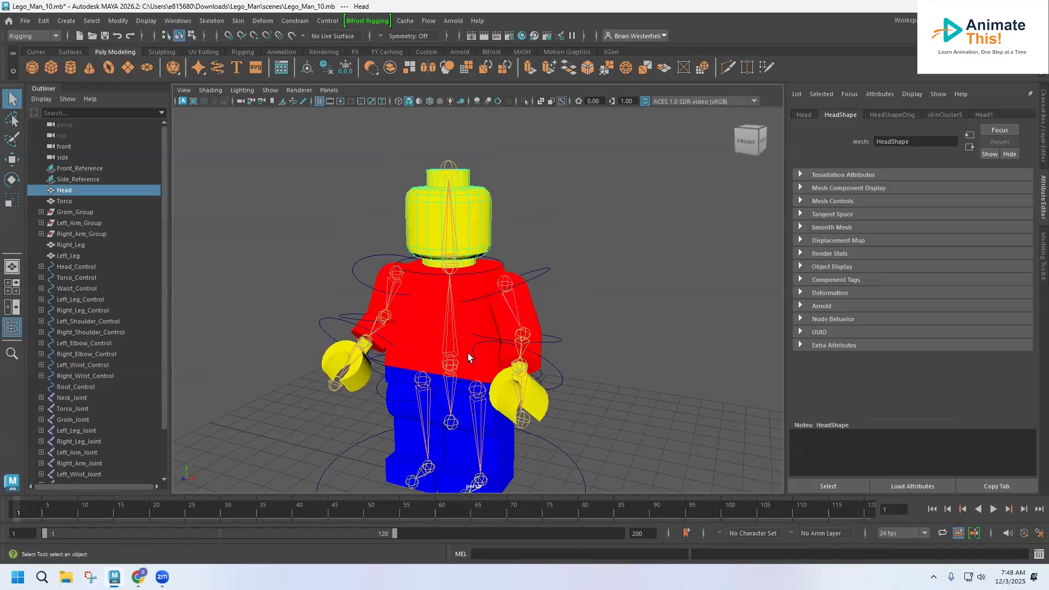
scroll(417, 213, "up", 5)
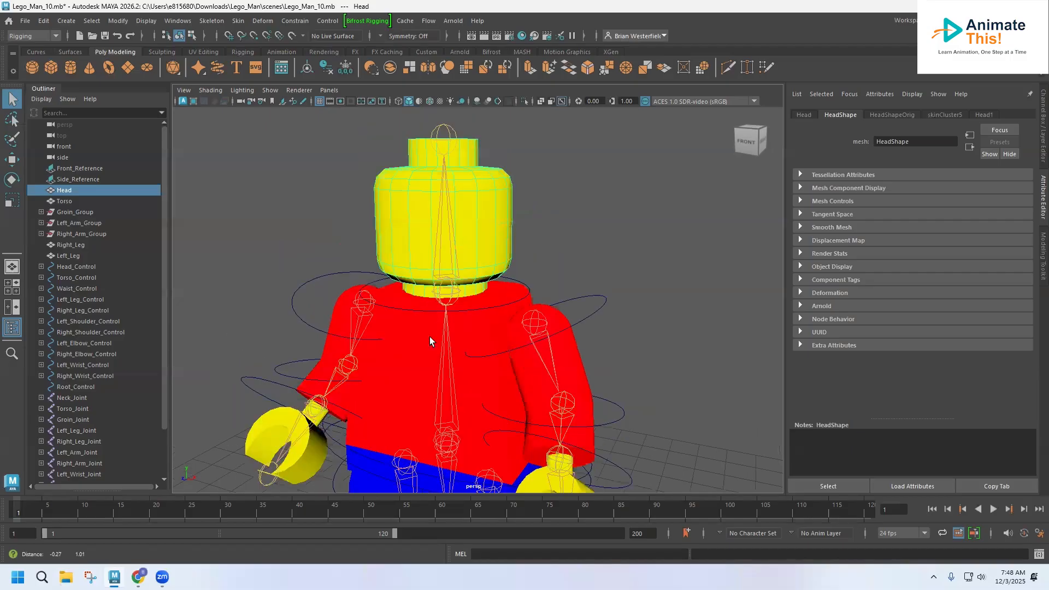
left_click(39, 35)
left_click(27, 48)
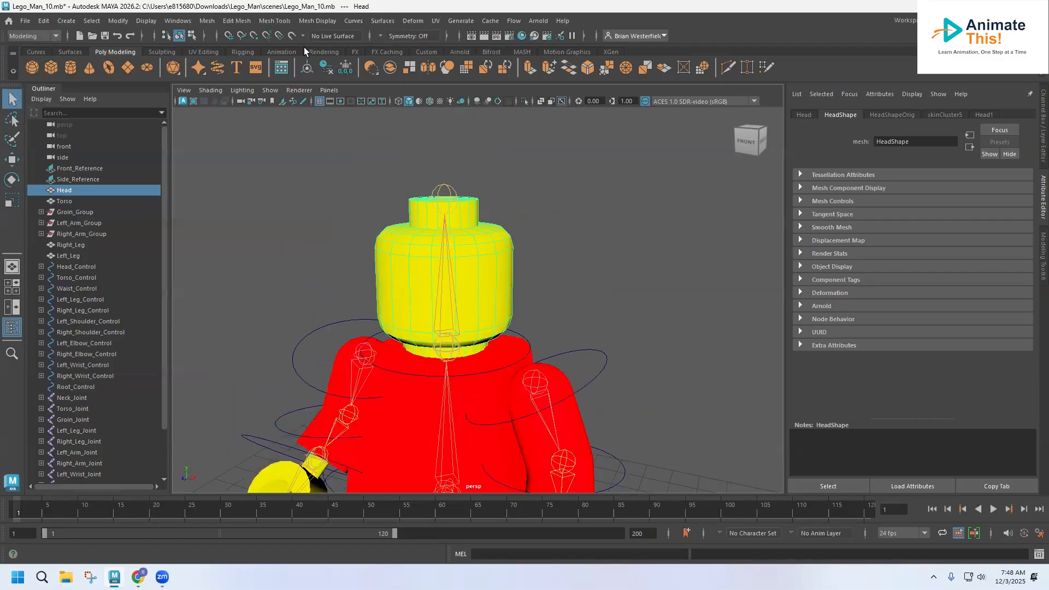
Open the UV Editor for the head and place it beside the viewport.
left_click(435, 22)
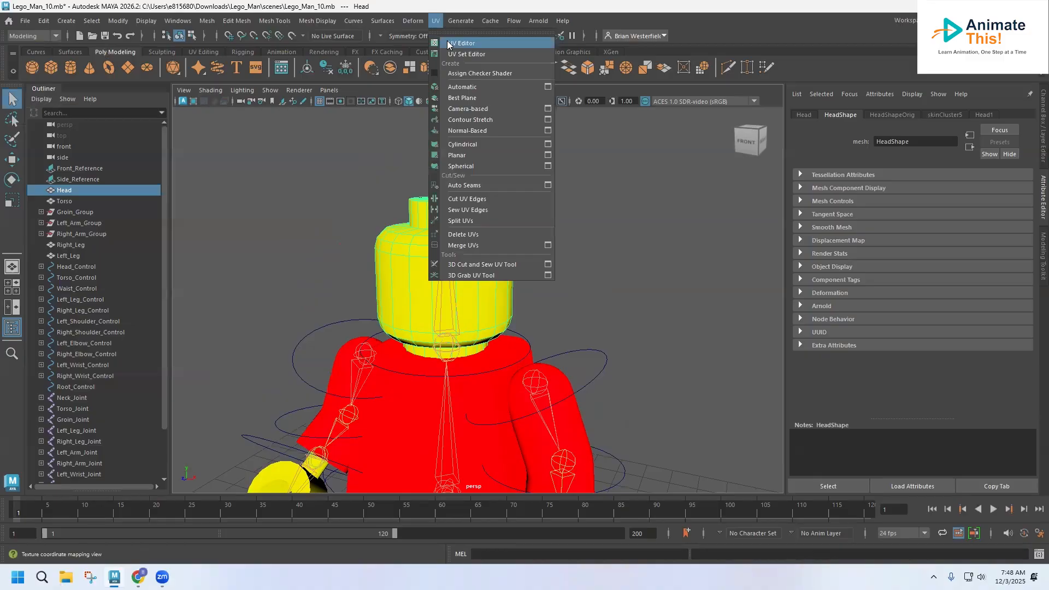
left_click(448, 43)
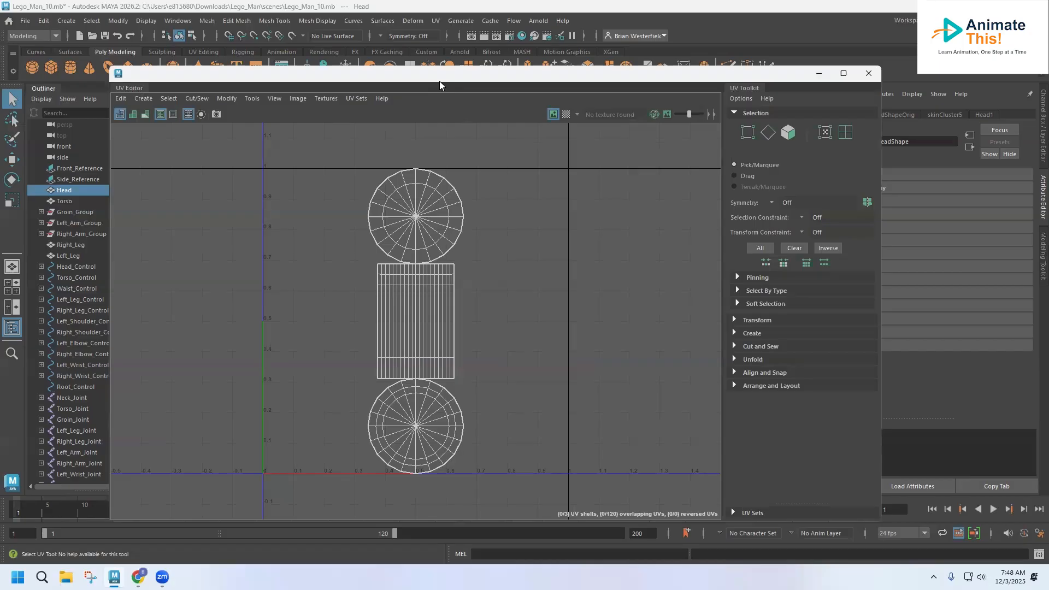
left_click_drag(439, 81, 459, 206)
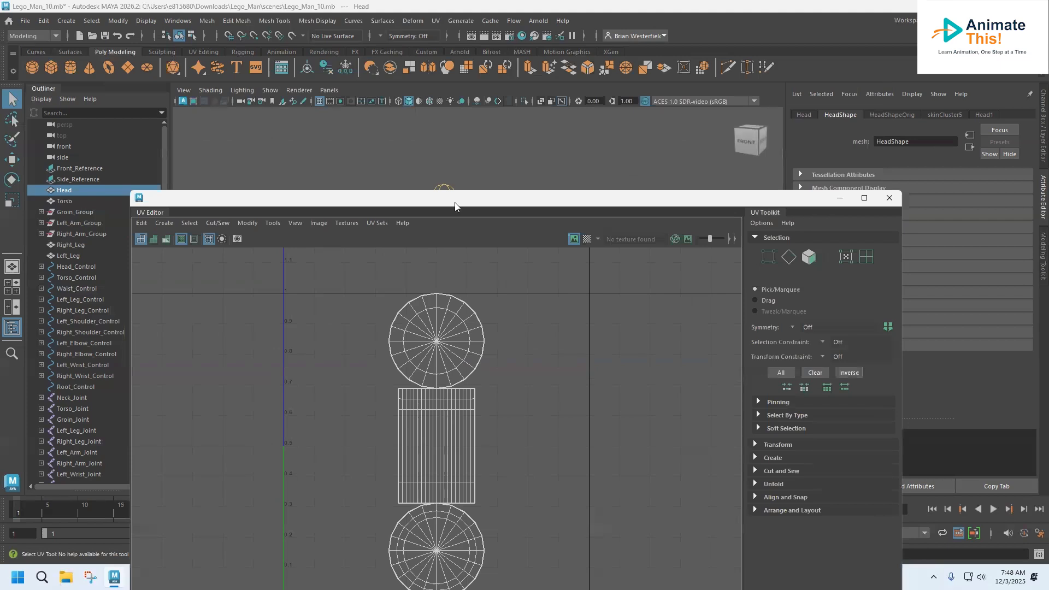
left_click_drag(454, 207, 441, 307)
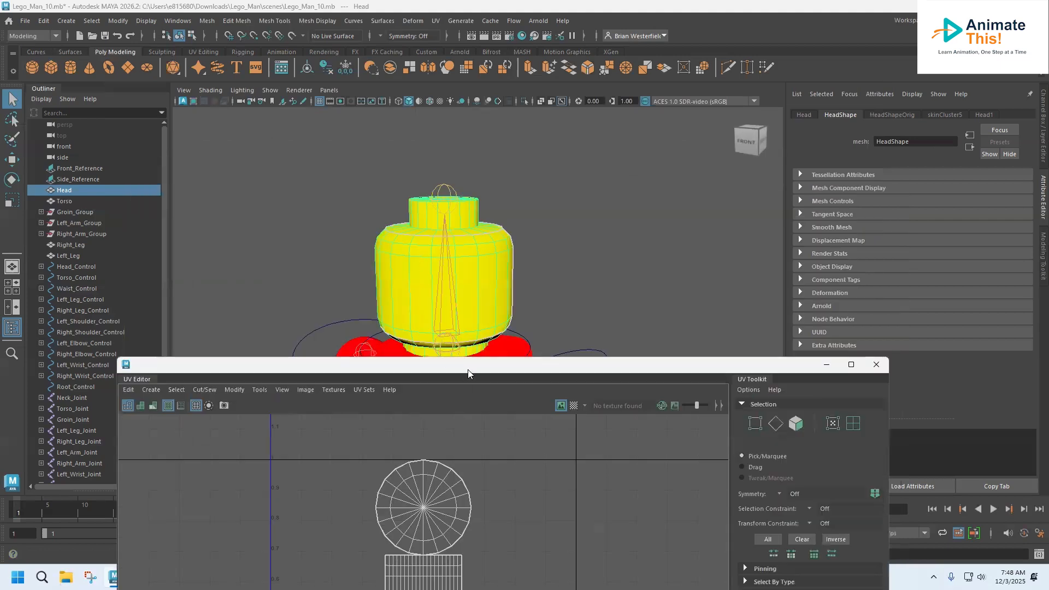
left_click_drag(467, 369, 863, 105)
right_click(805, 343)
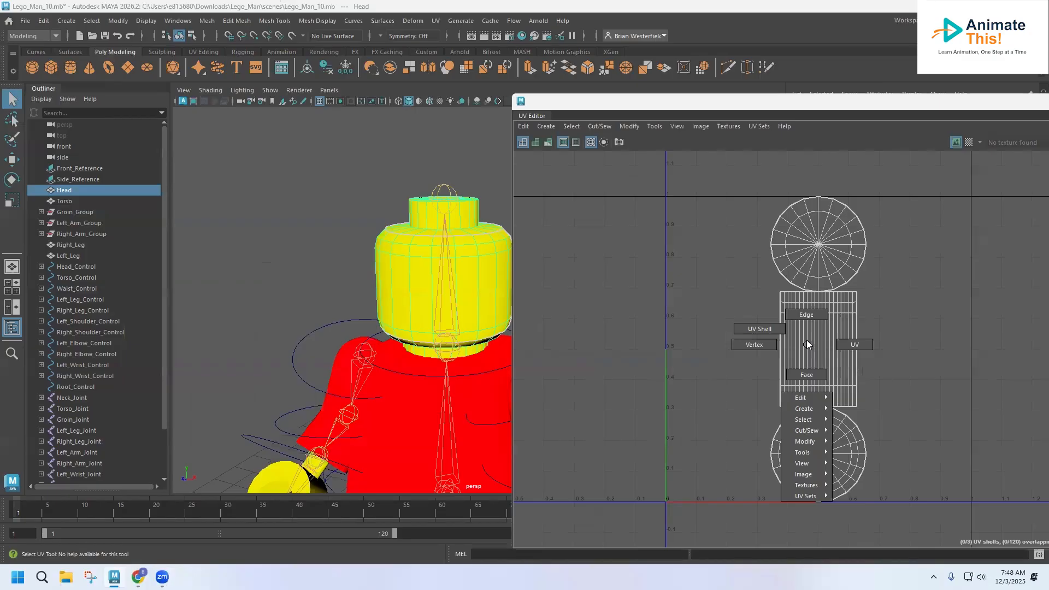
Switch to face selection and orbit to a level view of the head.
left_click(806, 375)
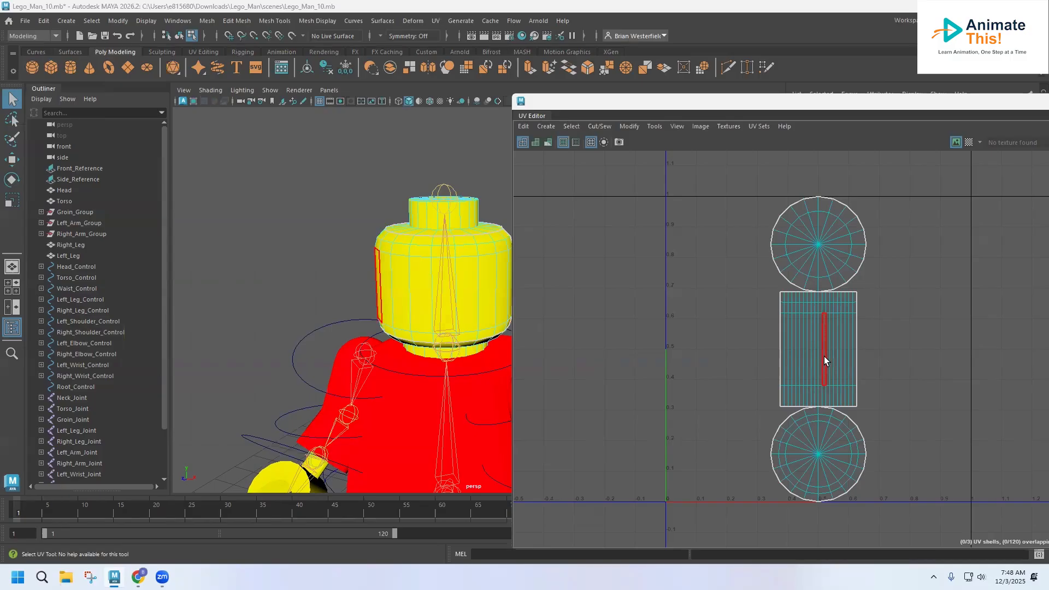
left_click_drag(470, 360, 488, 346, "alt")
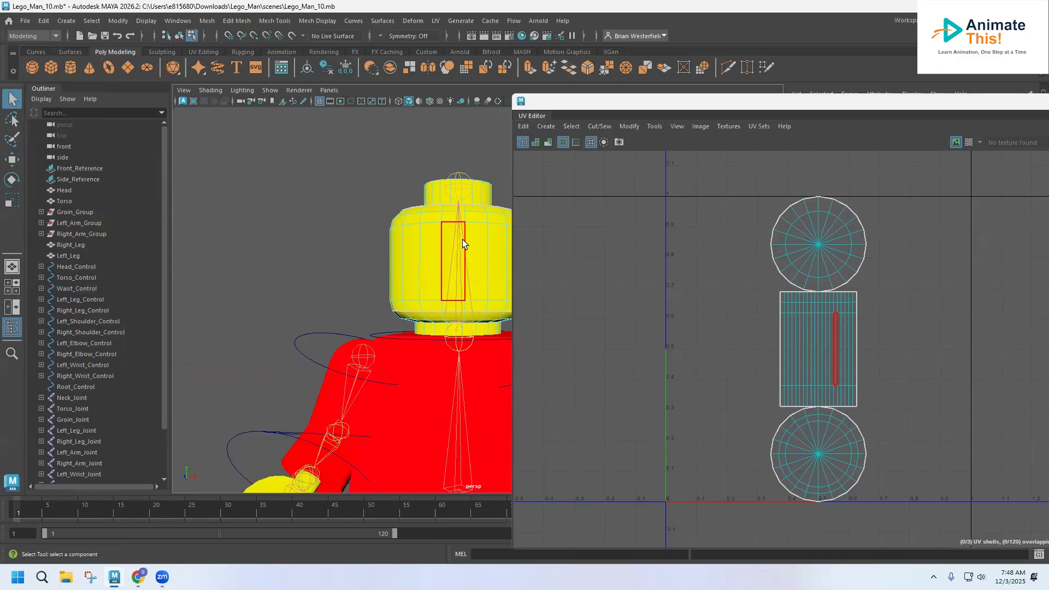
left_click_drag(464, 257, 382, 276, "alt")
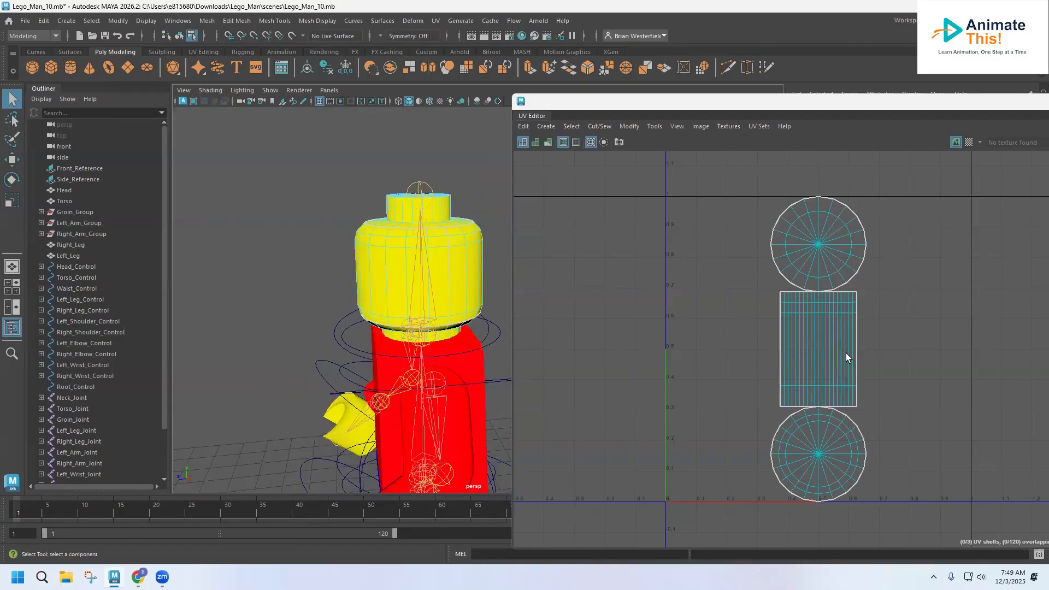
right_click_drag(856, 349, 856, 325)
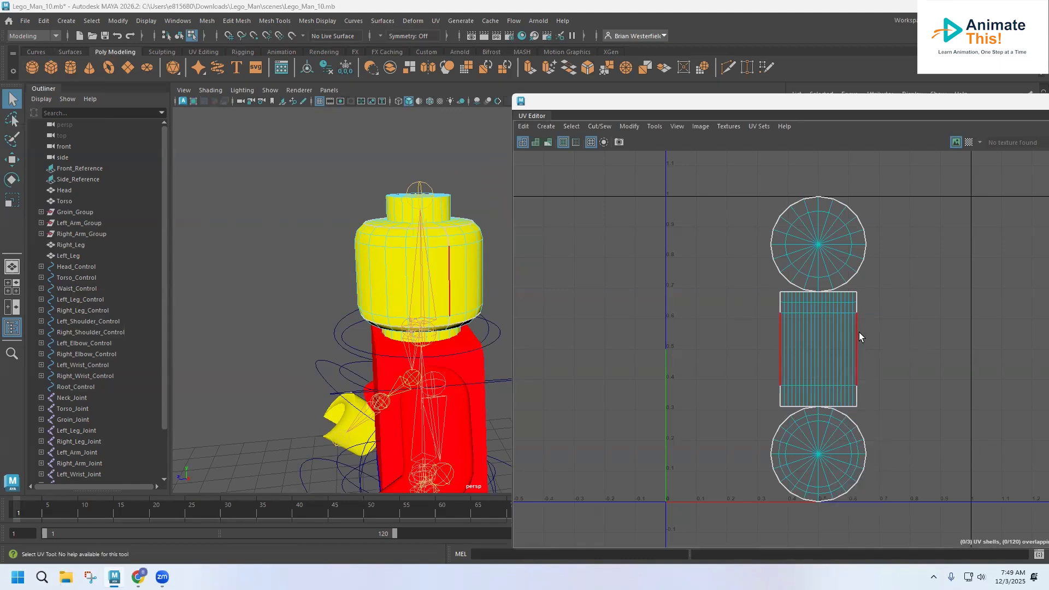
left_click_drag(456, 296, 405, 315, "alt")
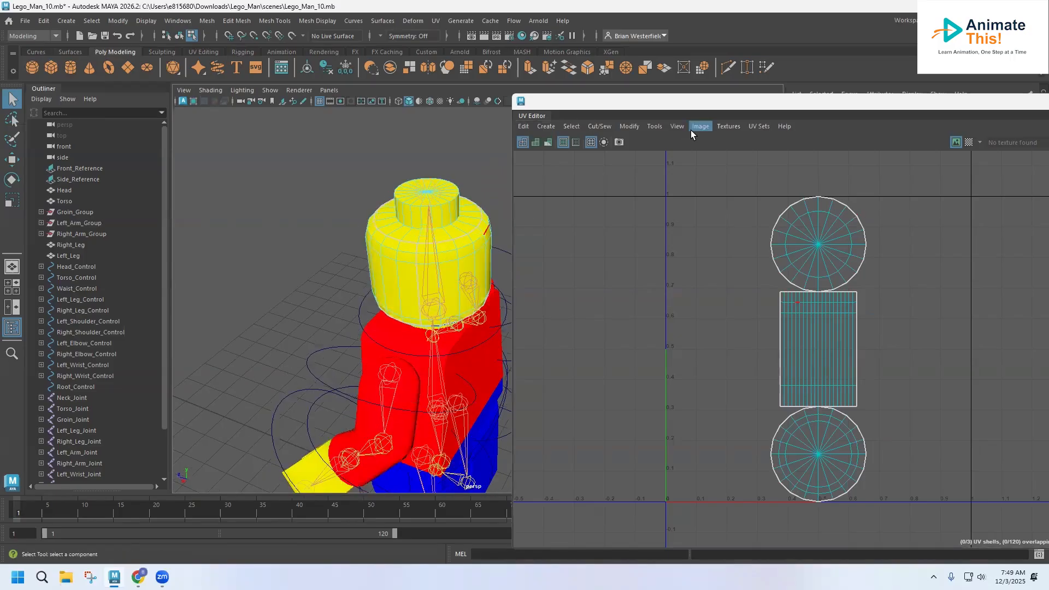
left_click_drag(731, 119, 723, 387)
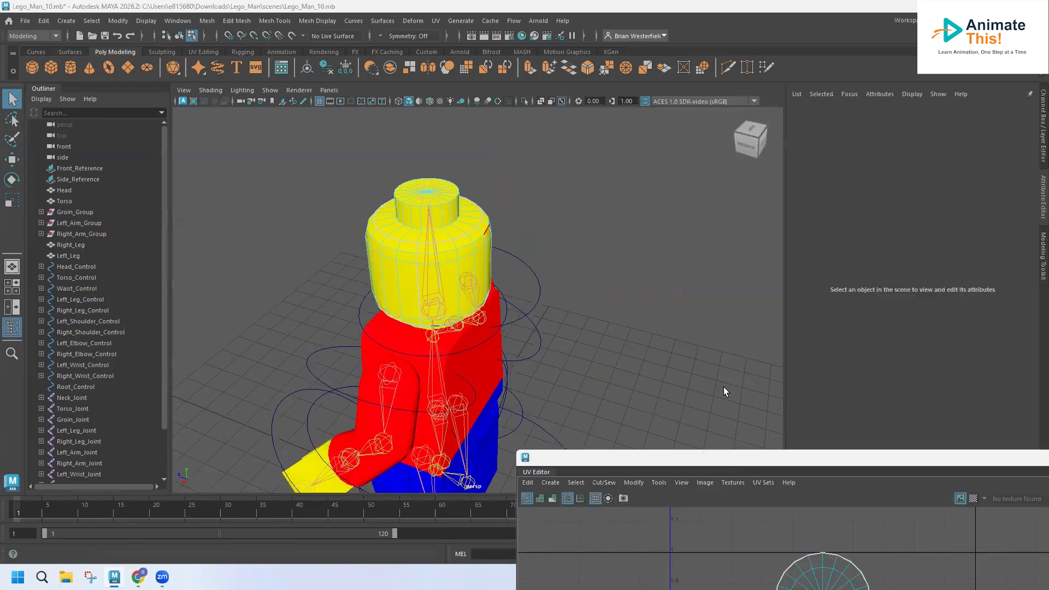
left_click(374, 155)
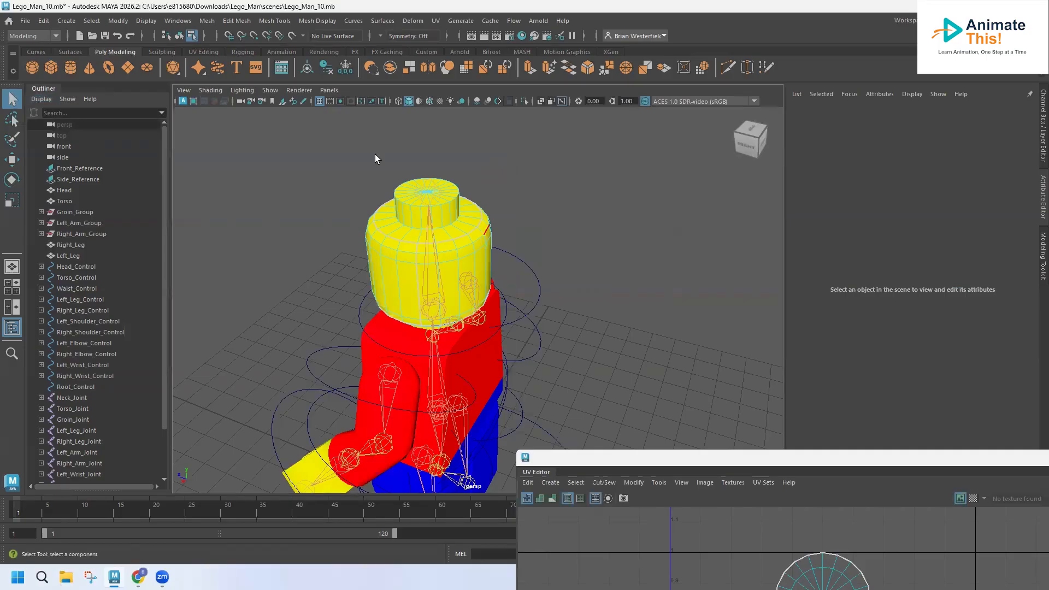
Reselect the head and reposition the UV Editor to show its UVs, ready for edge work.
right_click_drag(471, 230, 512, 221)
left_click(529, 220)
left_click(479, 244)
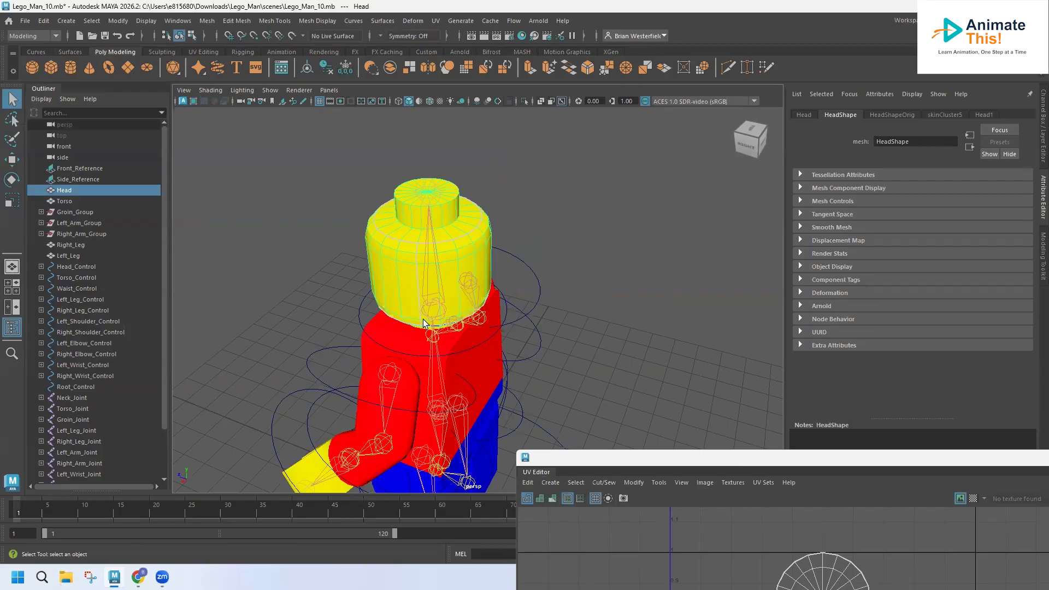
left_click_drag(705, 461, 677, 105)
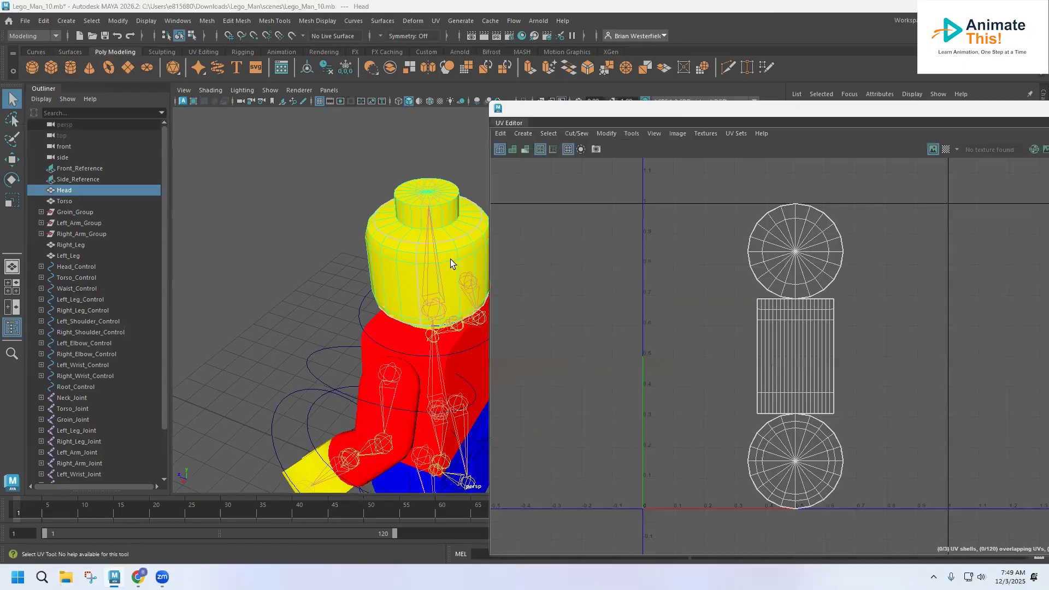
left_click_drag(424, 237, 437, 219, "alt")
left_click(796, 108)
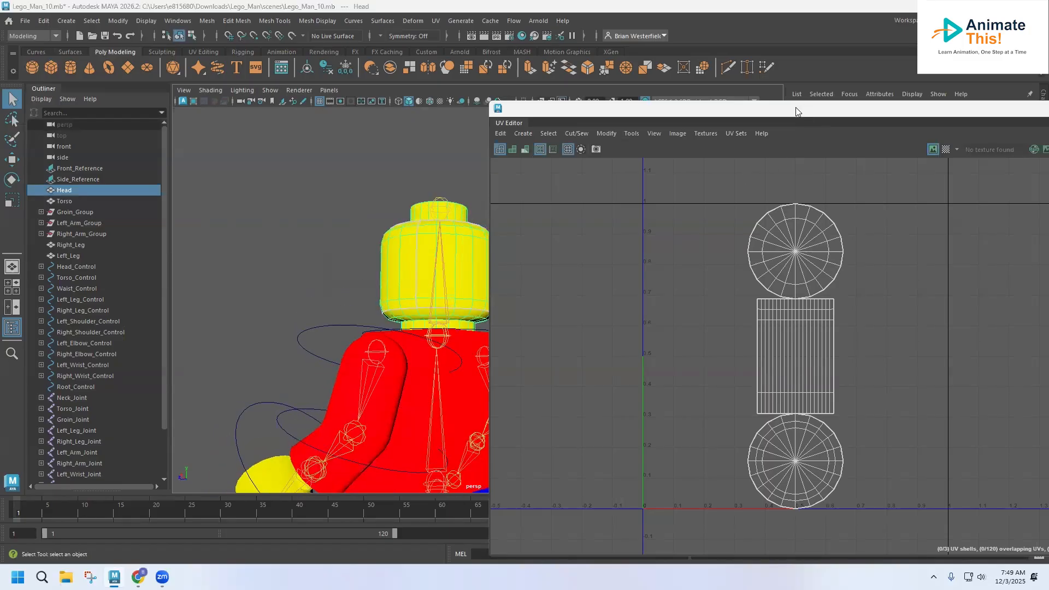
left_click_drag(795, 107, 818, 101)
right_click_drag(423, 252, 431, 222)
Select the head's top edges and sew them with the UV Toolkit's Cut and Sew.
left_click(416, 287)
left_click(420, 231)
left_click(416, 227, "shift")
left_click_drag(419, 247, 420, 325, "alt")
left_click(412, 246, "shift")
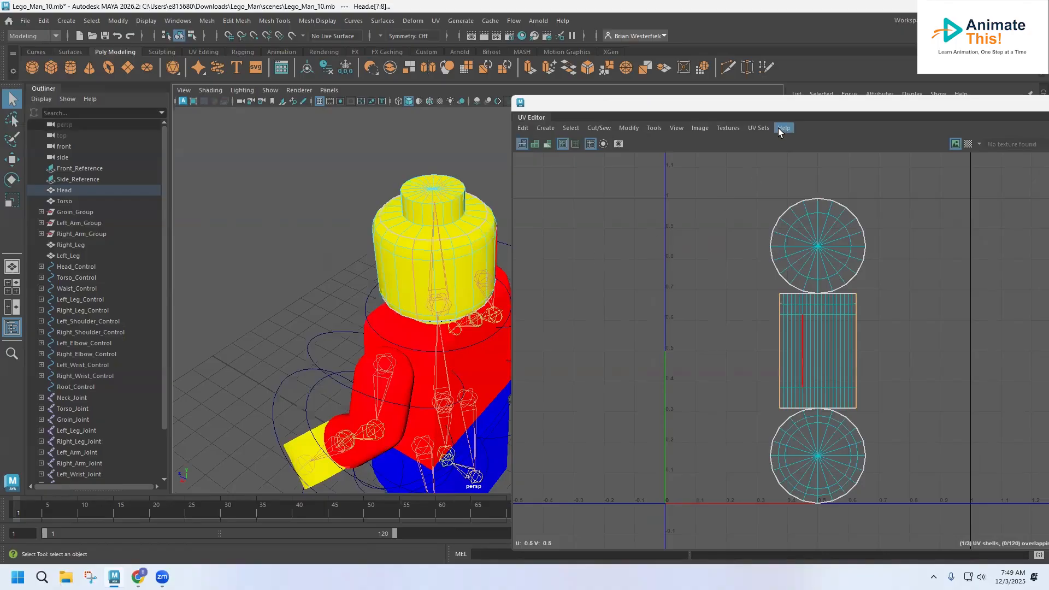
left_click_drag(790, 106, 593, 97)
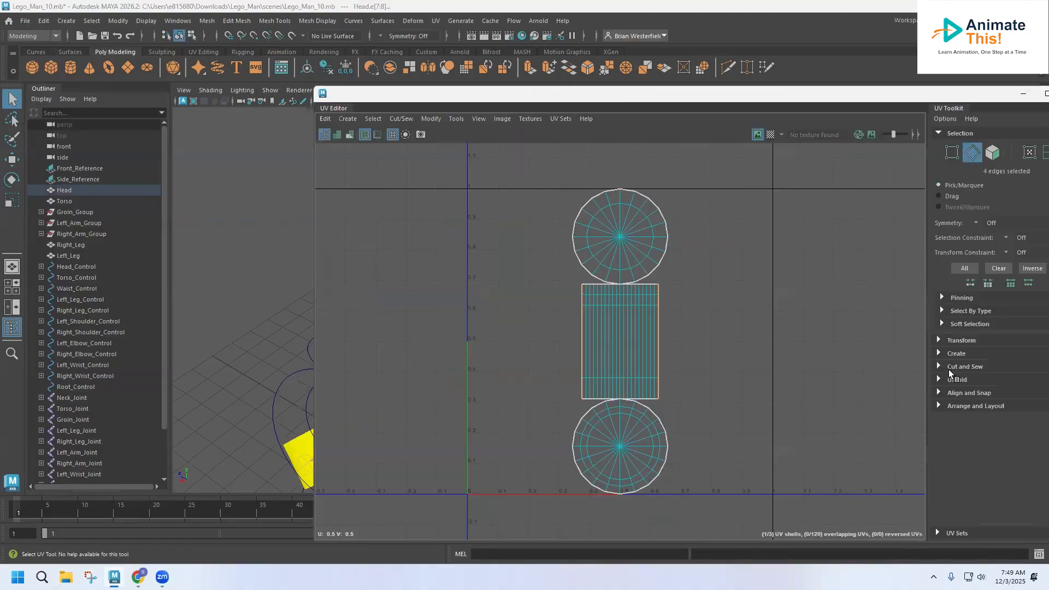
left_click(942, 366)
left_click(957, 427)
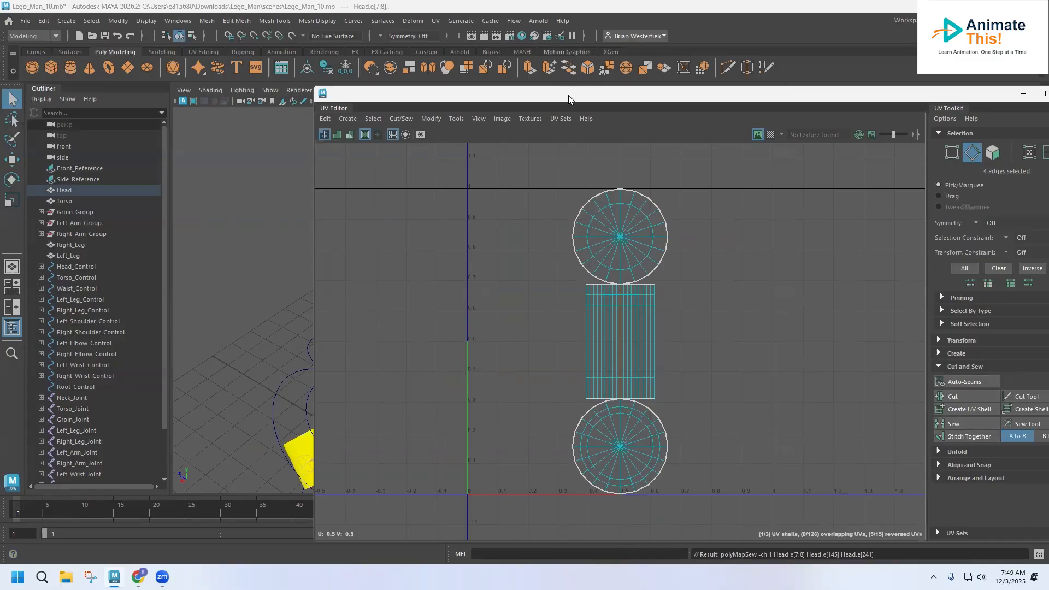
Cut a vertical seam along the head's side edges, then select all the UV shells.
left_click_drag(570, 100, 837, 111)
left_click_drag(435, 227, 415, 265, "alt")
mouse_move(485, 257)
left_mouse_down("alt")
mouse_move(470, 235)
mouse_move(486, 241)
left_mouse_up("alt")
left_click(486, 246)
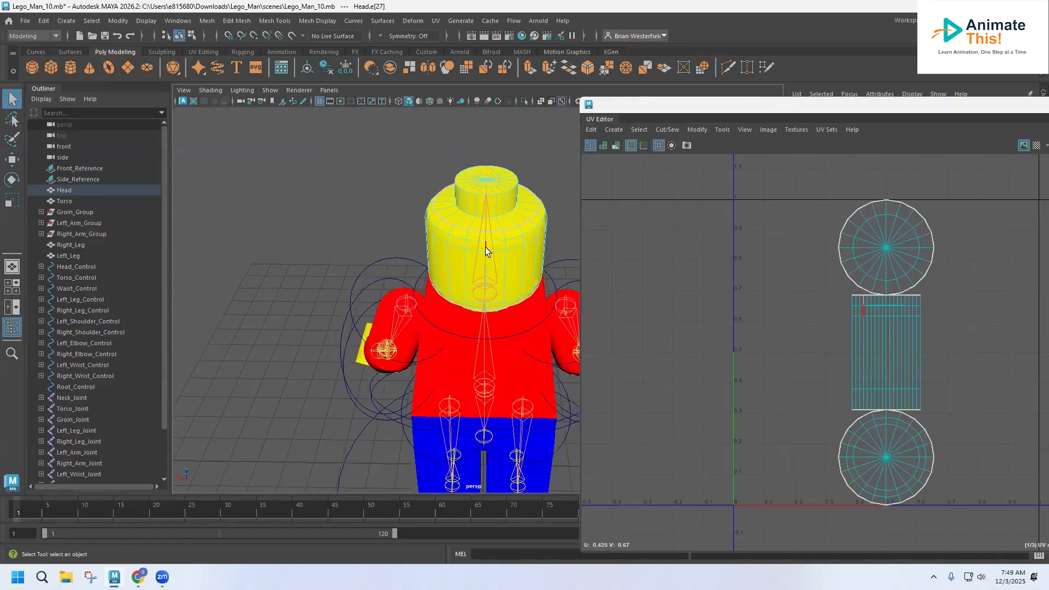
left_click(487, 268, "shift")
left_click(487, 268, "shift")
left_click_drag(494, 261, 494, 218, "alt")
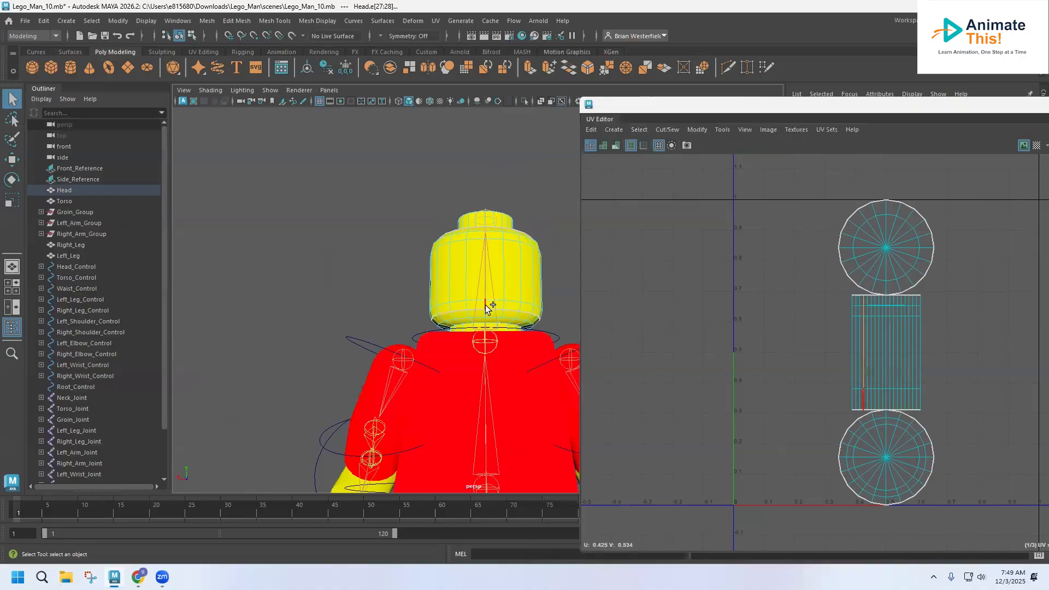
left_click(497, 266)
left_click_drag(495, 264, 495, 284, "alt")
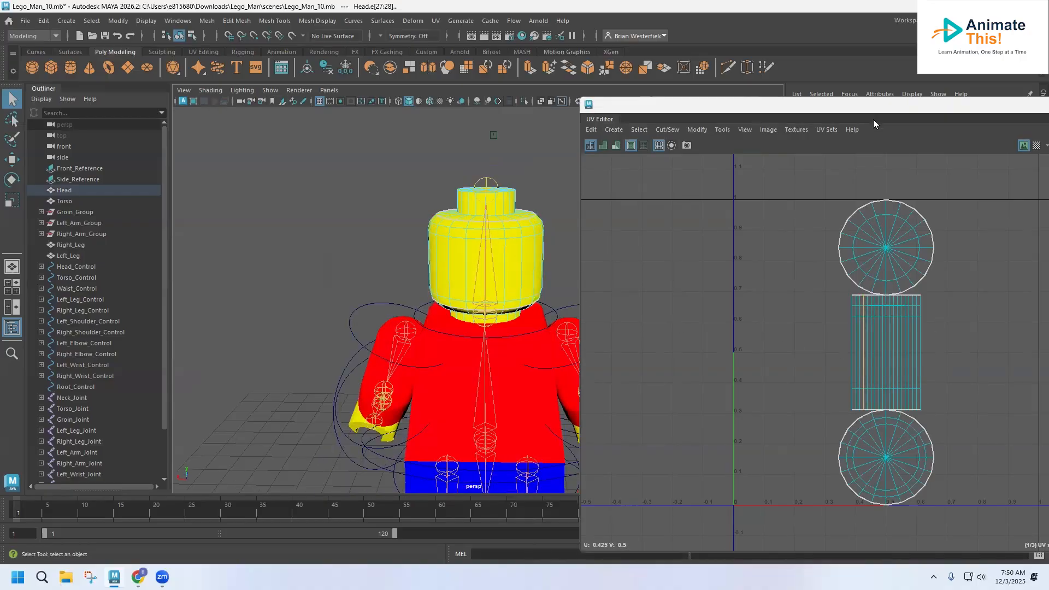
left_click_drag(869, 107, 561, 86)
left_click(918, 391)
right_click_drag(598, 252, 546, 237)
left_click_drag(495, 158, 670, 502)
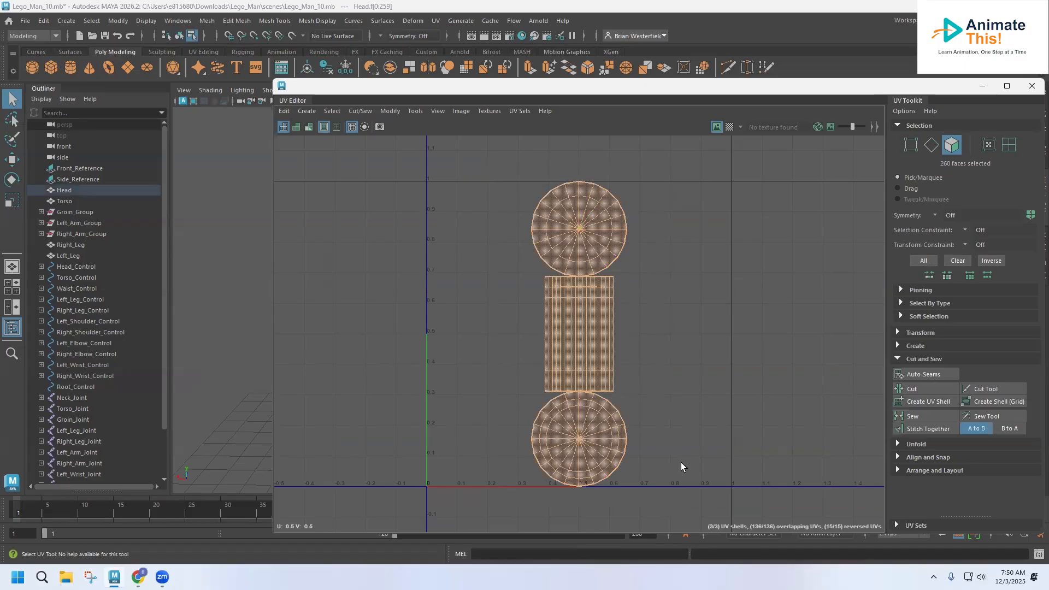
Unfold the head's side UV shell into a flat curved band, then centre the head in view.
left_click(899, 443)
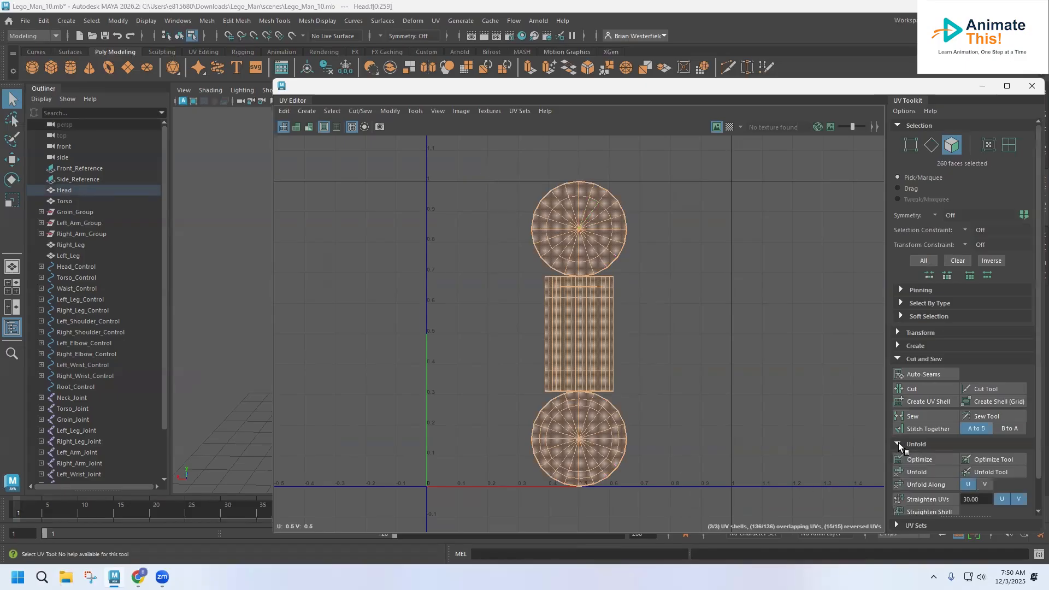
left_click(918, 472)
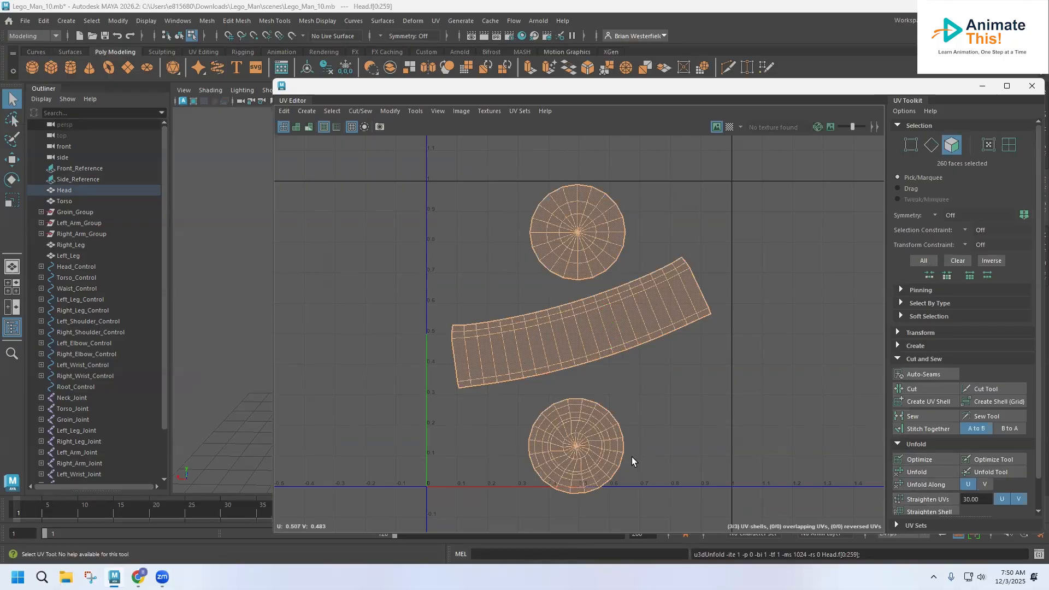
left_click_drag(566, 91, 850, 62)
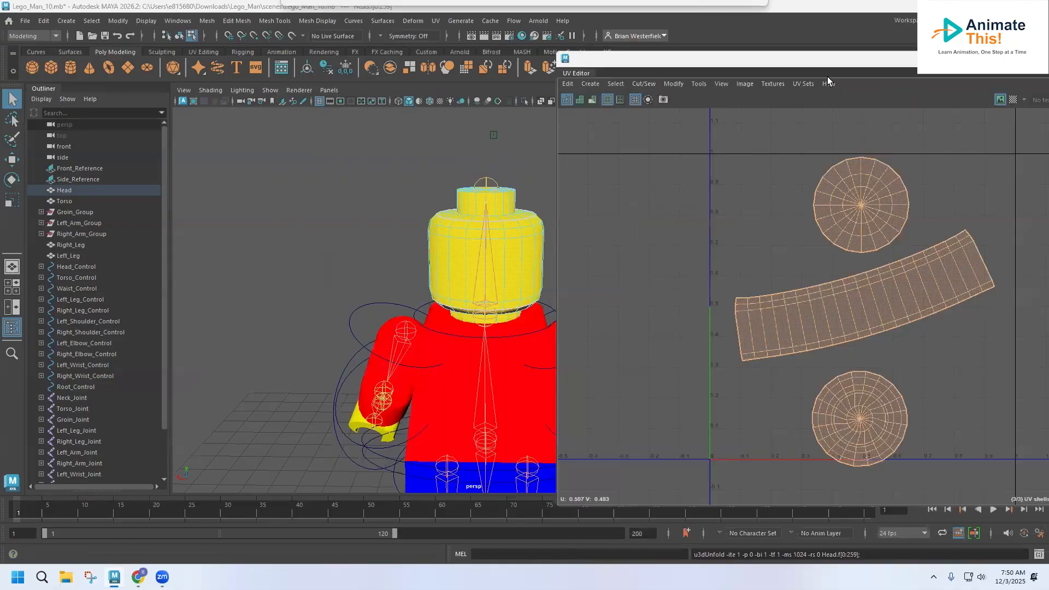
left_click_drag(409, 289, 659, 280, "alt")
middle_click_drag(508, 302, 435, 309, "alt")
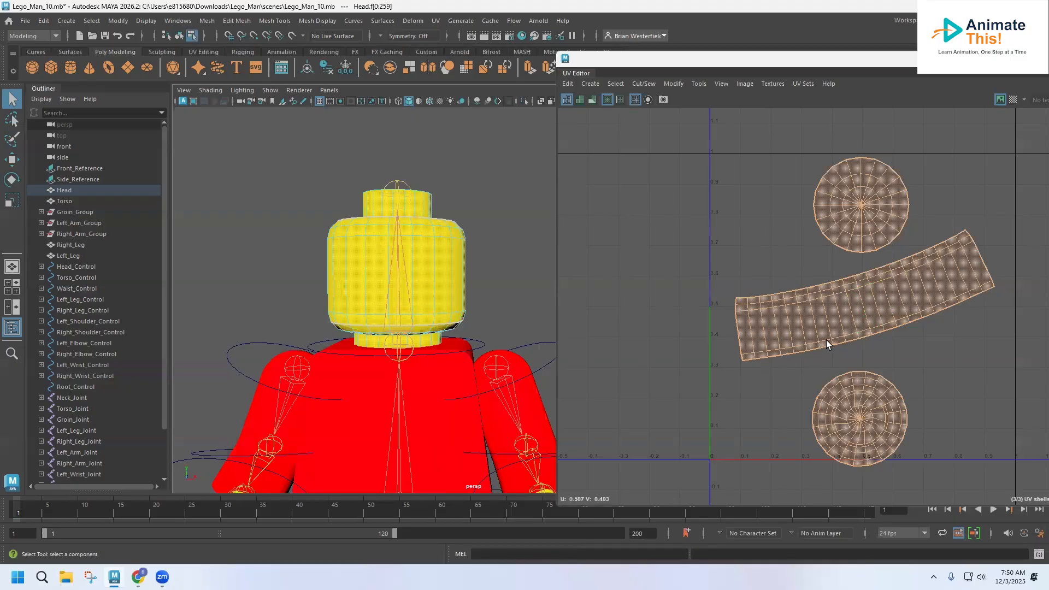
Switch the UV Editor to Face selection mode and choose the scale tool.
right_click_drag(826, 339, 823, 311)
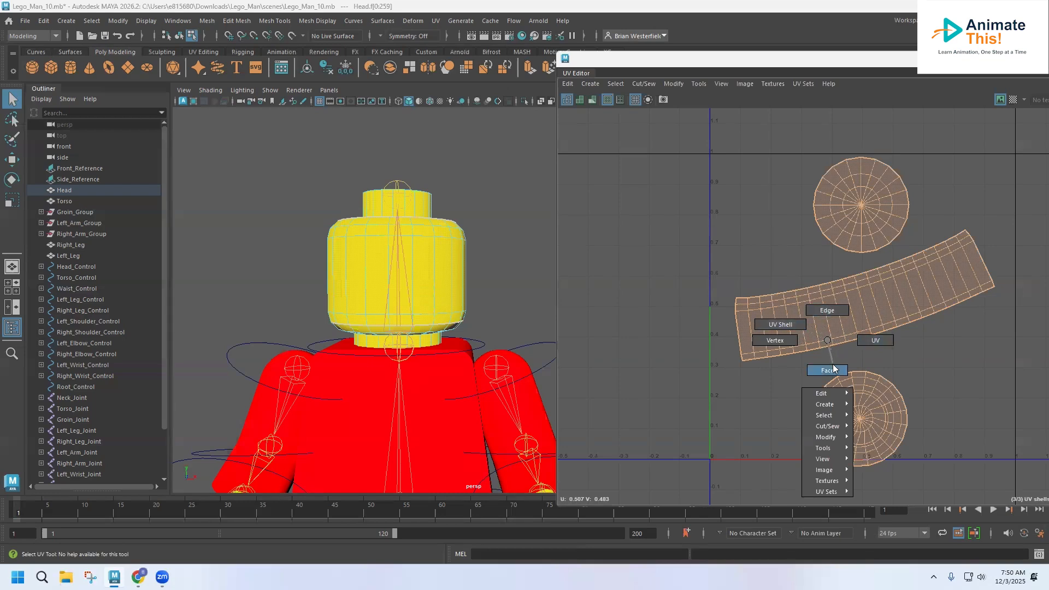
right_click_drag(833, 369, 832, 368)
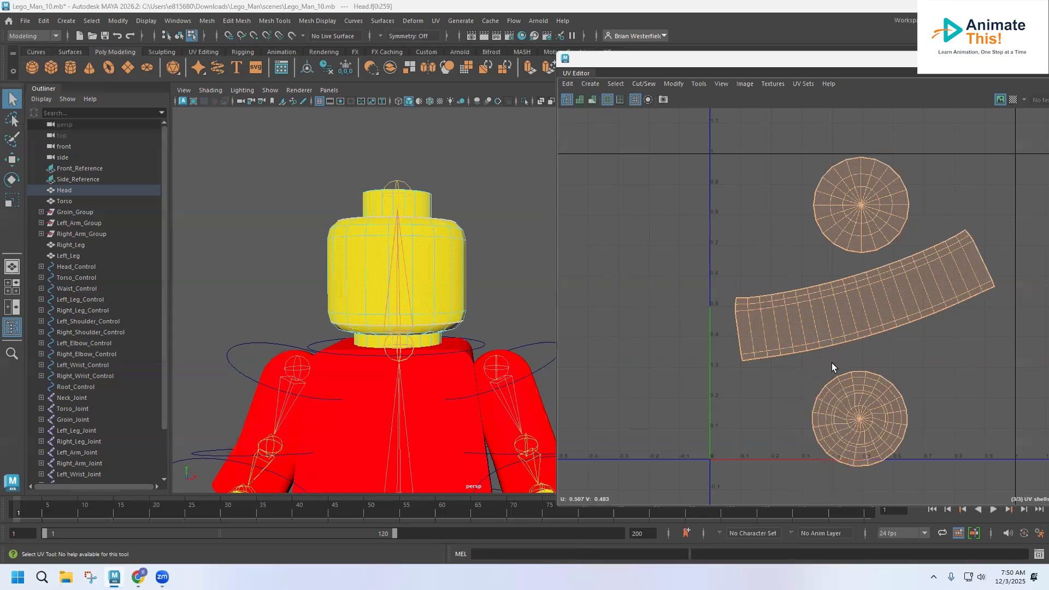
left_click(11, 200)
Shrink the head UV shells and rotate them so the side band lies horizontal.
left_click_drag(872, 312, 860, 309)
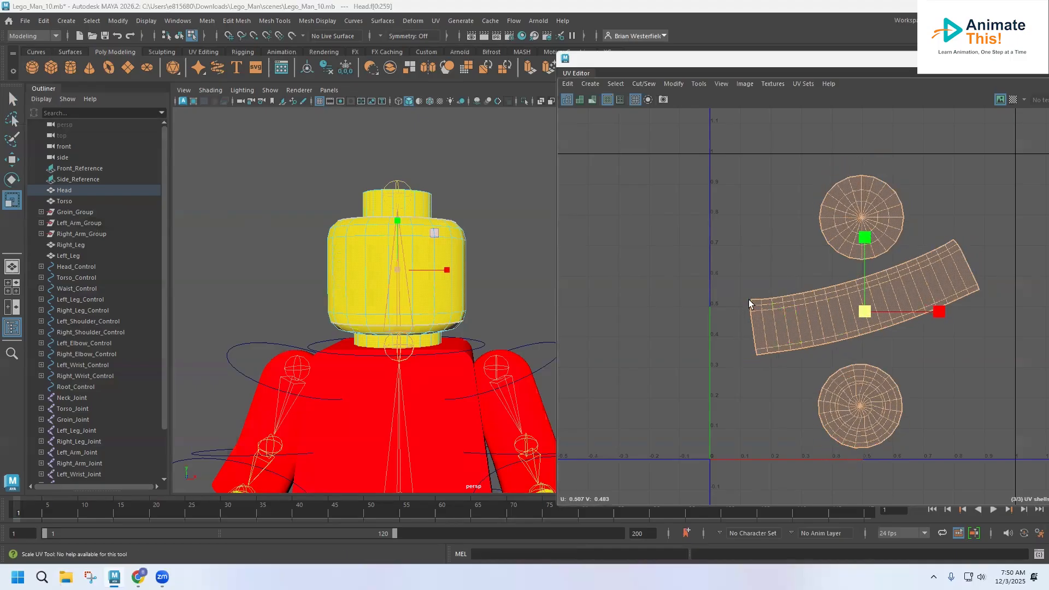
key("e")
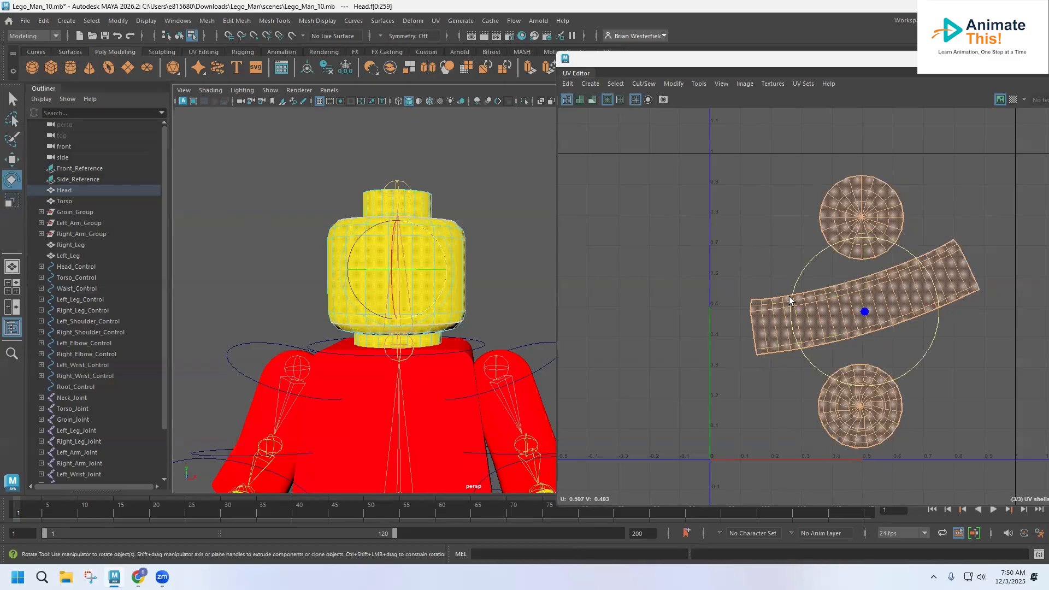
left_click_drag(901, 247, 904, 284)
scroll(894, 296, "down", 1)
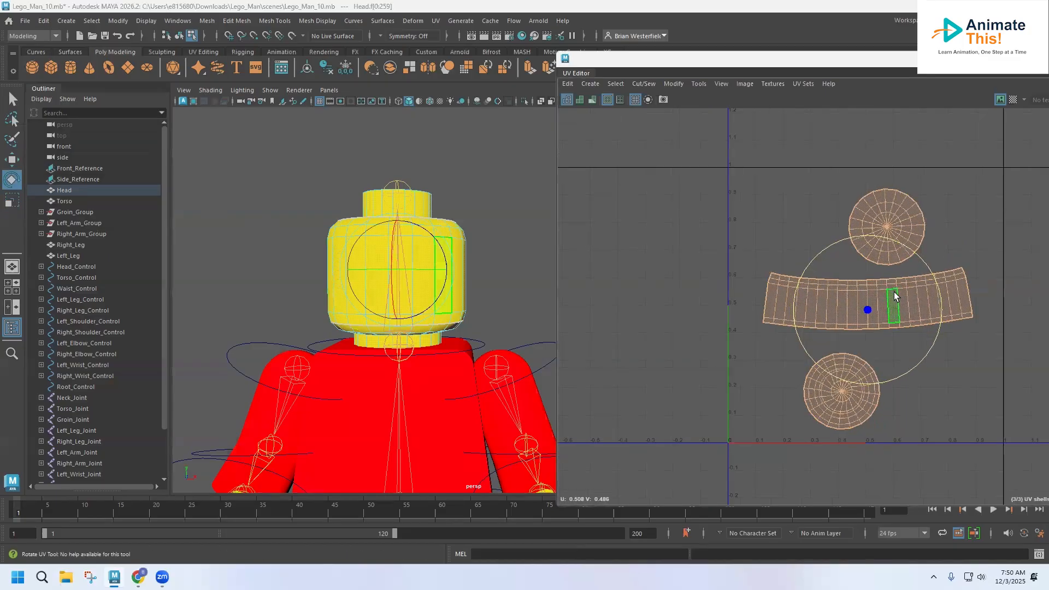
scroll(894, 295, "down", 1)
Straighten the band and cap shells with Straighten UVs, then select all three shells.
double_click(859, 63)
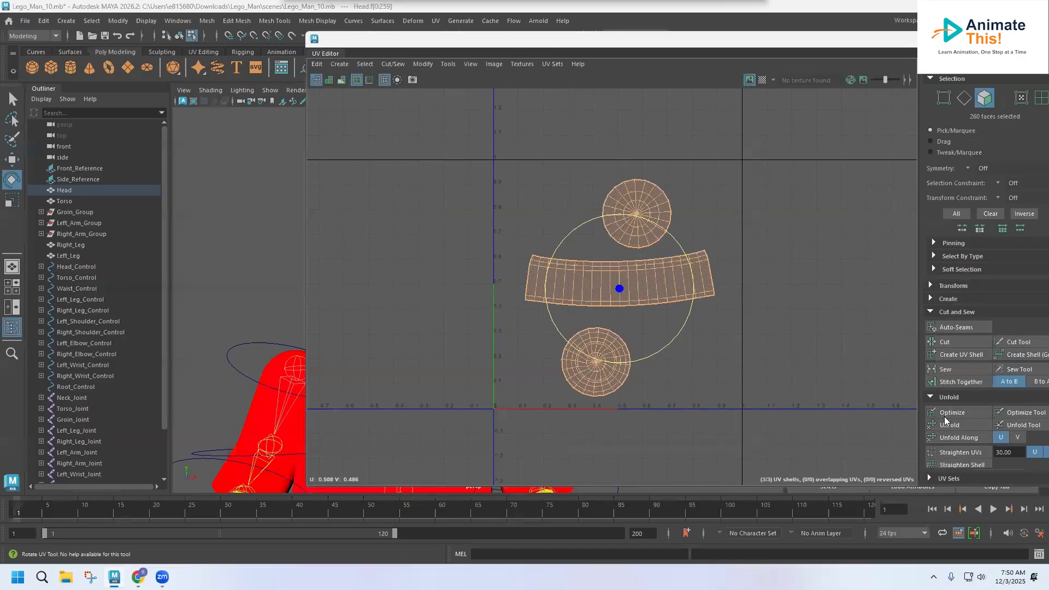
left_click(961, 453)
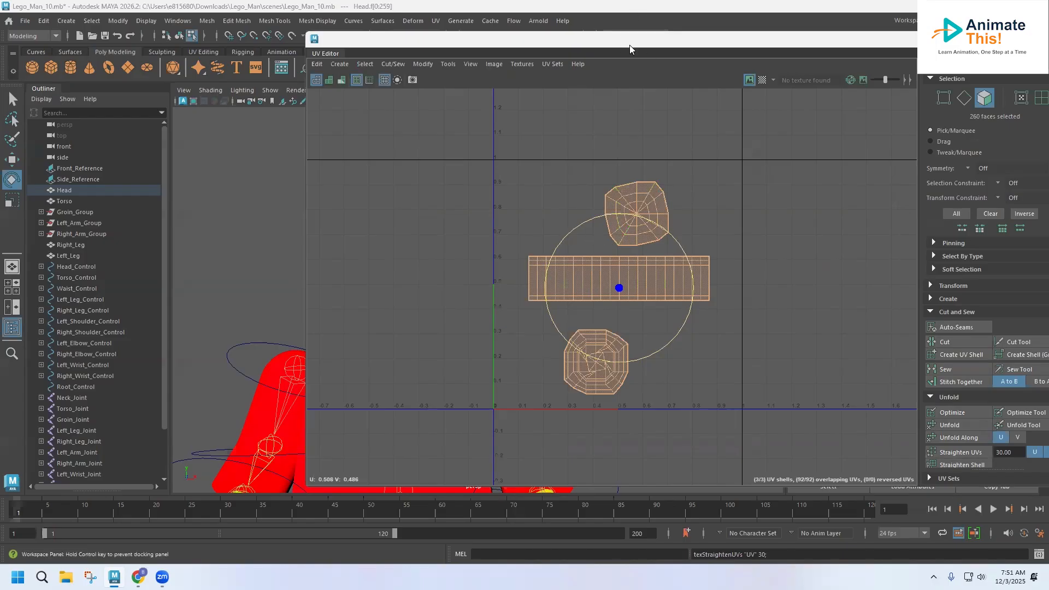
left_click_drag(630, 45, 805, 51)
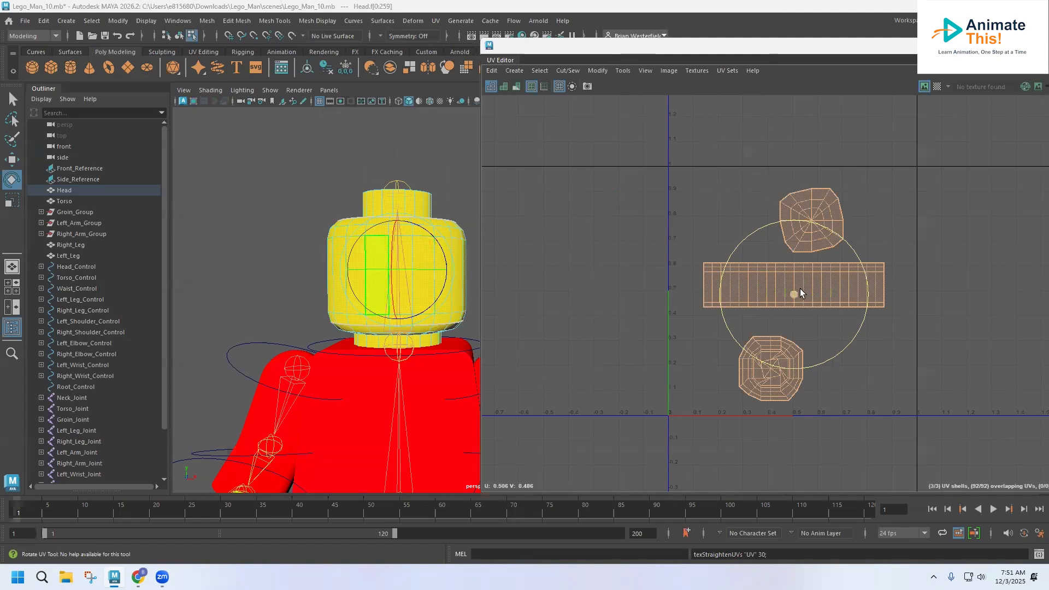
left_click(797, 289)
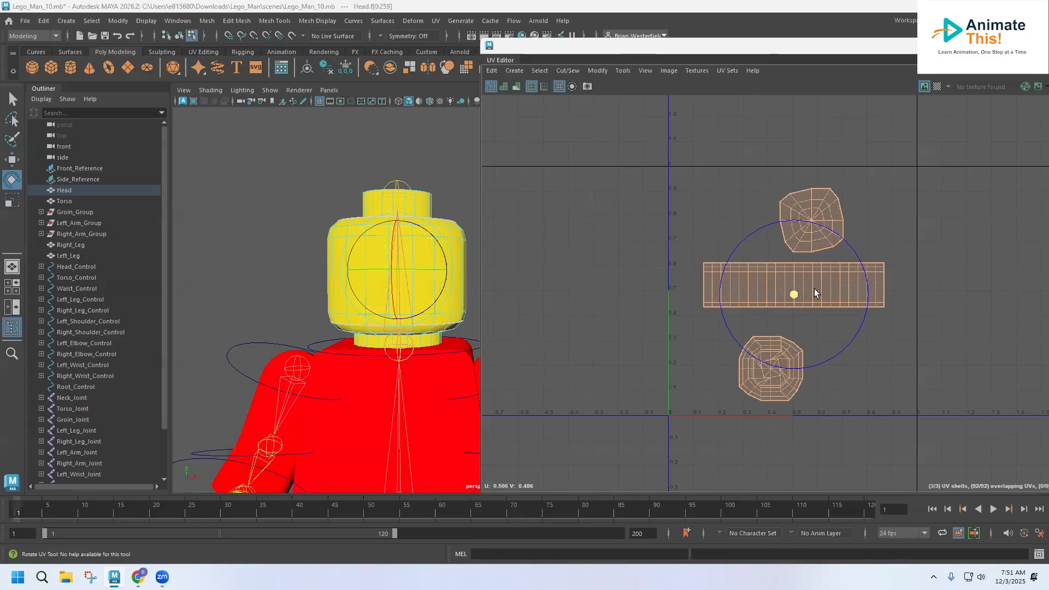
left_click(881, 328)
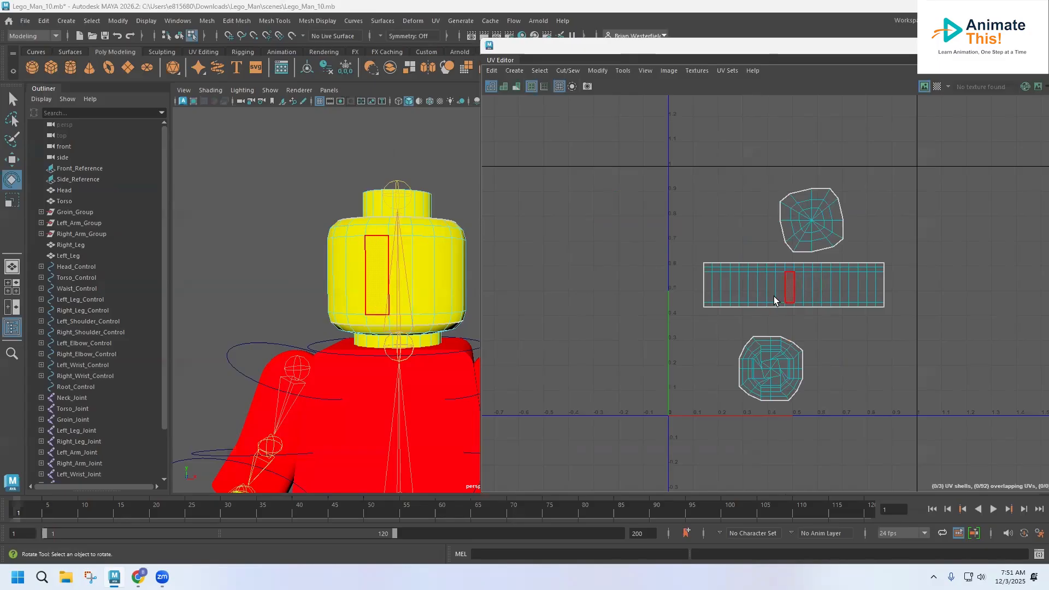
left_click_drag(647, 159, 920, 423)
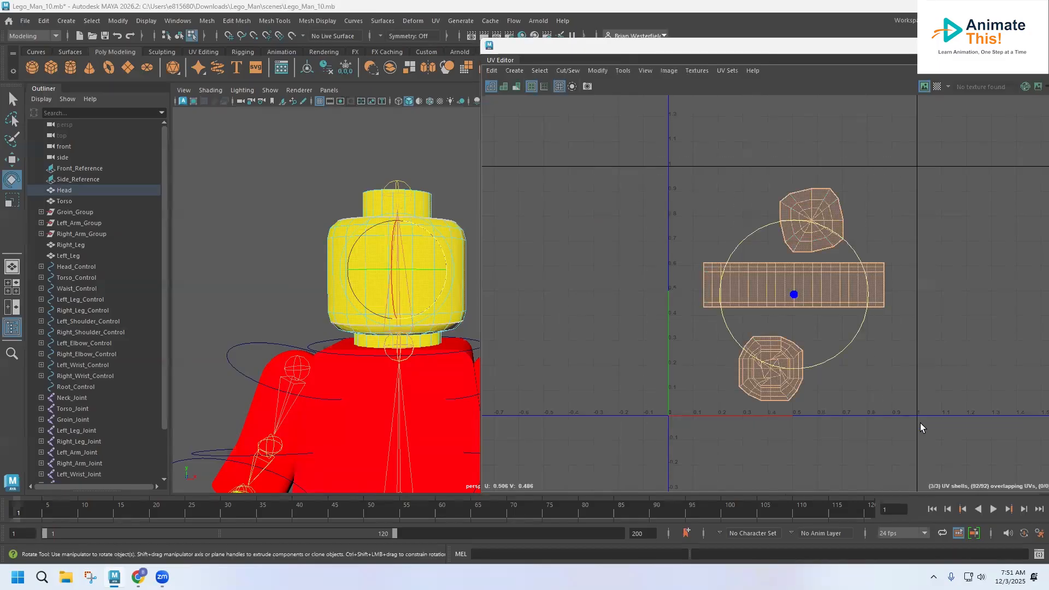
Export an 8192 px PNG UV snapshot named Face_Map to the images folder.
left_click(670, 71)
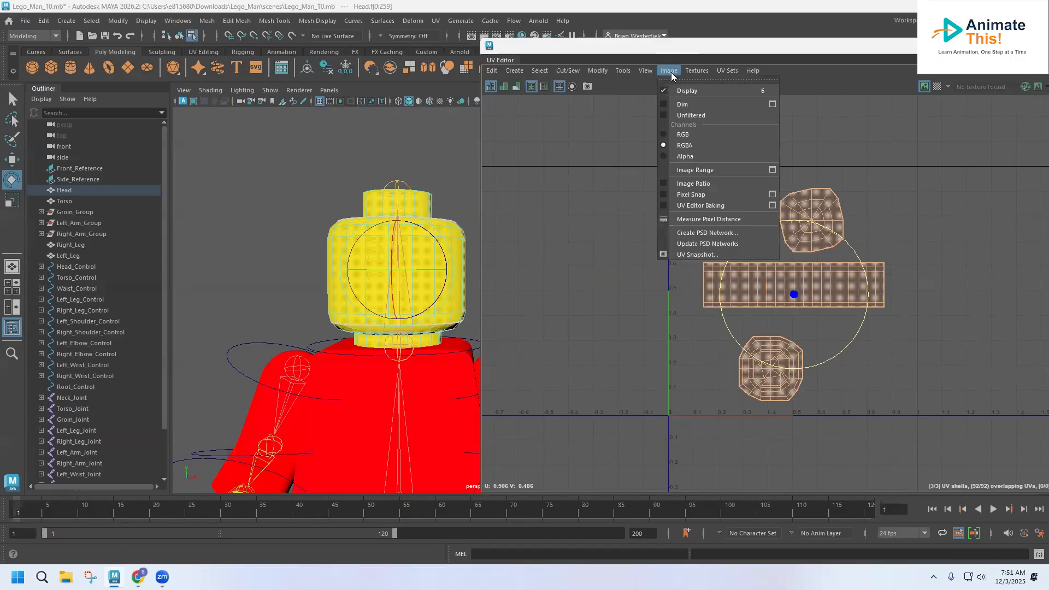
left_click(699, 255)
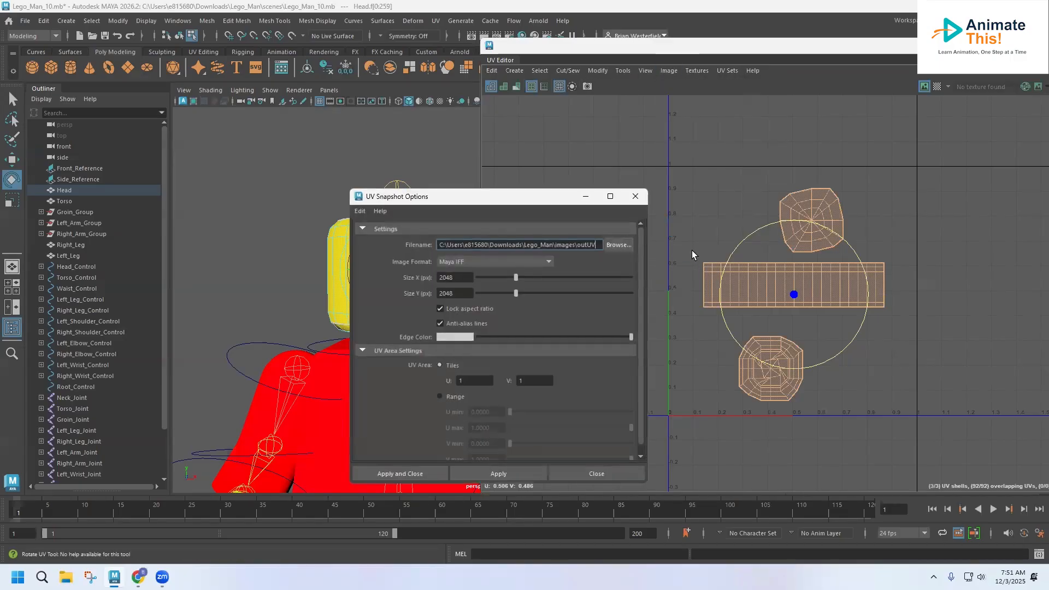
left_click(619, 245)
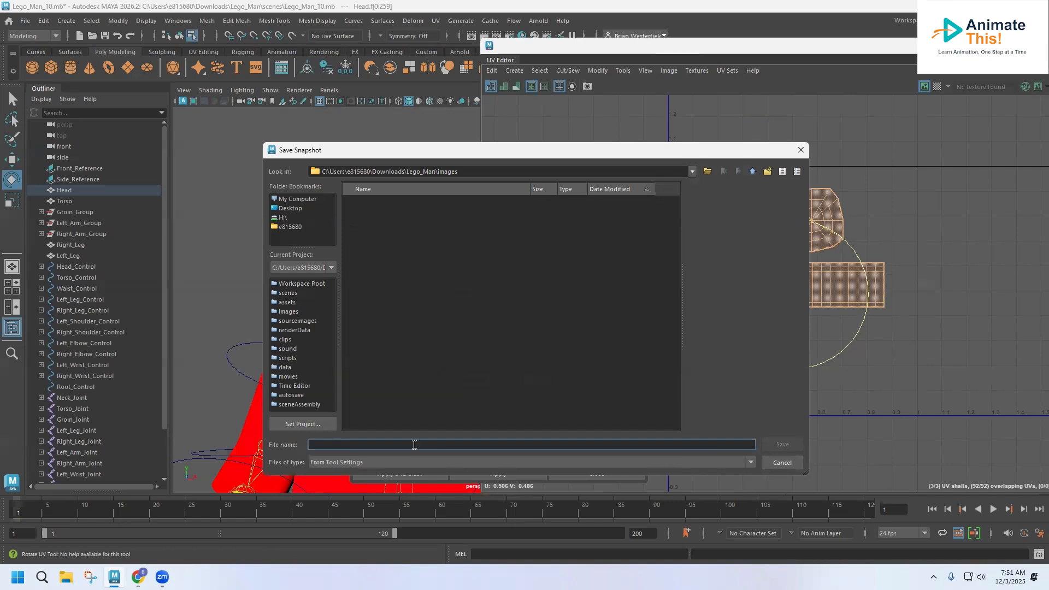
type("Face_Map")
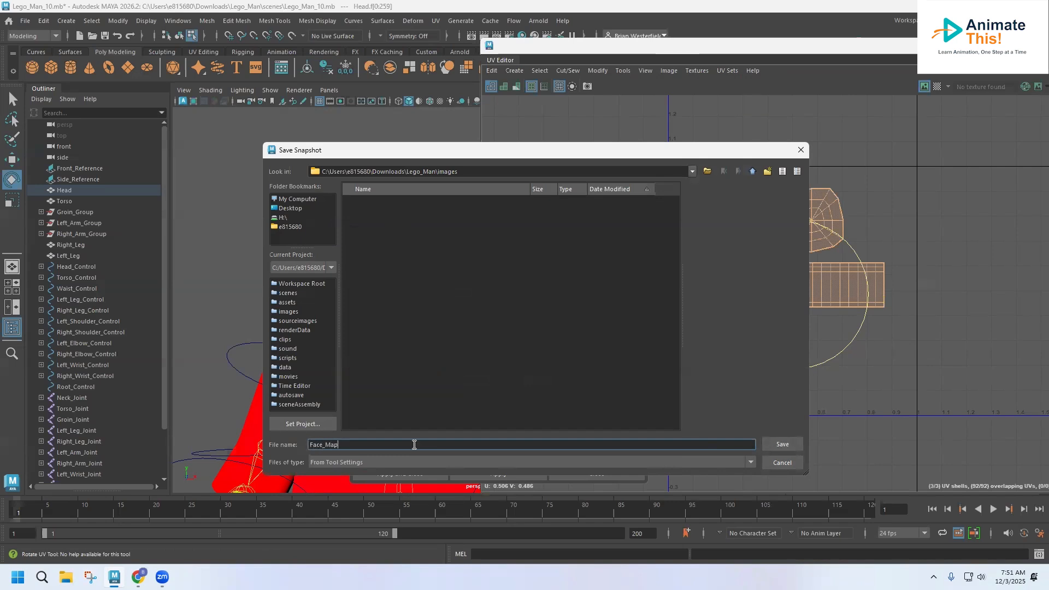
left_click(782, 444)
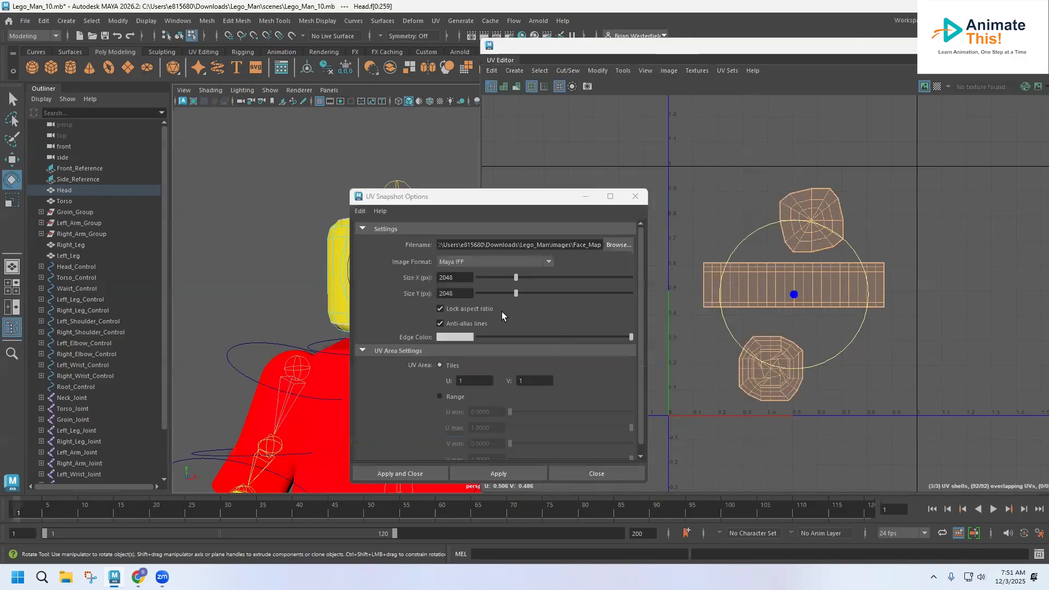
left_click(466, 261)
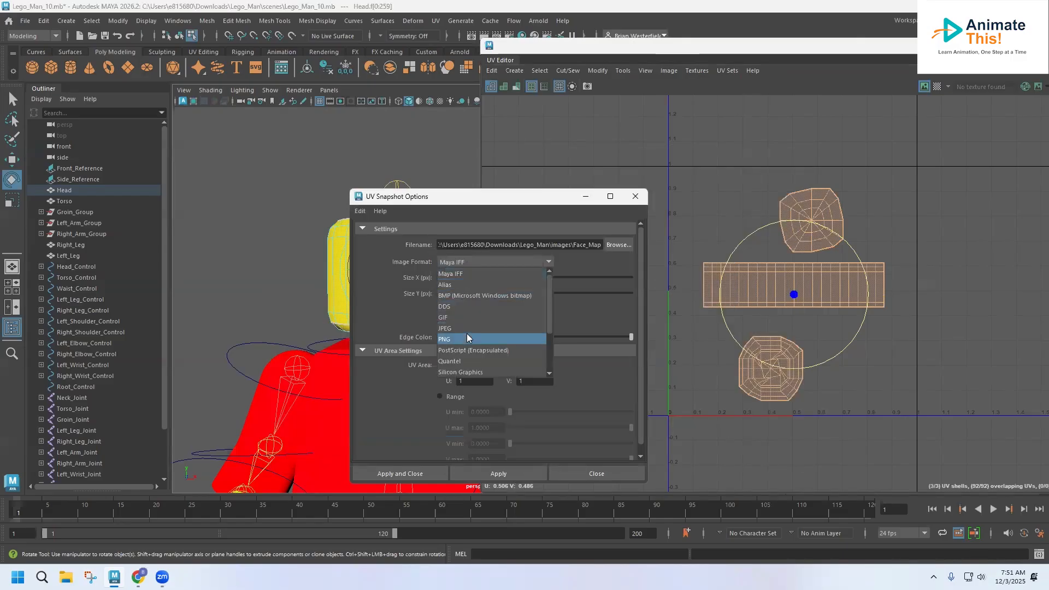
left_click(451, 307)
left_click_drag(516, 278, 652, 280)
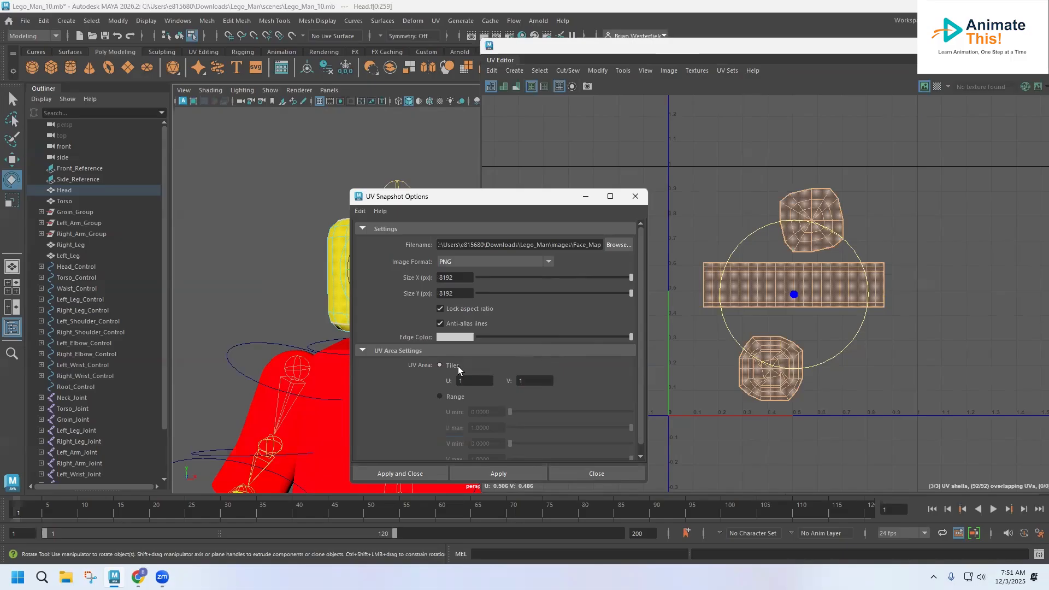
left_click(413, 476)
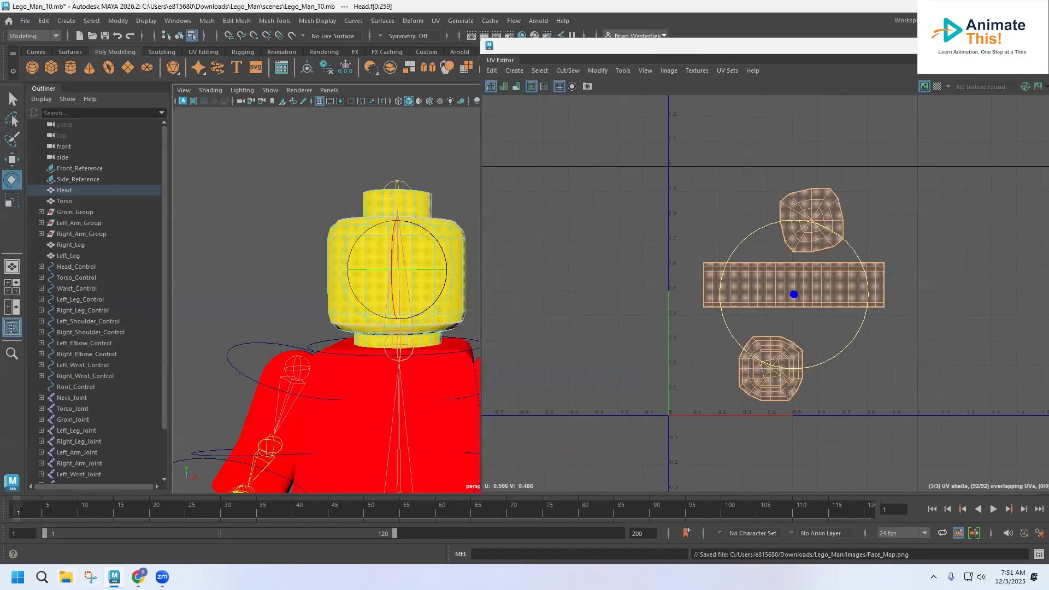
Browse in File Explorer to the Downloads > Lego_Man > images folder.
left_click(65, 577)
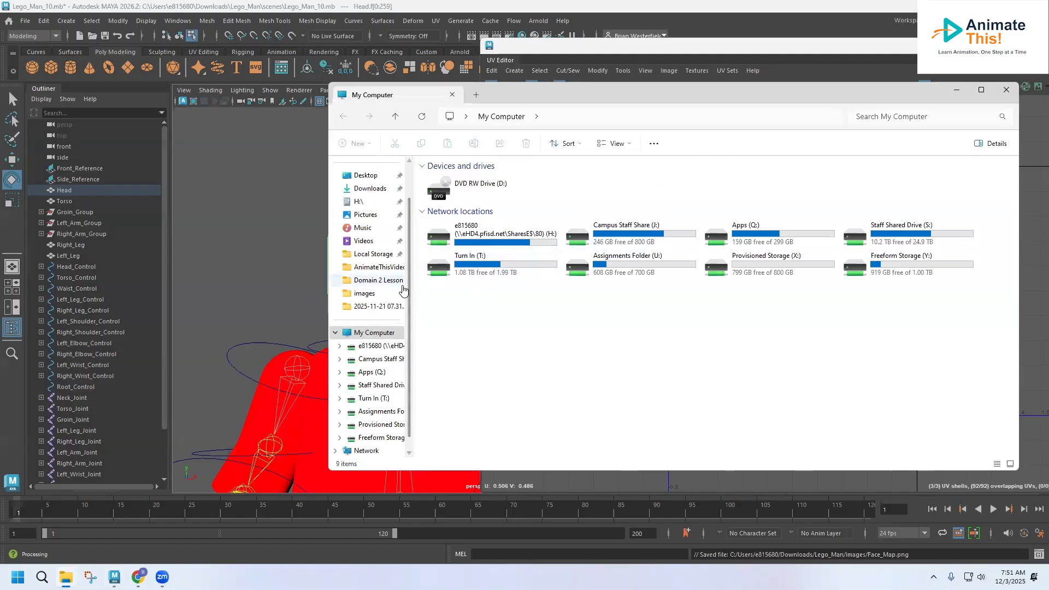
left_click(371, 295)
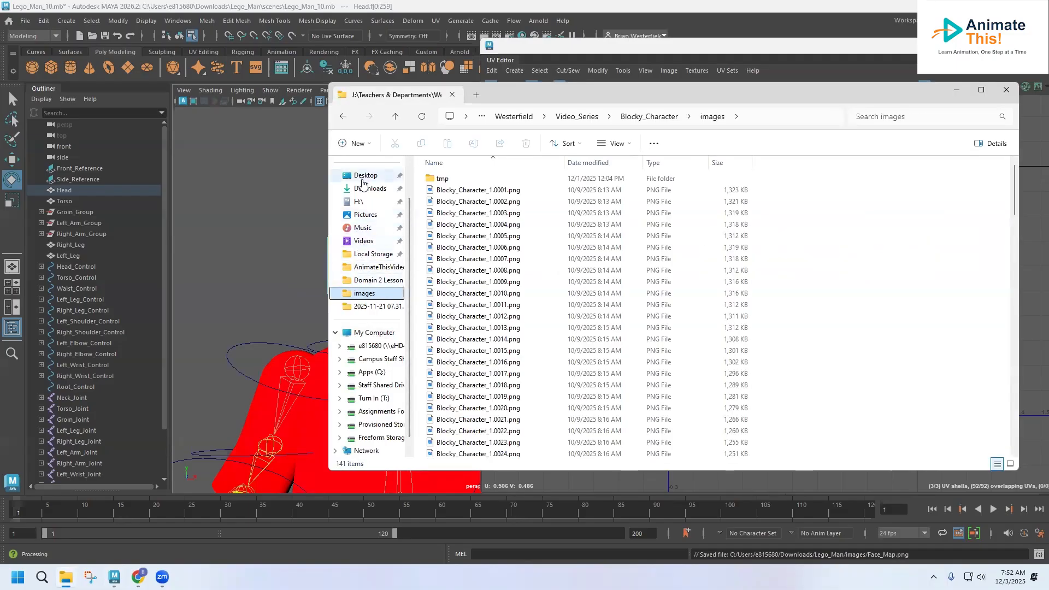
left_click(365, 176)
left_click(364, 188)
left_click(443, 326)
double_click(443, 326)
left_click(447, 196)
double_click(446, 195)
Open Face_Map.png with Adobe Photoshop.
left_click(459, 194)
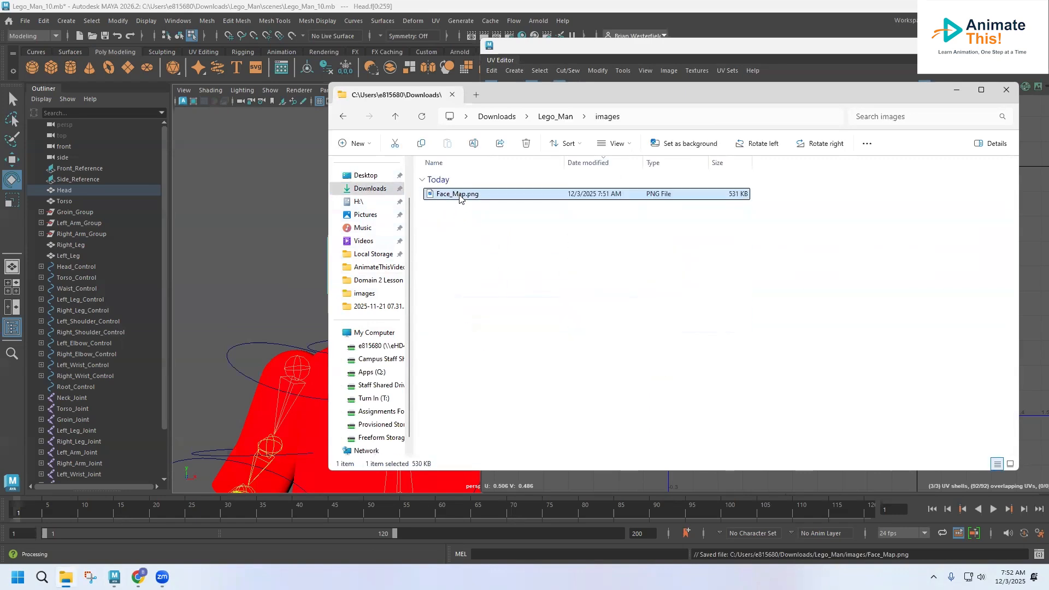
right_click(459, 195)
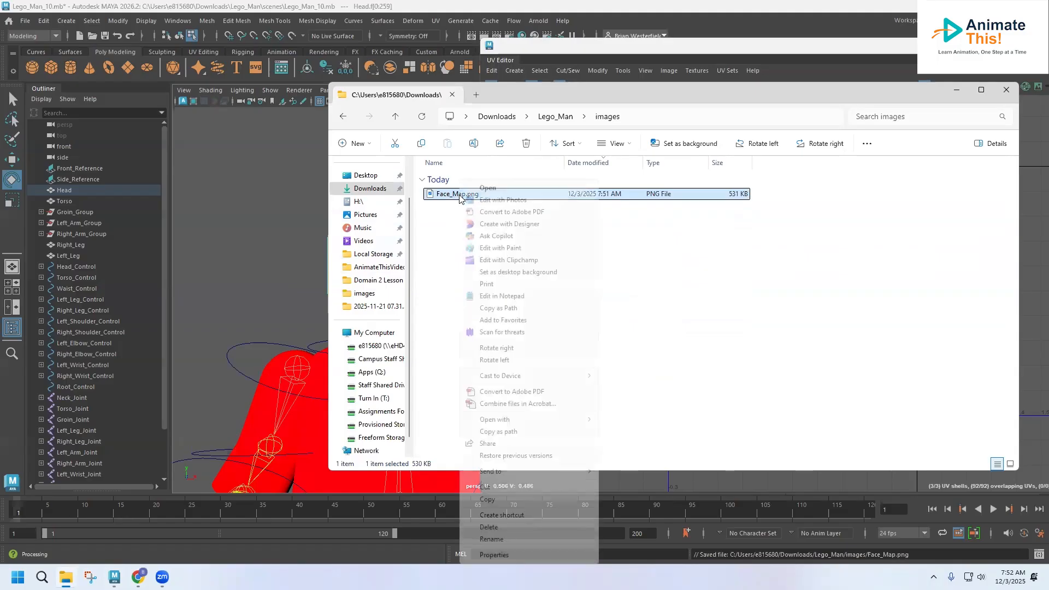
mouse_move(523, 421)
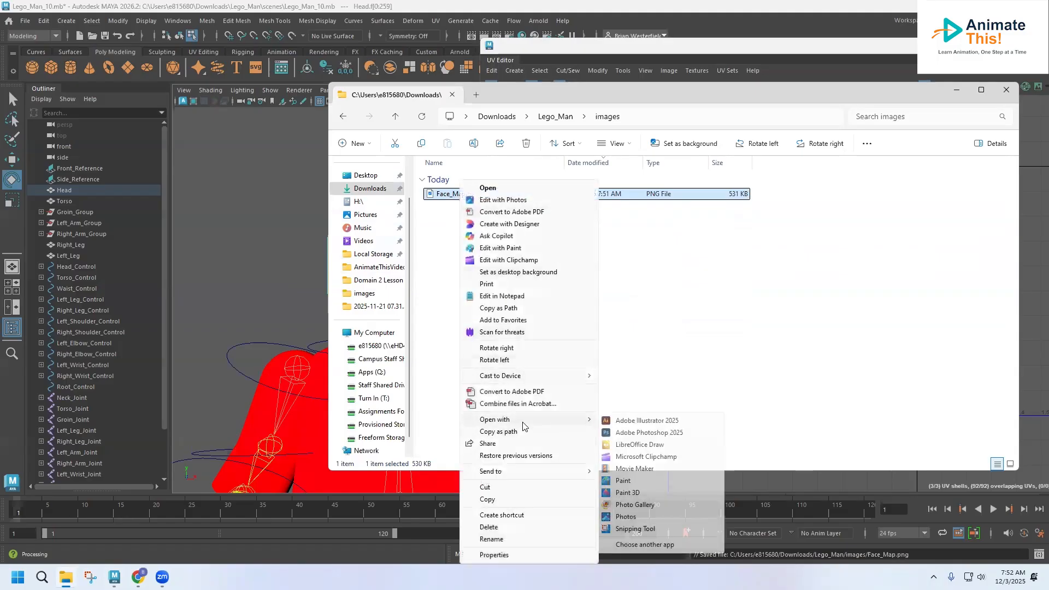
left_click(628, 433)
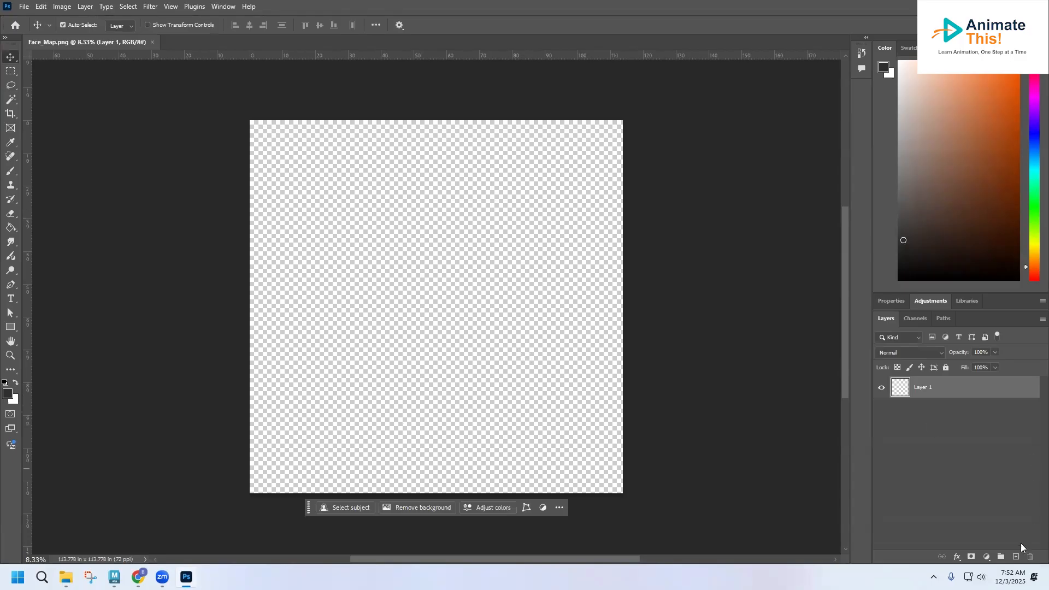
Add a layer named Background below Layer 1 and fill it bright yellow.
left_click(1015, 557)
left_click_drag(928, 389, 932, 432)
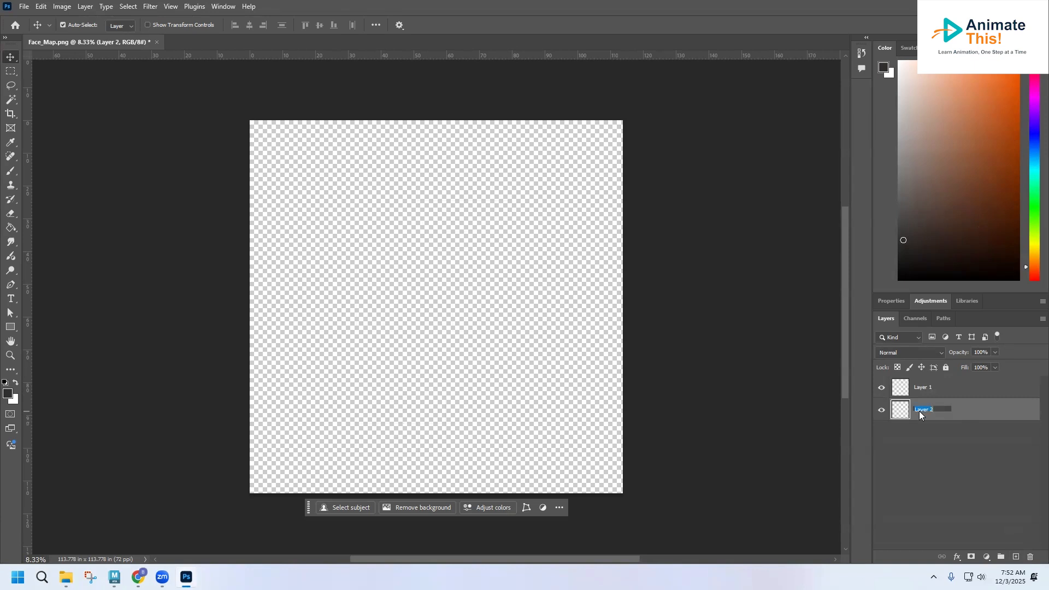
type("Background")
key("Return")
left_click(1033, 243)
left_click(1006, 63)
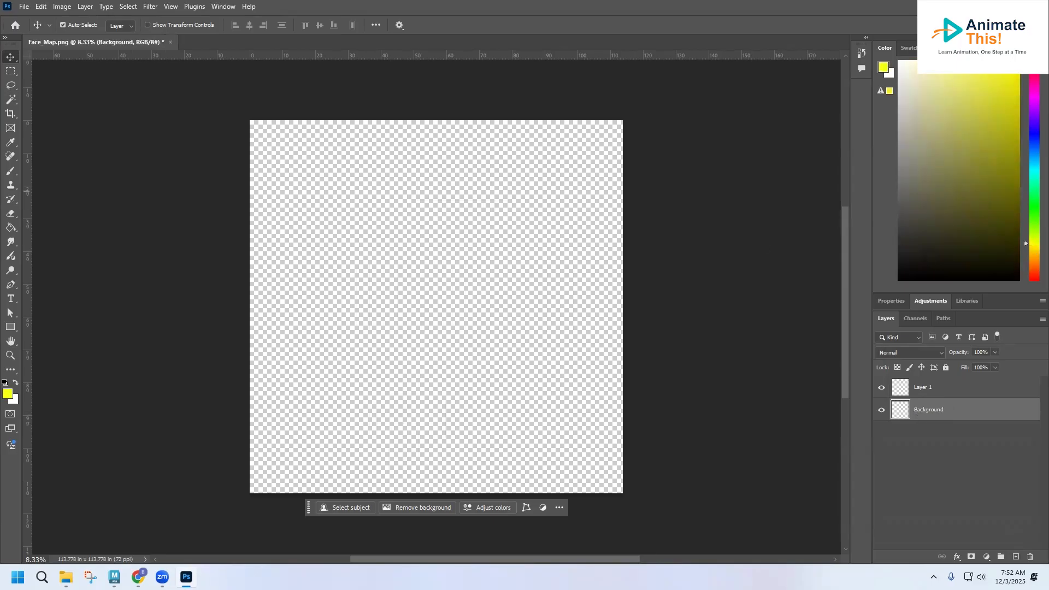
left_click(11, 229)
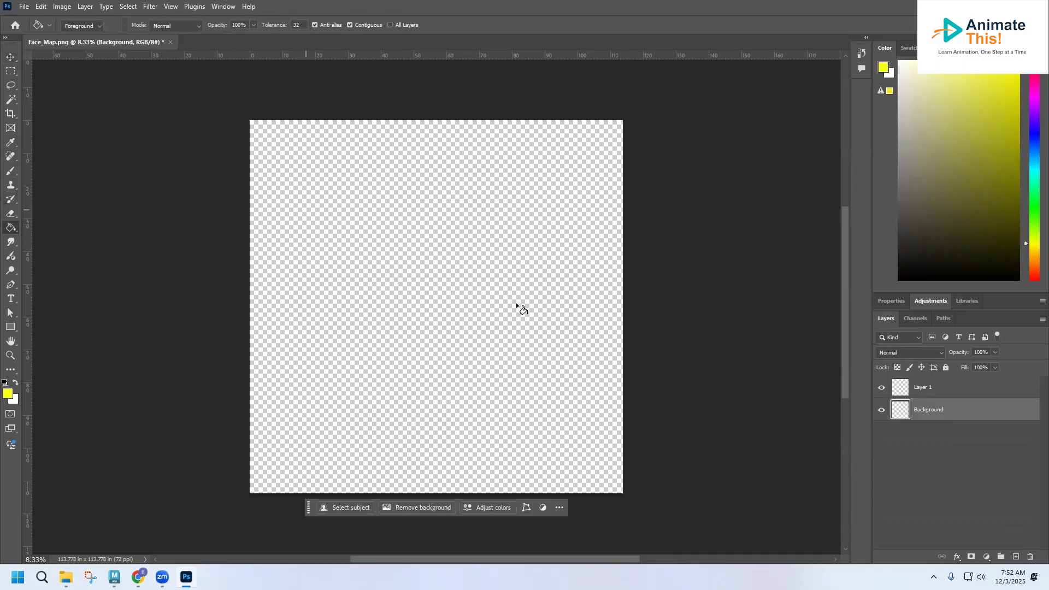
left_click(522, 317)
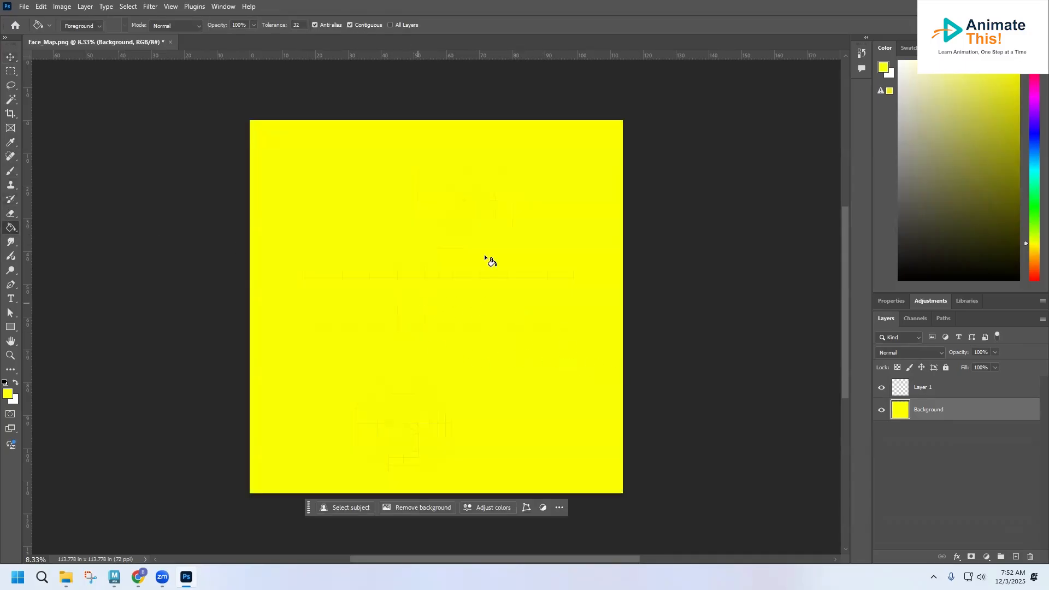
Rename Layer 1 to Map, lock it, and add an empty layer between Map and Background.
left_click(945, 367)
double_click(933, 388)
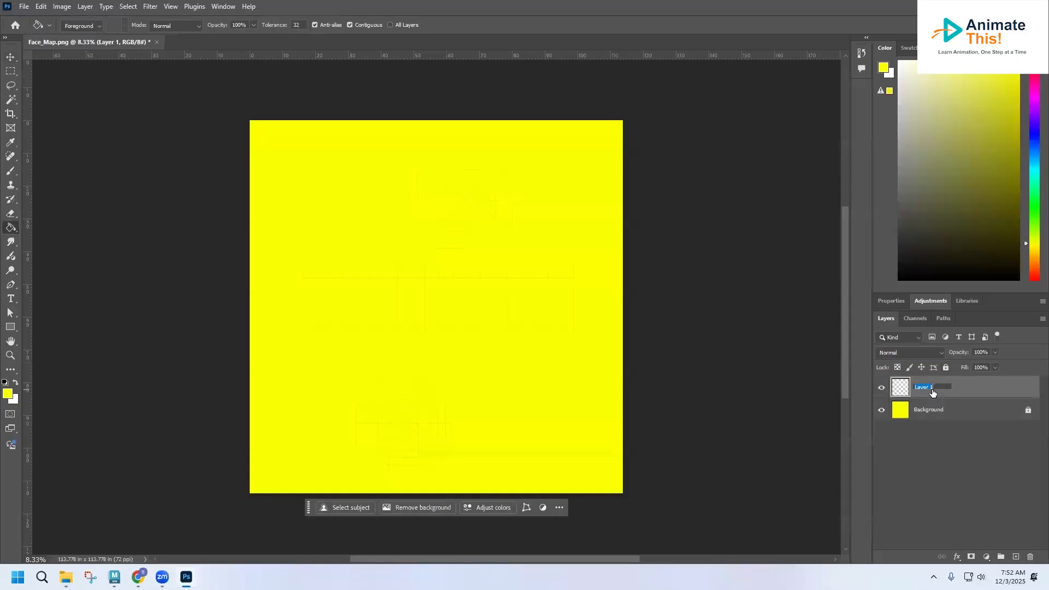
type("Map")
key("Return")
left_click(946, 367)
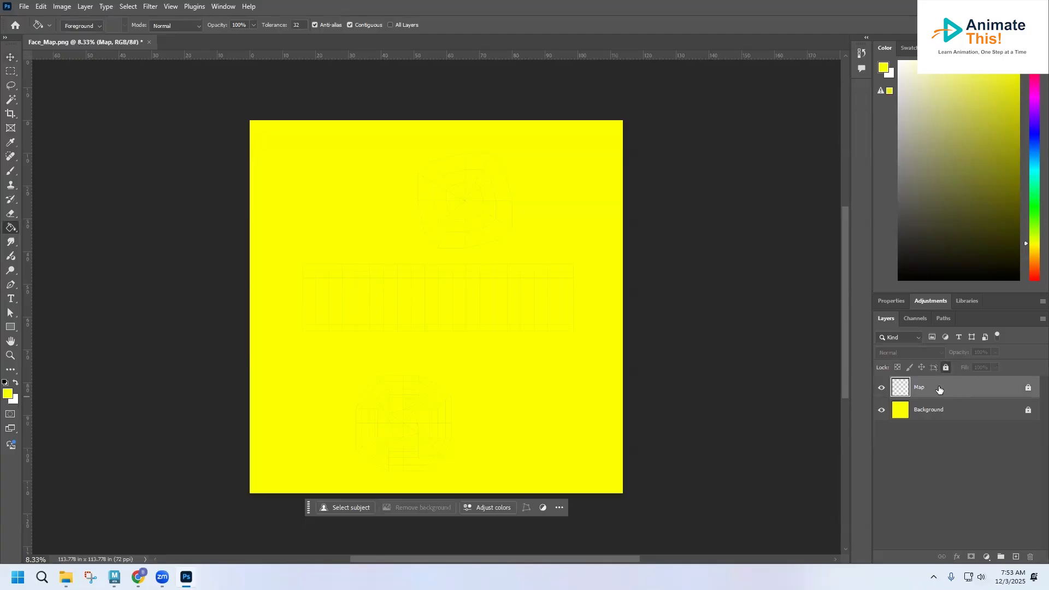
left_click(1012, 555)
left_click_drag(941, 389, 943, 422)
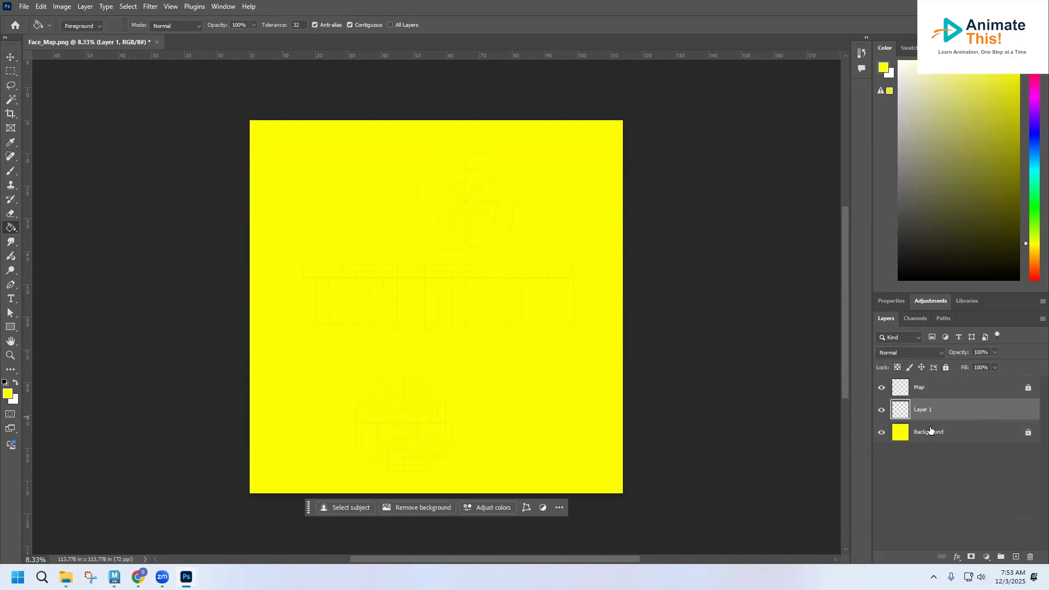
left_click(10, 355)
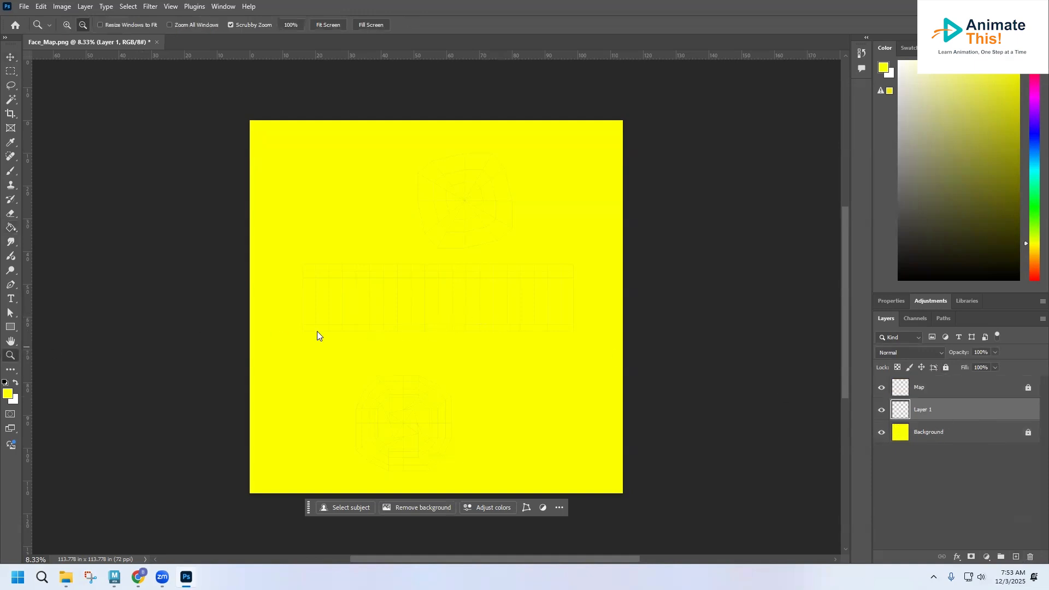
left_click(441, 320, "alt")
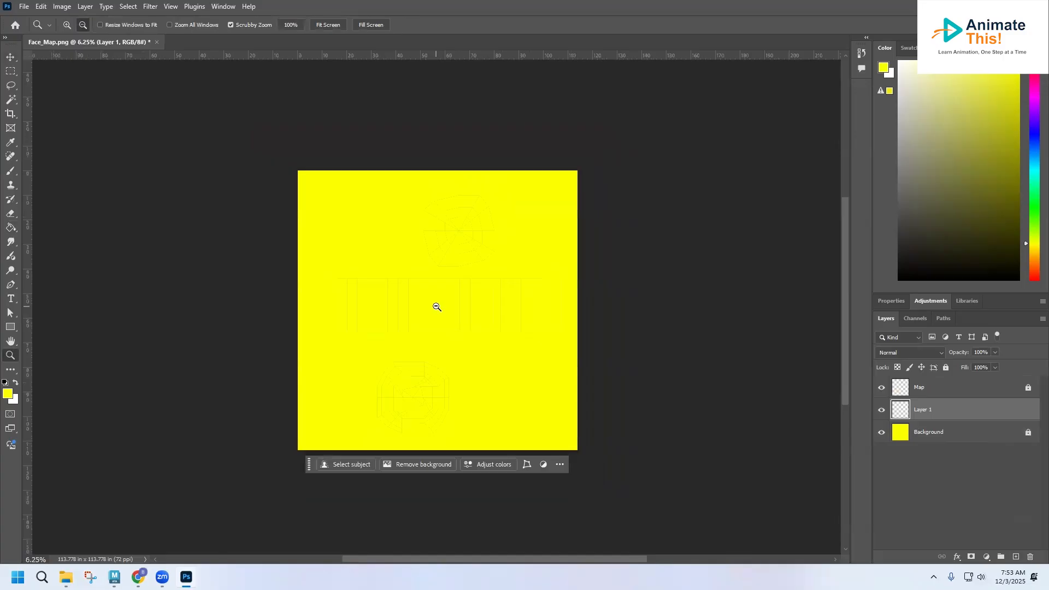
left_click_drag(438, 307, 436, 307)
key("alt")
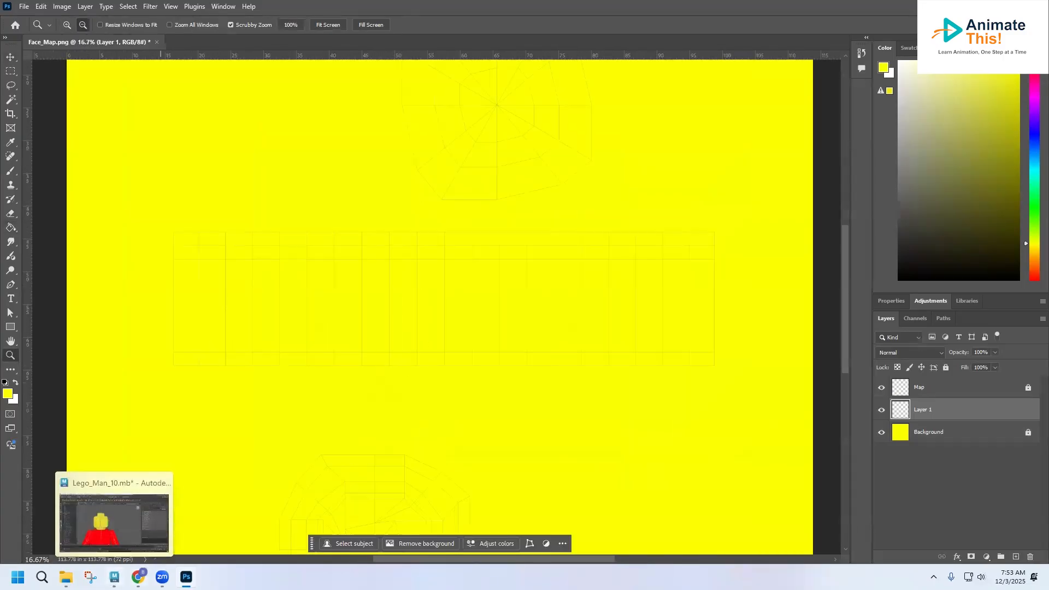
Deselect the head's UV shells in Maya's UV Editor, then return to Photoshop.
left_click(114, 577)
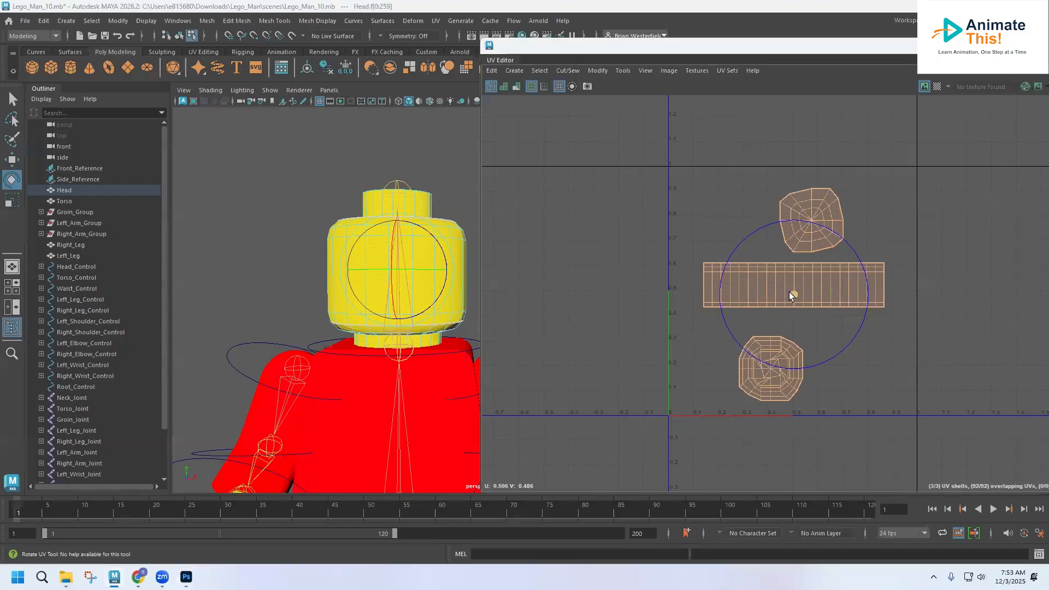
left_click(886, 363)
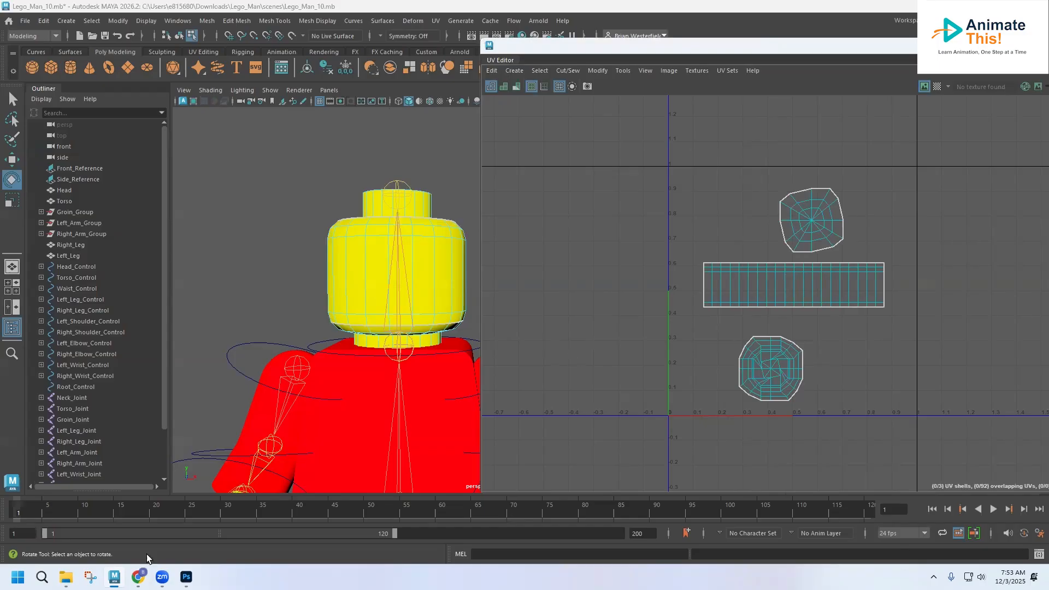
left_click(186, 577)
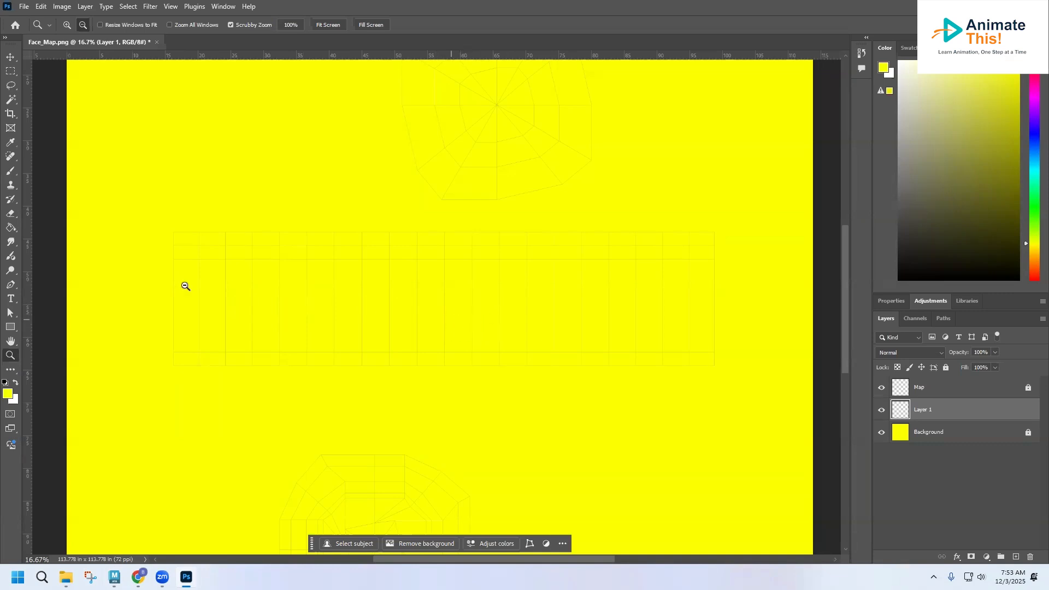
Paint a black smiley mouth and eye on Layer 1 with the Brush.
left_click(11, 170)
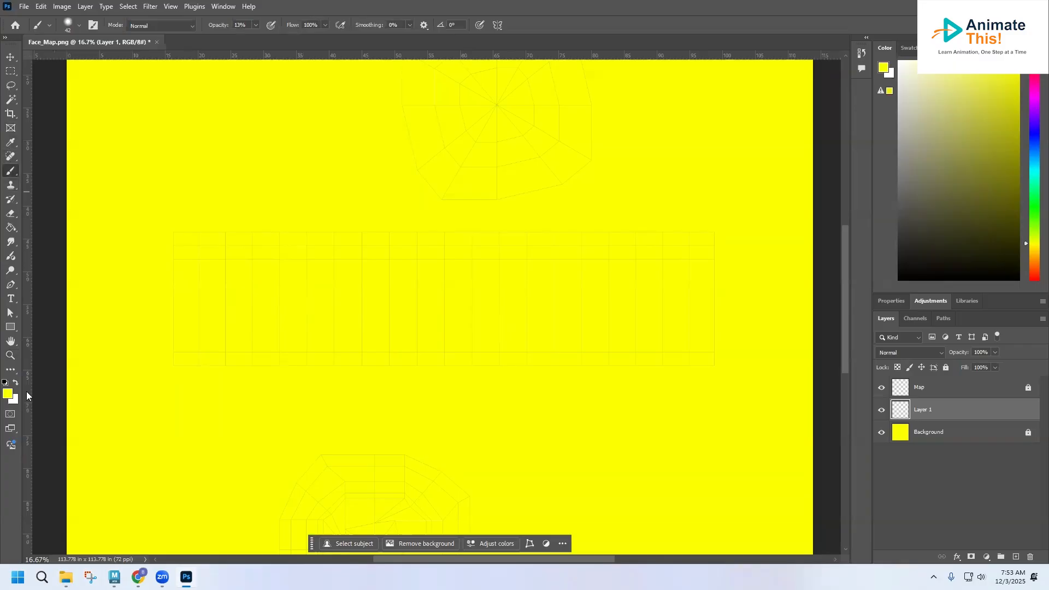
left_click(5, 383)
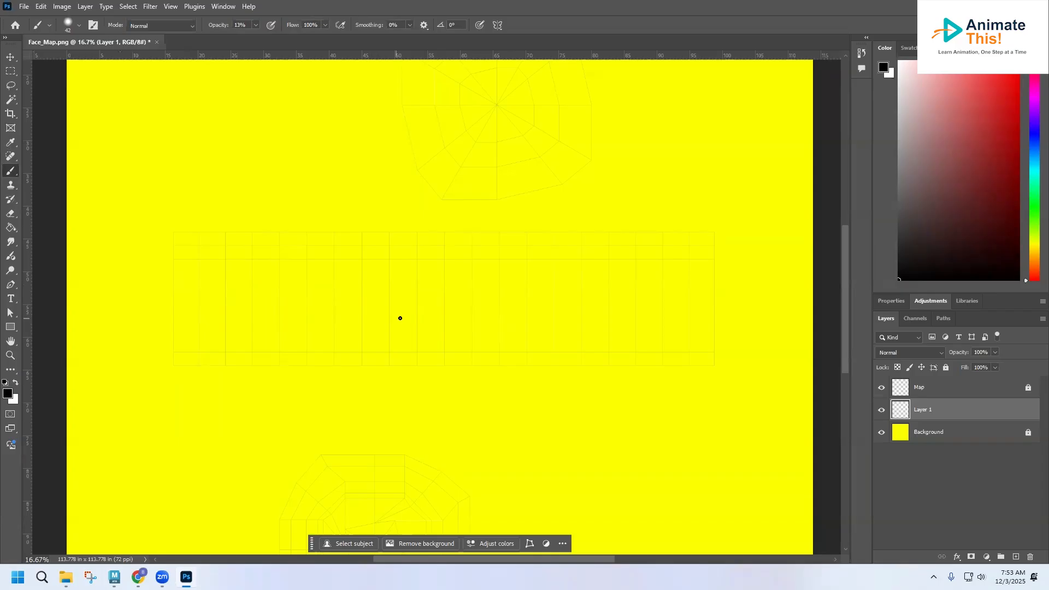
left_click_drag(432, 322, 459, 327)
key("ctrl+z")
left_click(256, 25)
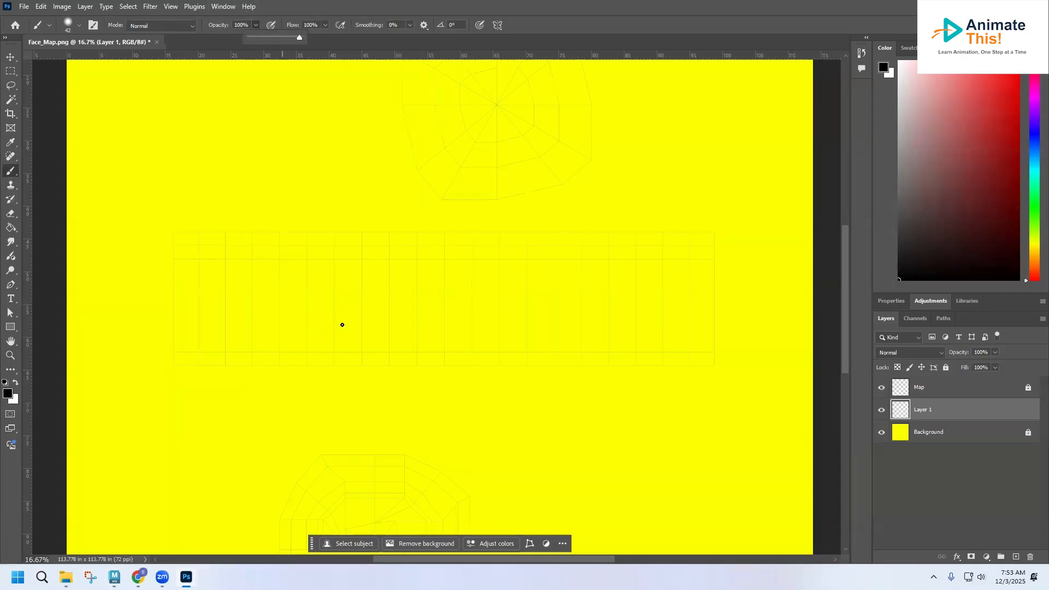
left_click_drag(430, 327, 455, 328)
key("ctrl+z")
left_click_drag(435, 326, 492, 325)
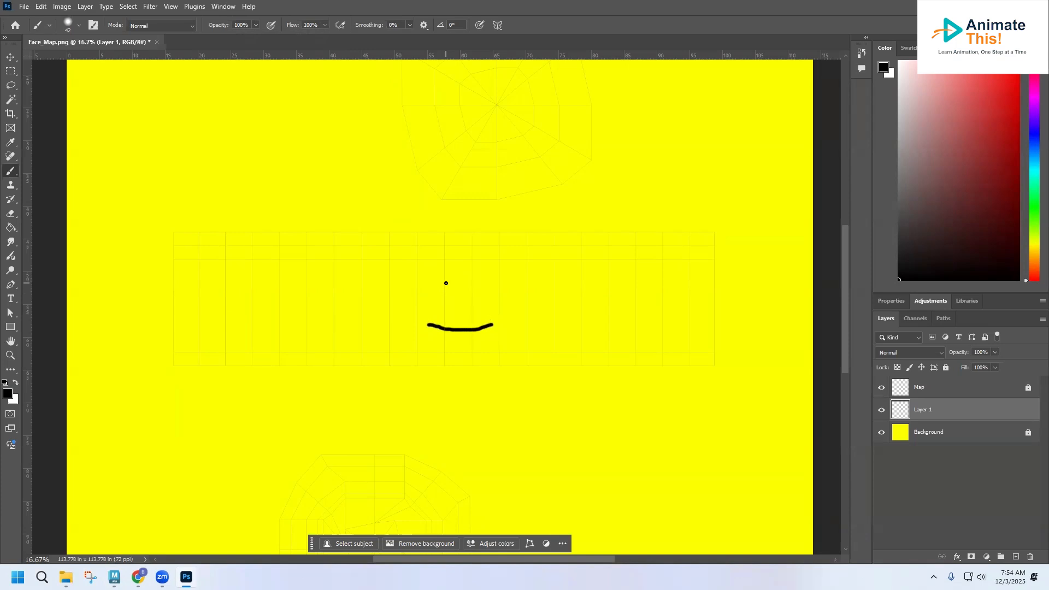
mouse_move(442, 276)
left_mouse_down()
mouse_move(445, 296)
mouse_move(472, 288)
left_mouse_up()
Hide the Map layer and save the texture as Face_Map.psd.
left_click(881, 388)
left_click(24, 6)
left_click(81, 140)
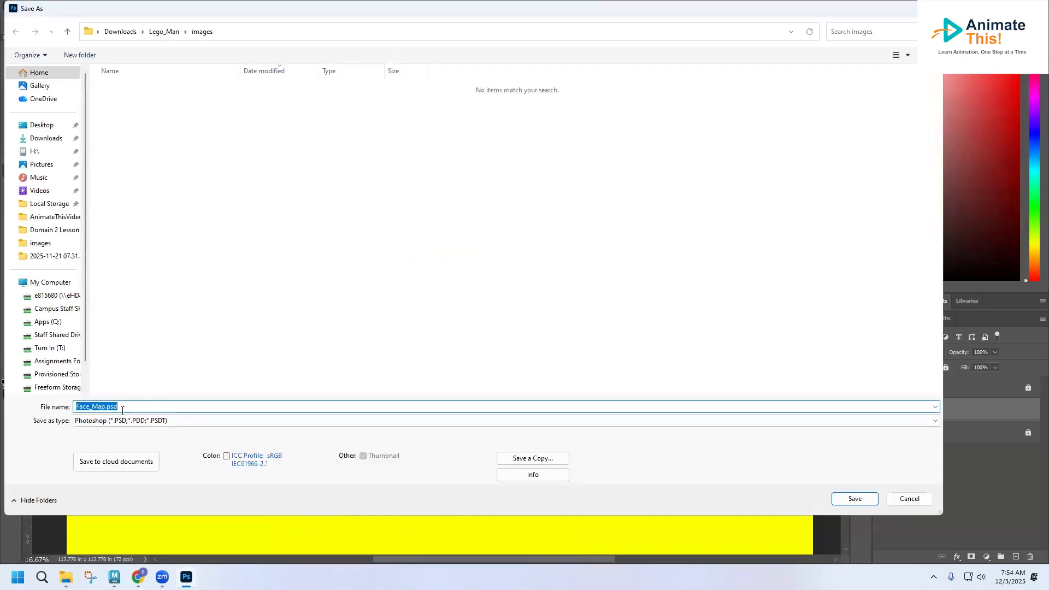
left_click(844, 499)
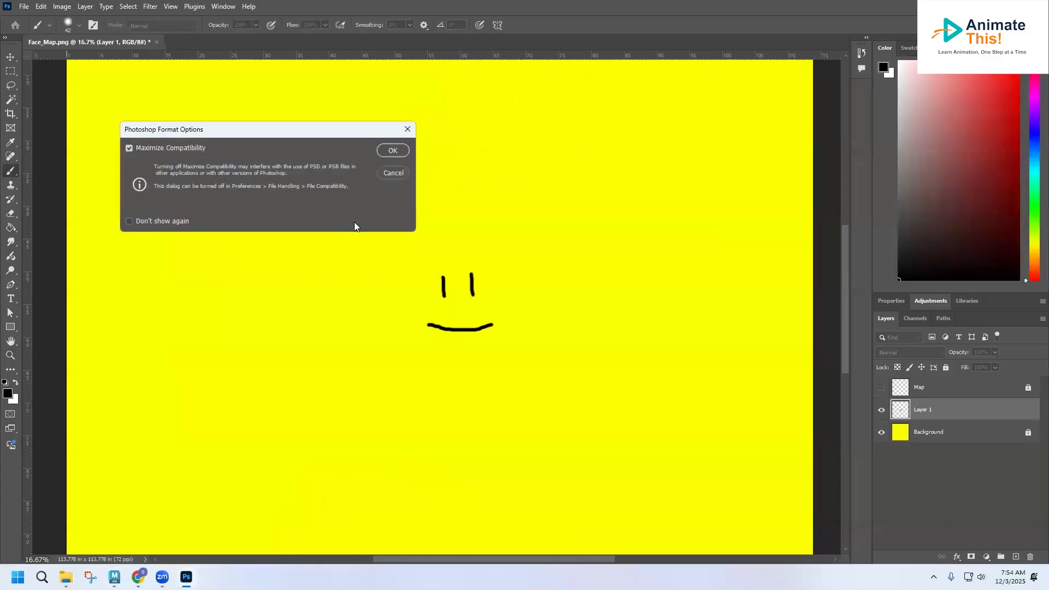
left_click(392, 151)
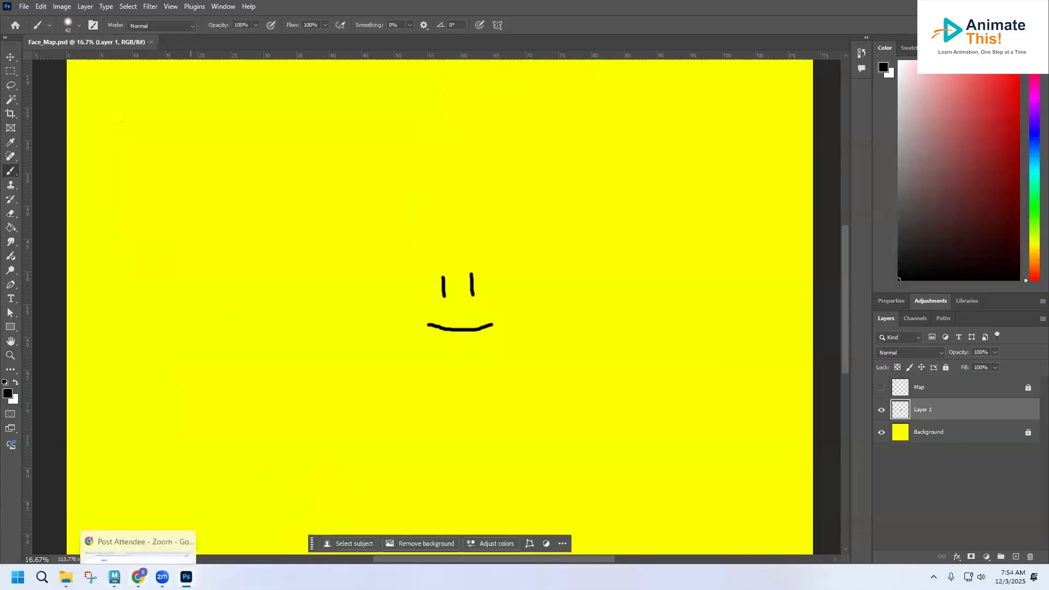
left_click(114, 577)
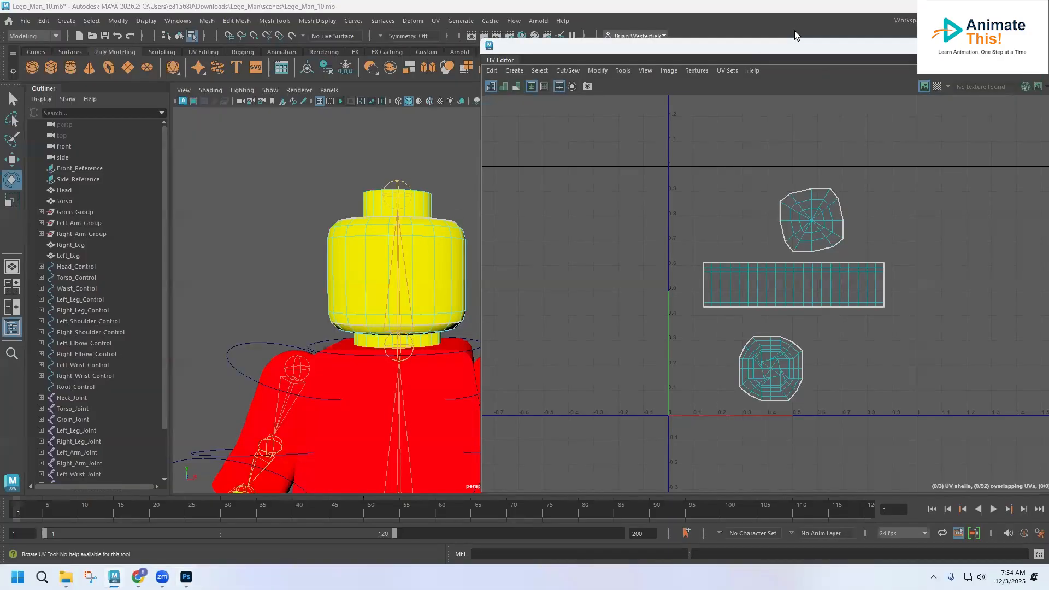
Assign a new Lambert material to the head and rename it Face.
left_click_drag(1048, 49, 978, 68)
left_click(980, 64)
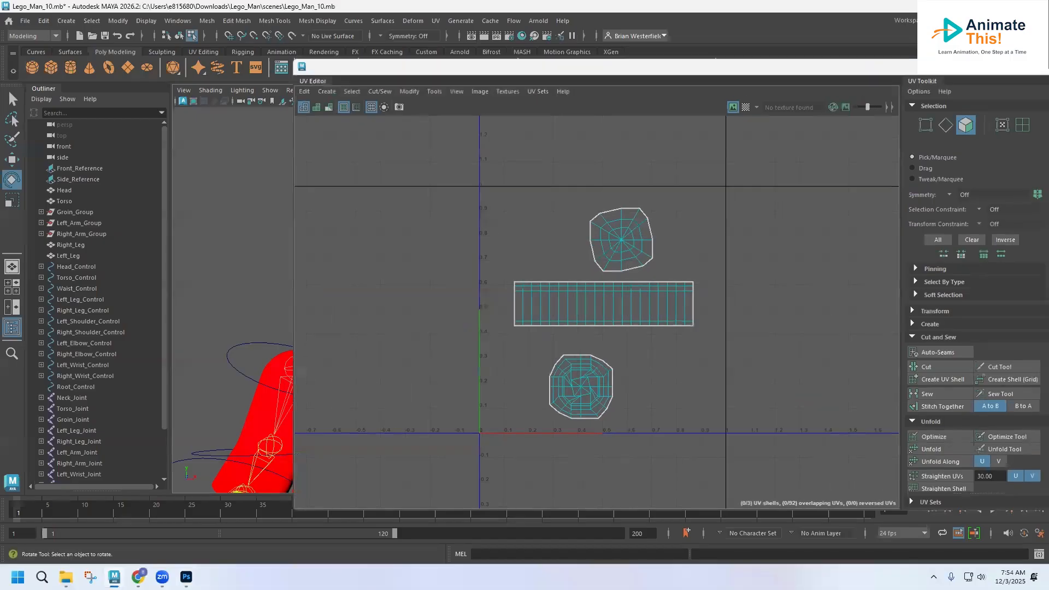
right_click_drag(350, 251, 423, 551)
left_click(340, 252)
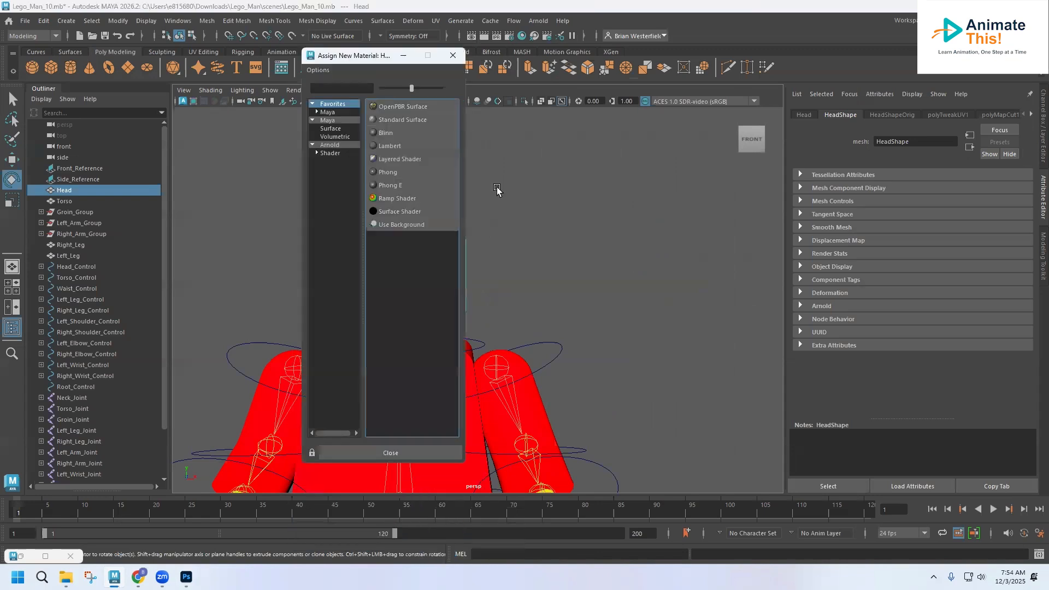
left_click(389, 145)
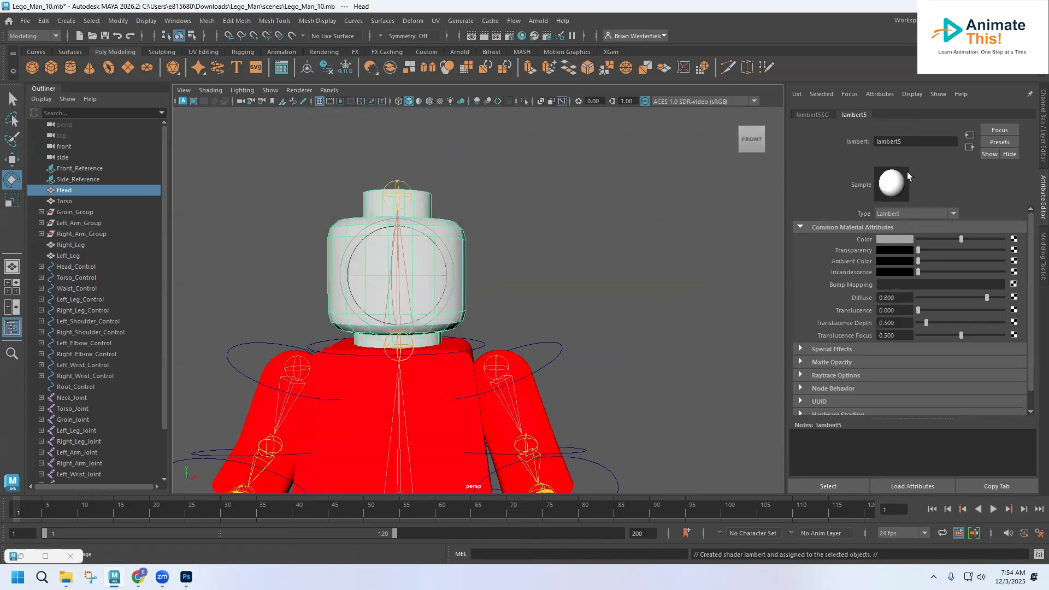
double_click(911, 142)
type("Face")
Create a file texture node for the Face colour, browsing to images\Face_Map.psd.
left_click(1014, 239)
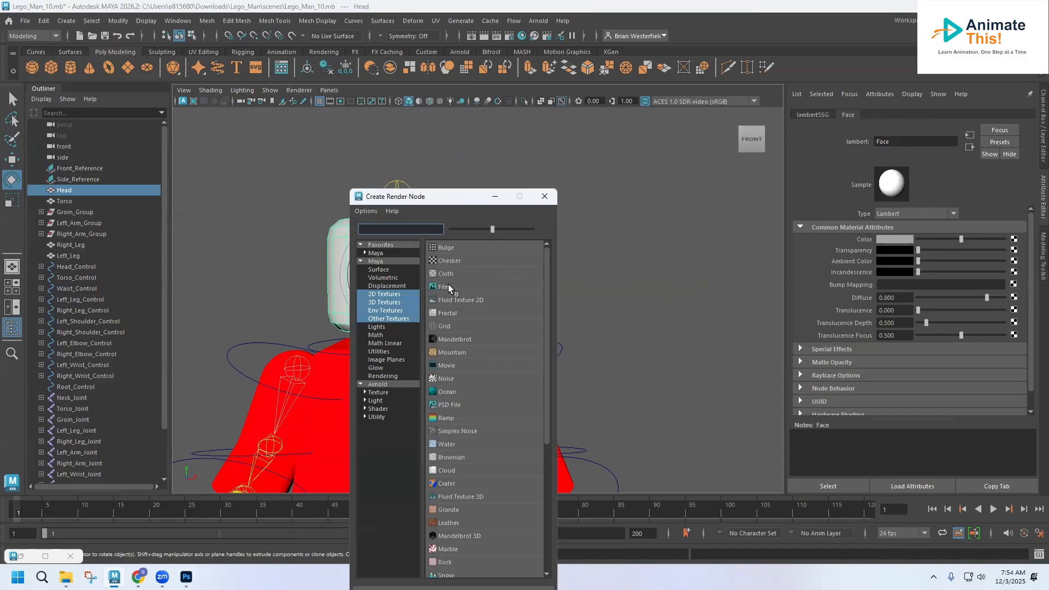
left_click(440, 290)
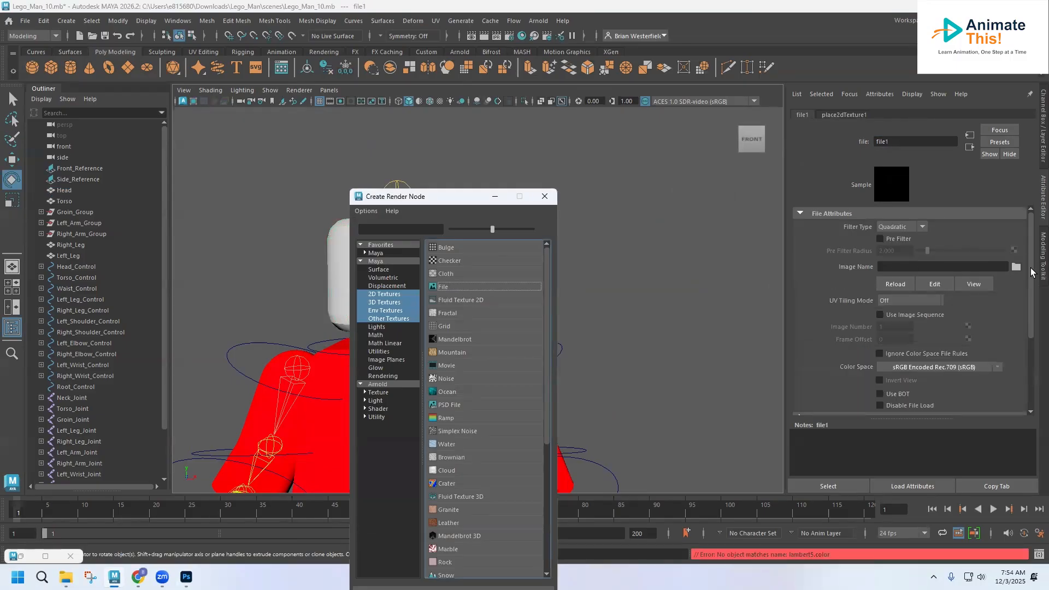
left_click(1016, 267)
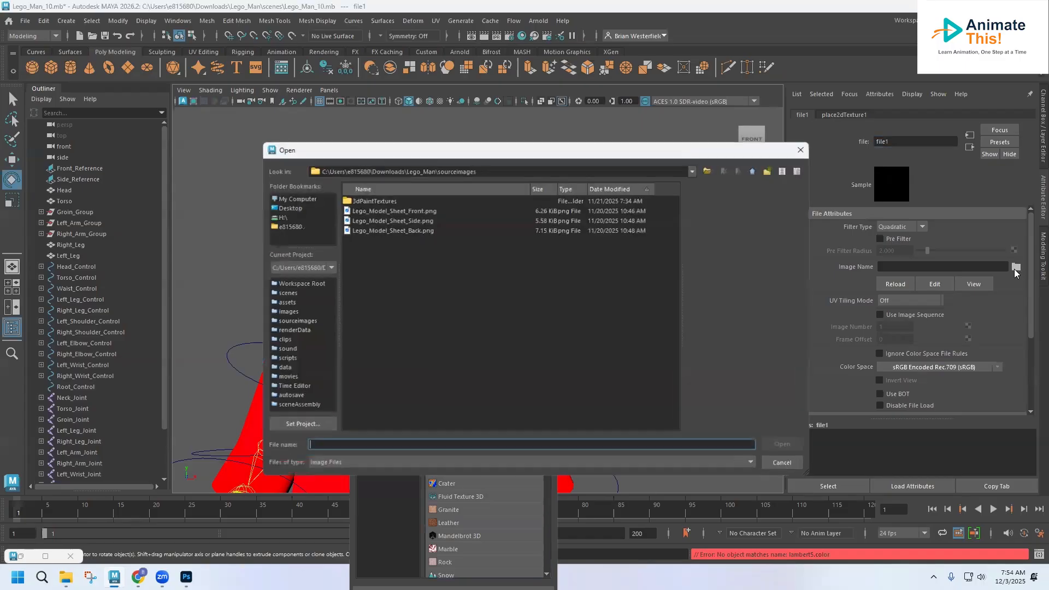
left_click(752, 172)
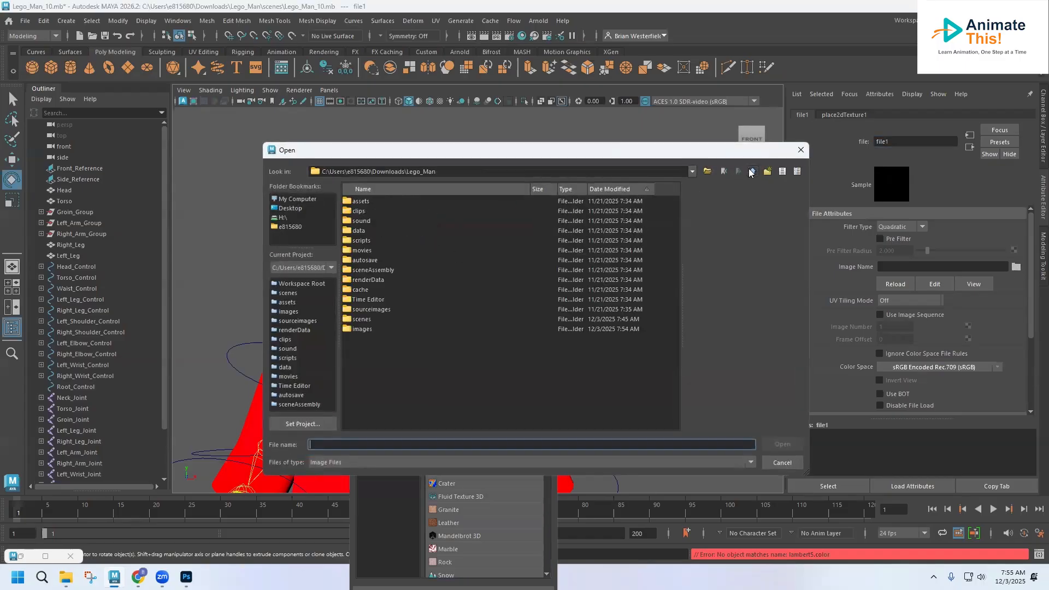
double_click(362, 329)
double_click(374, 213)
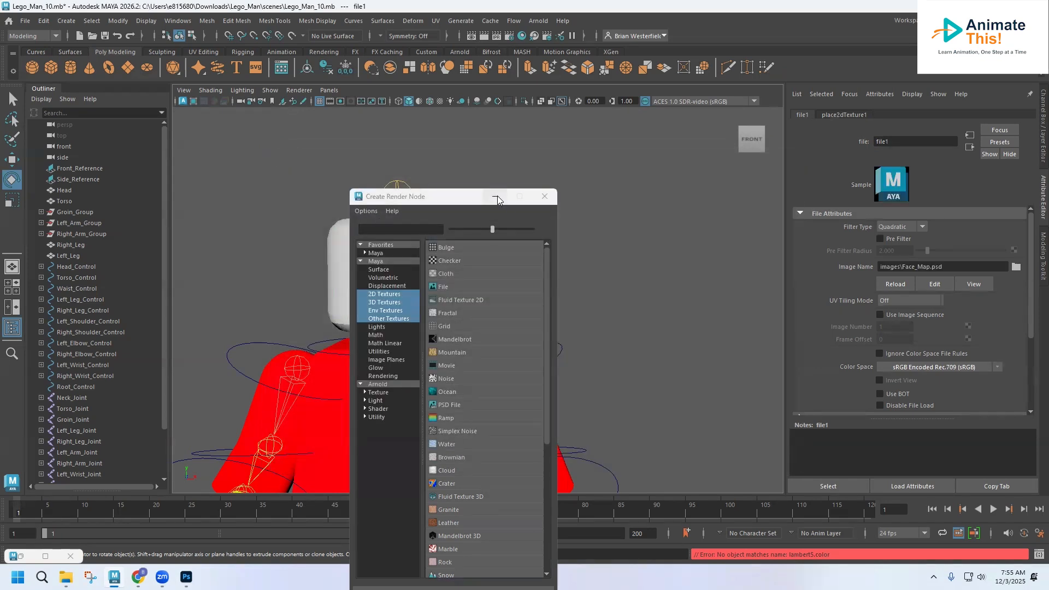
Reselect the head and show the Face material's attributes.
left_click(495, 197)
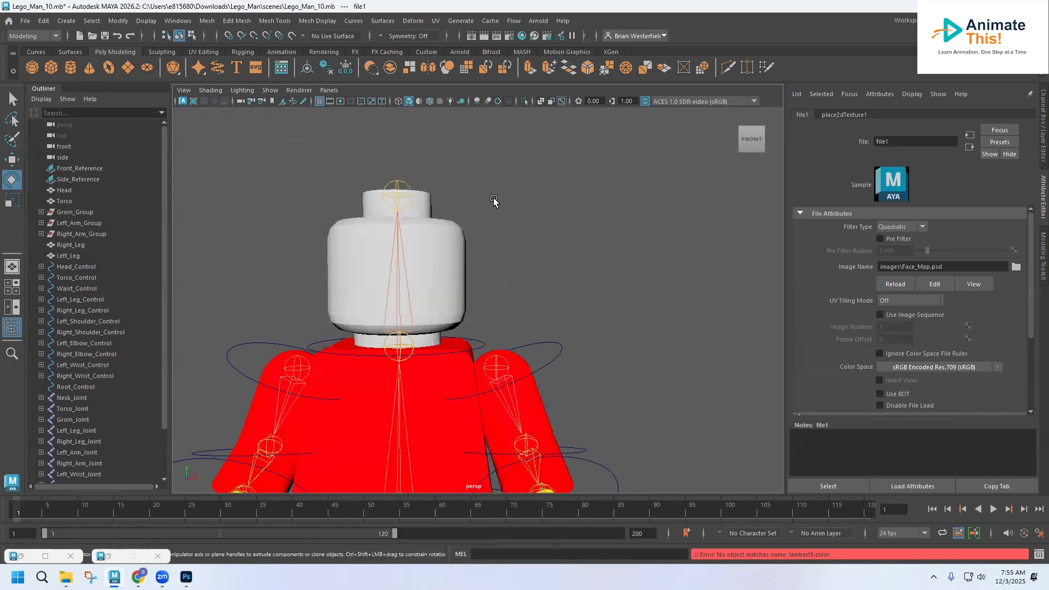
left_click(451, 250)
left_click(1032, 114)
left_click(1032, 114)
left_click(1005, 115)
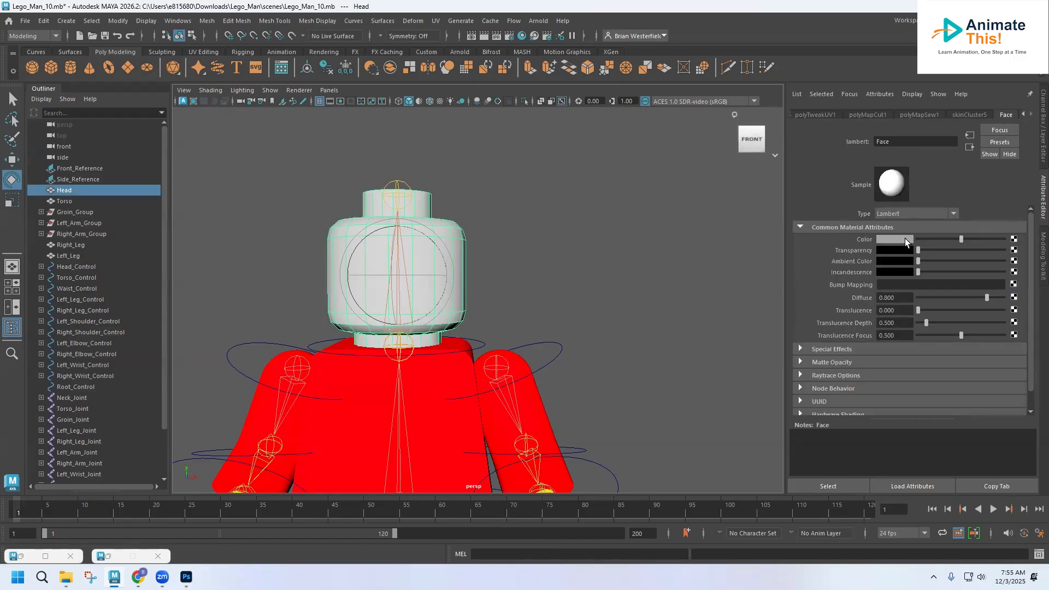
scroll(595, 272, "down", 5)
scroll(596, 271, "up", 2)
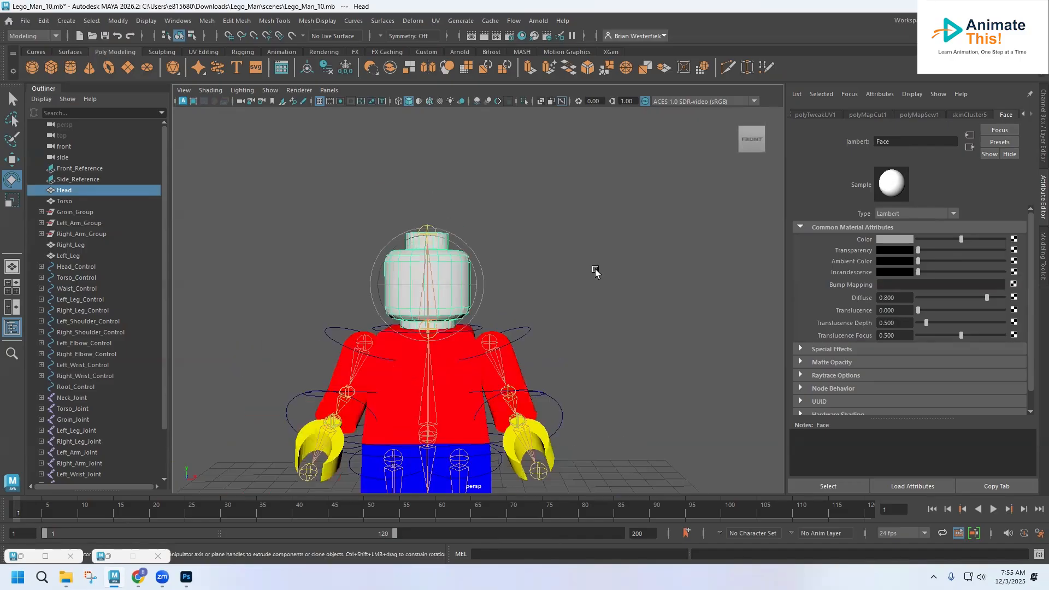
scroll(596, 271, "up", 3)
Map the Face colour to a file texture loading images\Face_Map.psd, then reselect the head.
left_click(1014, 240)
left_click(444, 290)
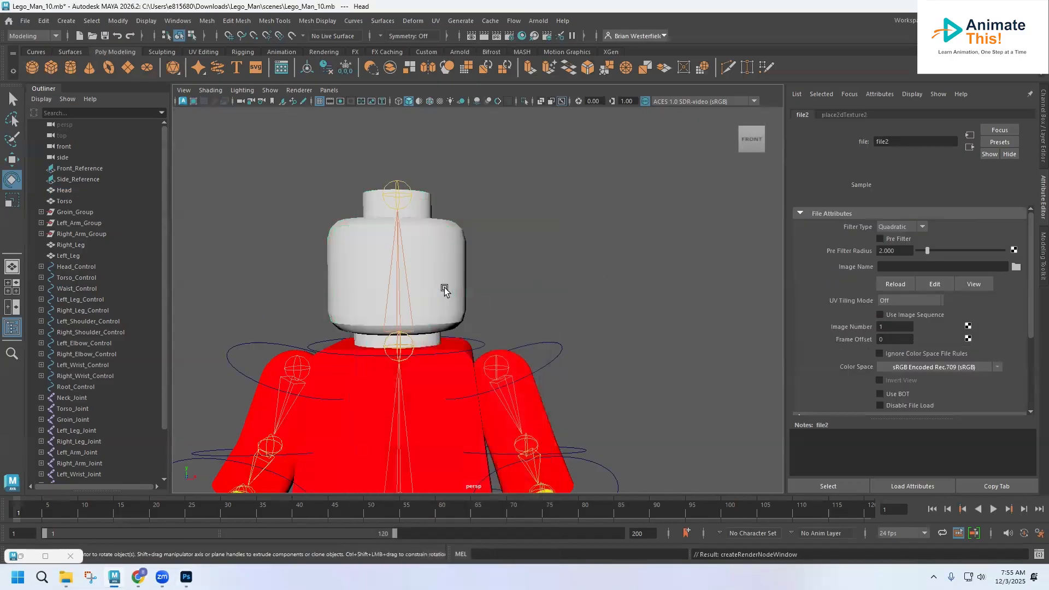
left_click(1017, 267)
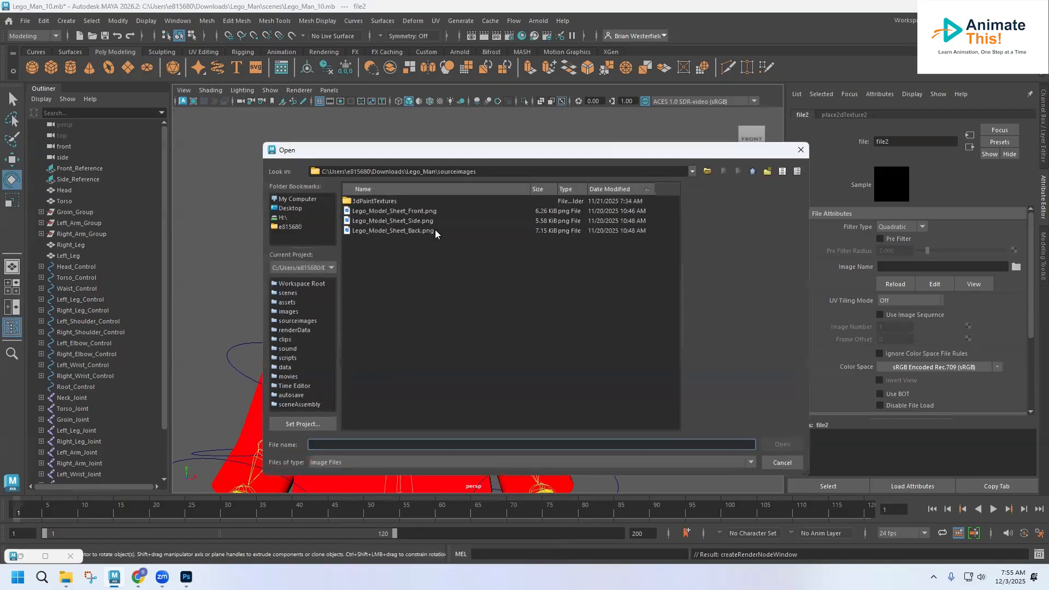
left_click(752, 172)
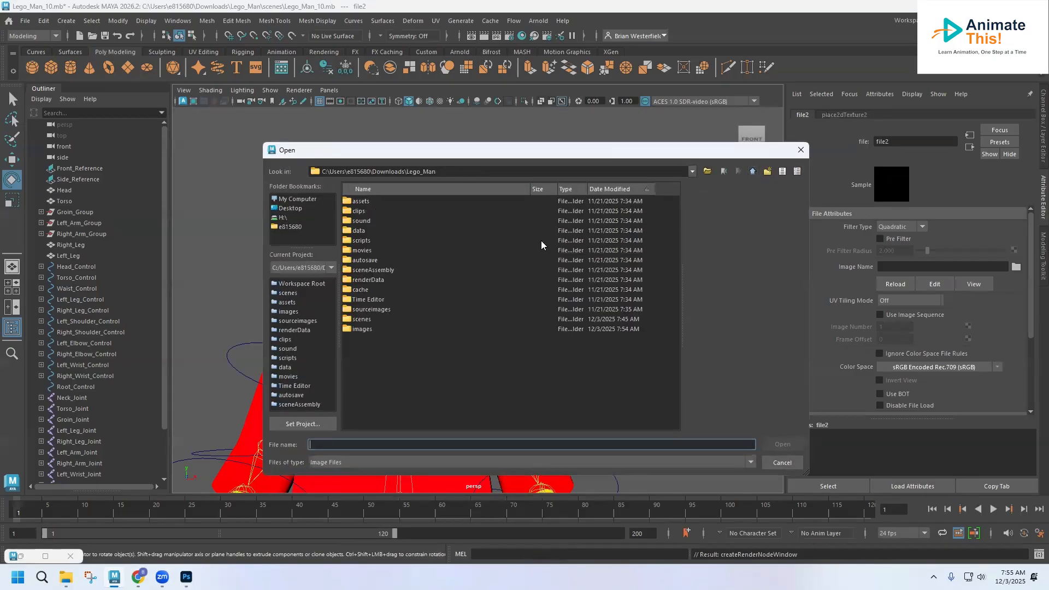
double_click(362, 329)
double_click(378, 213)
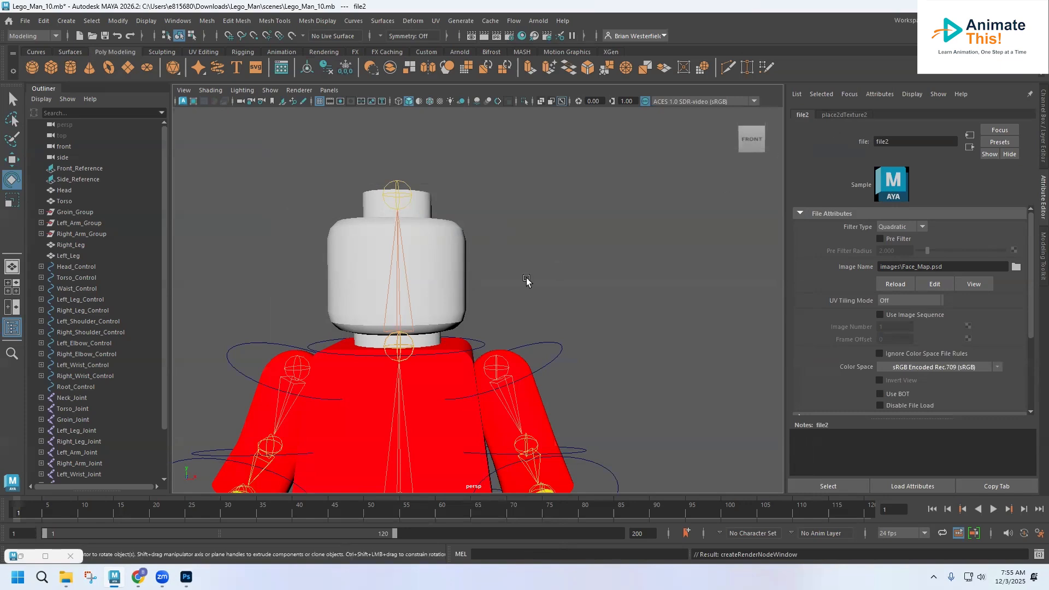
left_click(460, 261)
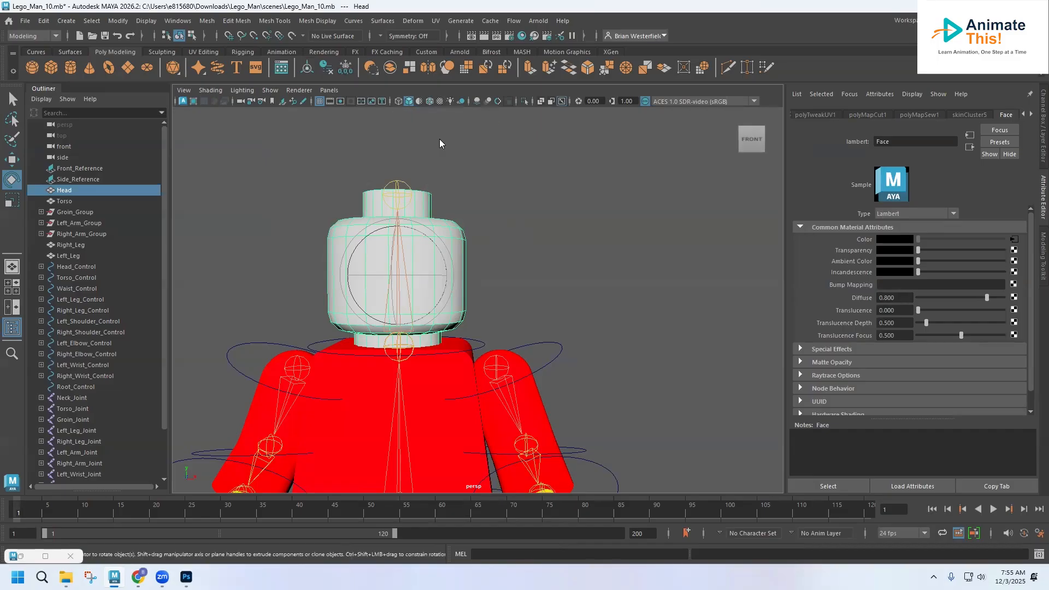
Switch to four views, frame the whole character, and show the face texture in the perspective view.
key("space")
key("shift+a")
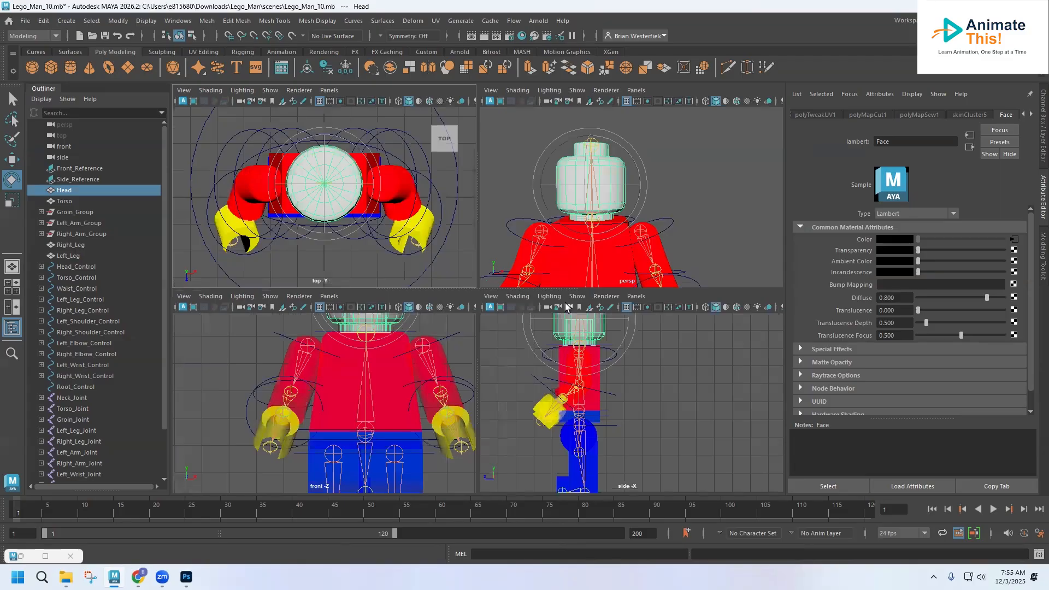
left_click(746, 307)
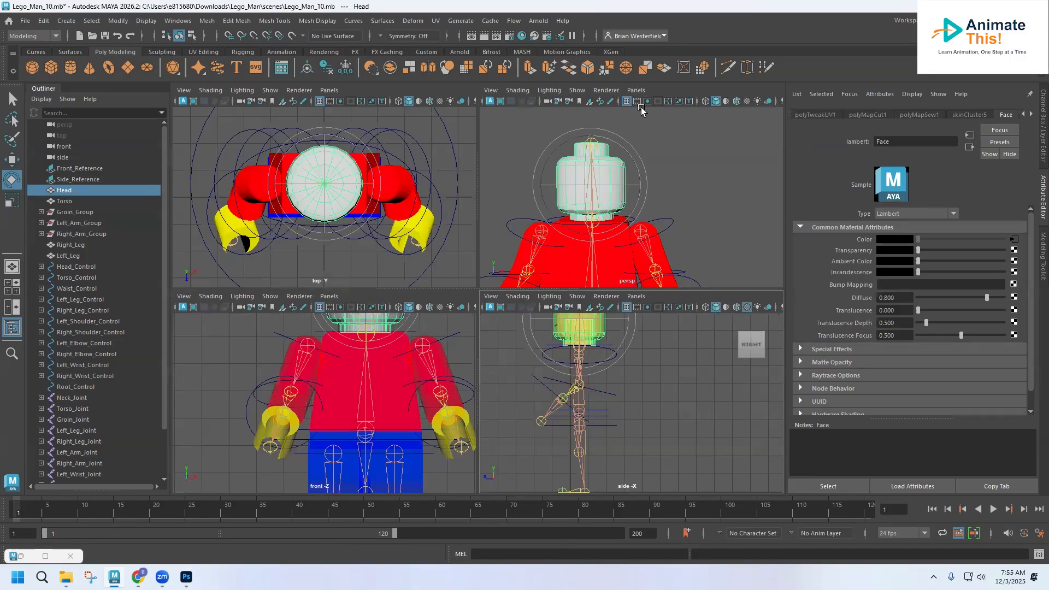
left_click(740, 102)
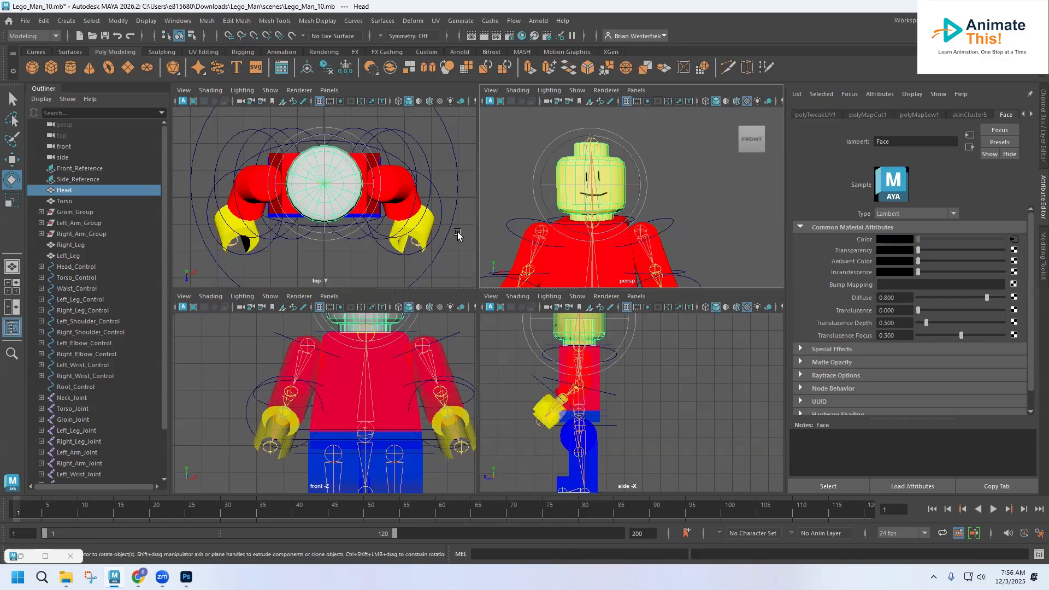
Select the torso and orbit the perspective view to a left-front angle of the figure.
left_click(596, 386)
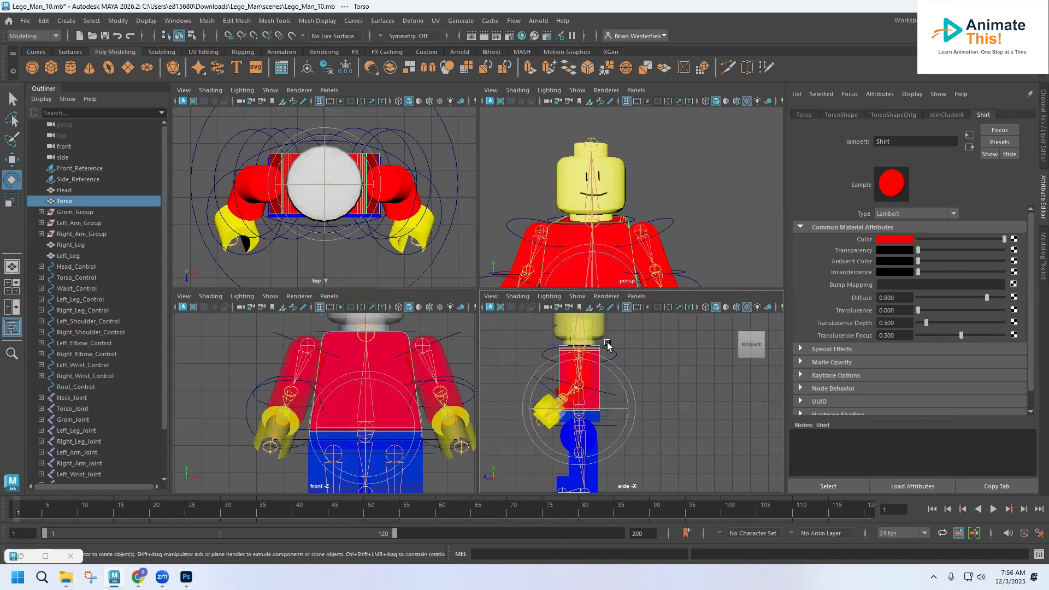
left_click_drag(628, 364, 658, 369, "alt")
left_click_drag(654, 235, 609, 246, "alt")
middle_click_drag(612, 232, 678, 170, "alt")
scroll(663, 188, "down", 3)
scroll(664, 188, "up", 3)
left_click_drag(663, 191, 540, 185, "alt")
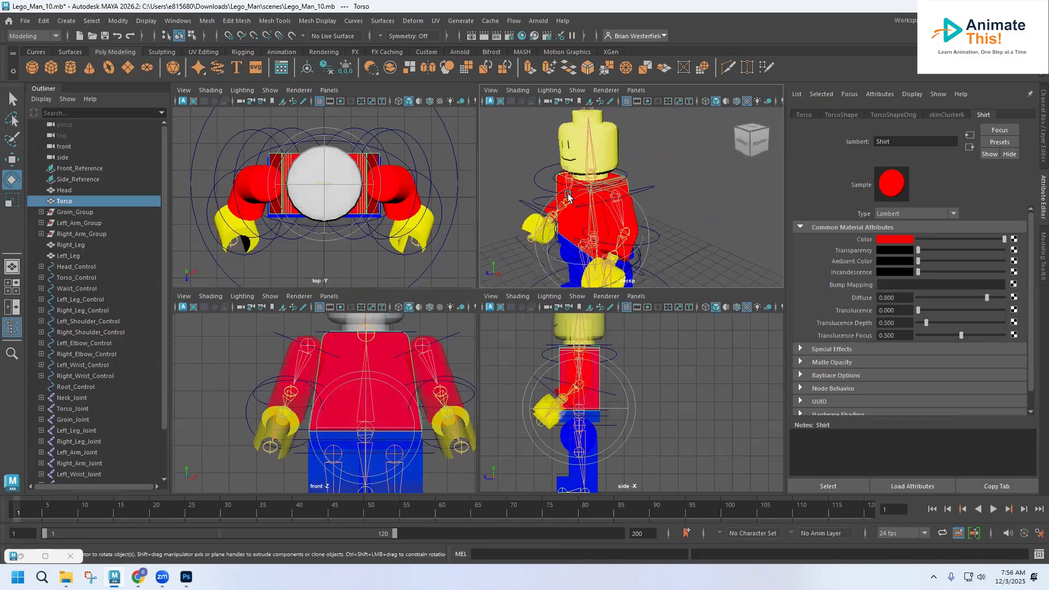
Show textures in the top and front views, orbit round the character's back, and reselect the torso.
left_click(441, 103)
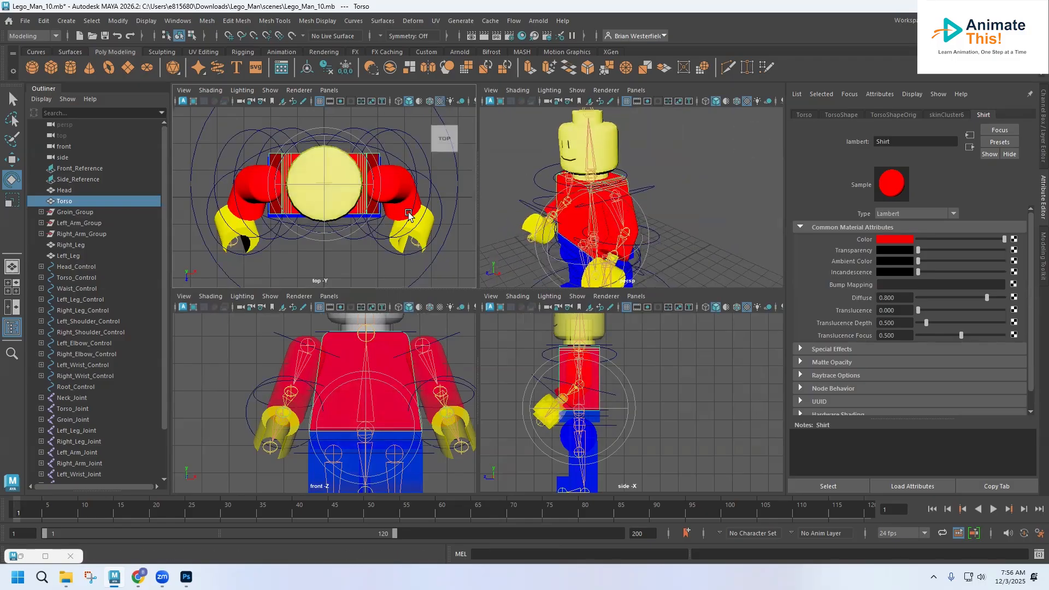
left_click(440, 307)
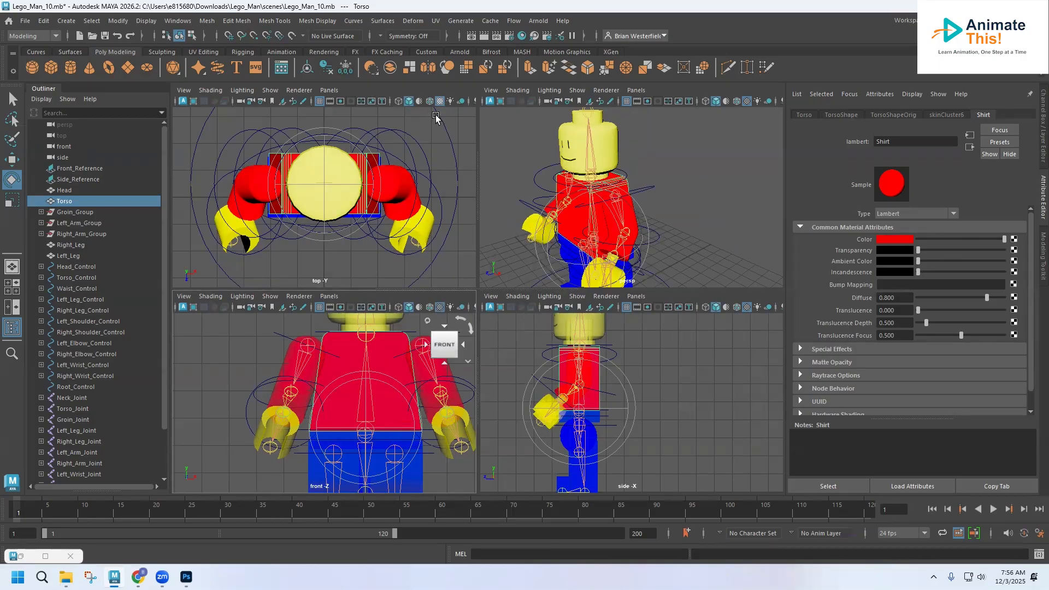
left_click_drag(581, 230, 577, 156, "alt")
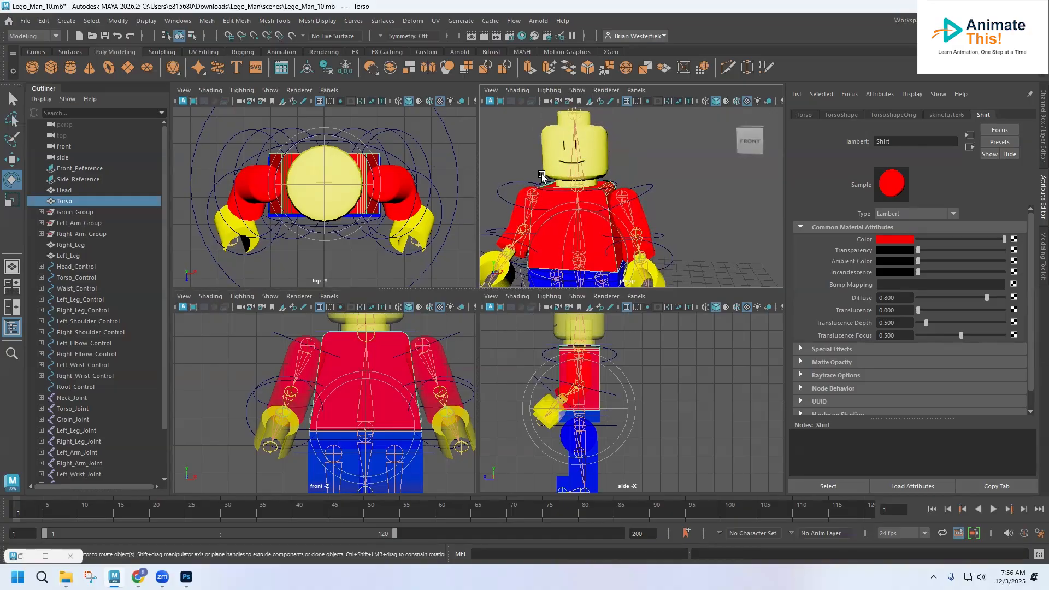
scroll(546, 205, "down", 2)
scroll(545, 205, "up", 5)
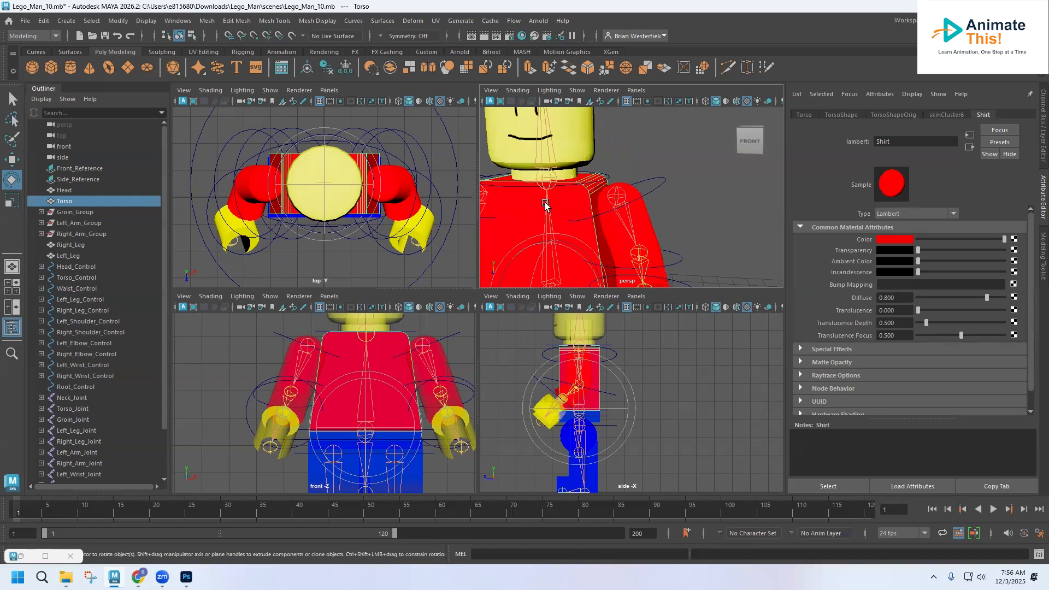
left_click_drag(623, 211, 435, 212, "alt")
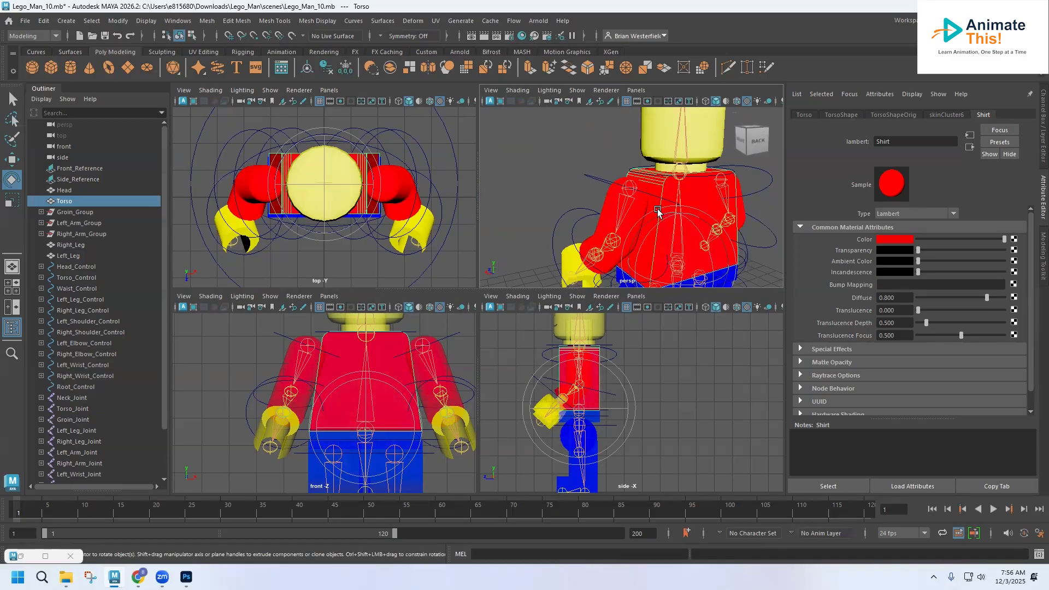
scroll(657, 211, "up", 3)
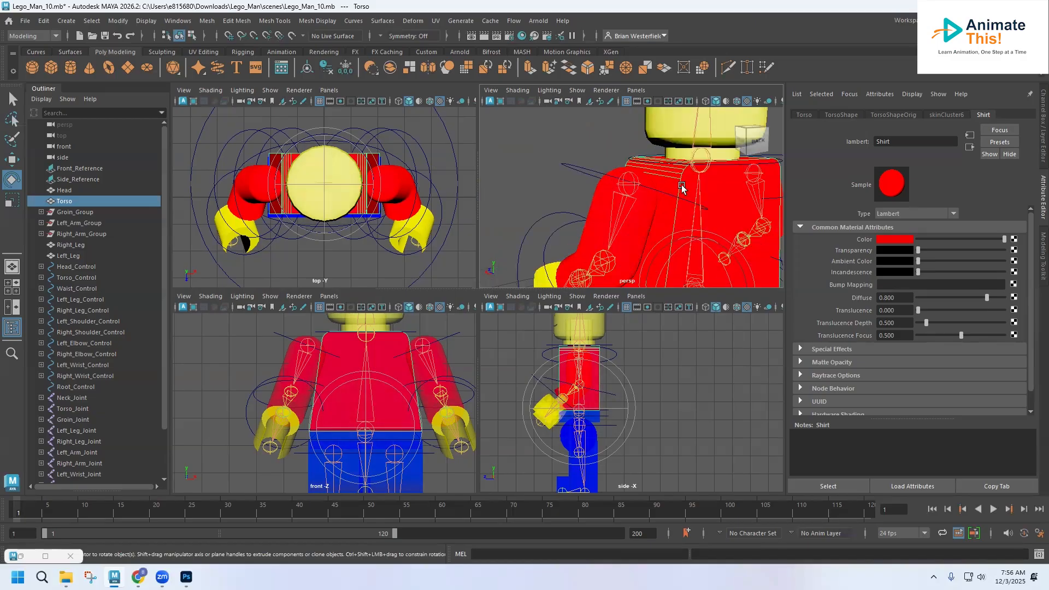
right_click_drag(689, 180, 721, 165)
left_click(614, 161)
left_click(673, 183)
Open the UV Editor with the torso selected and move the editor window aside.
left_click(435, 20)
left_click(457, 43)
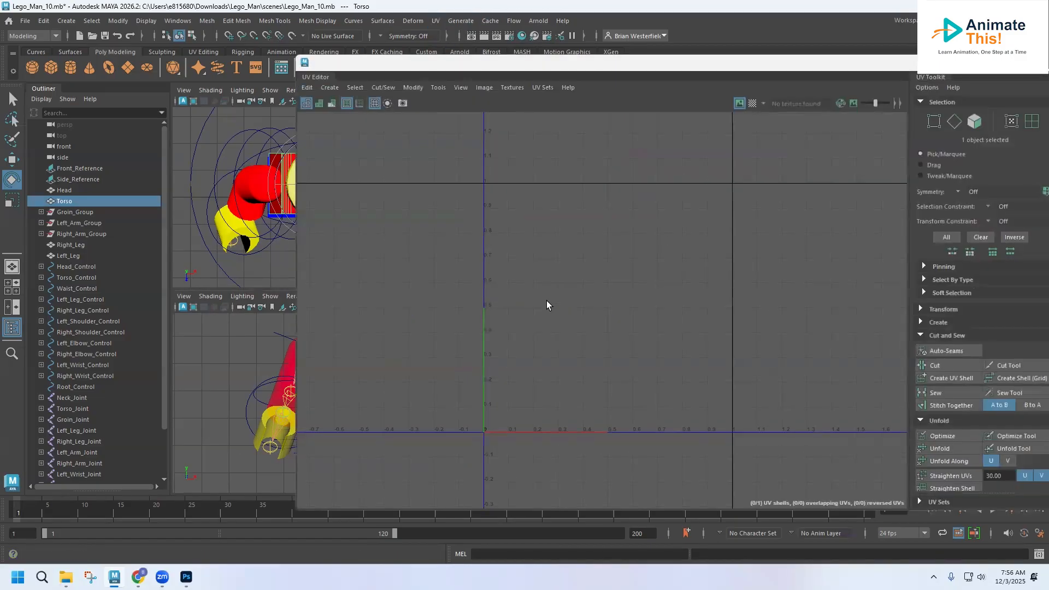
left_click(278, 262)
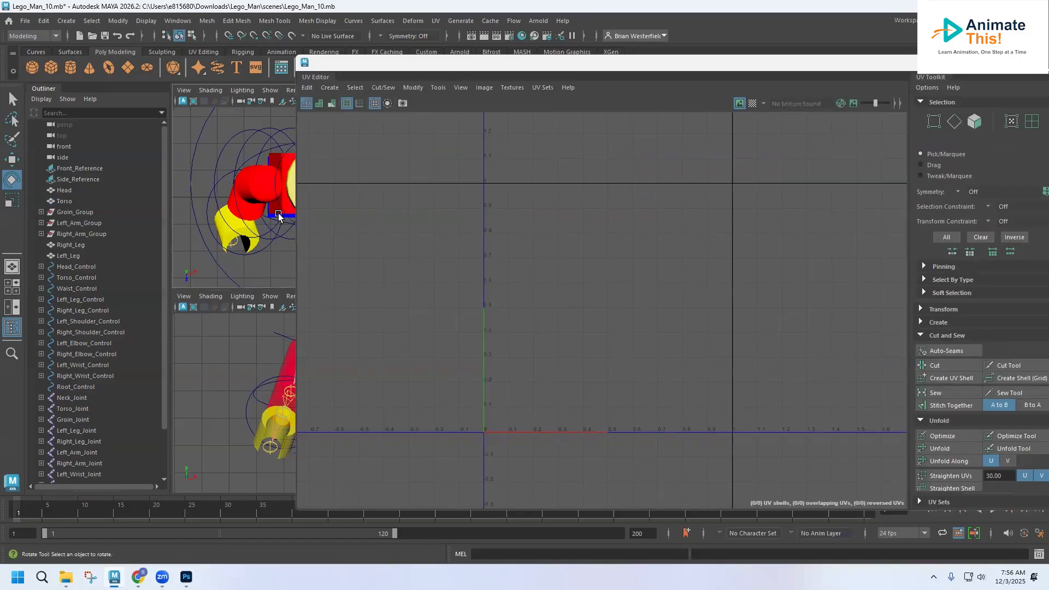
left_click(284, 197)
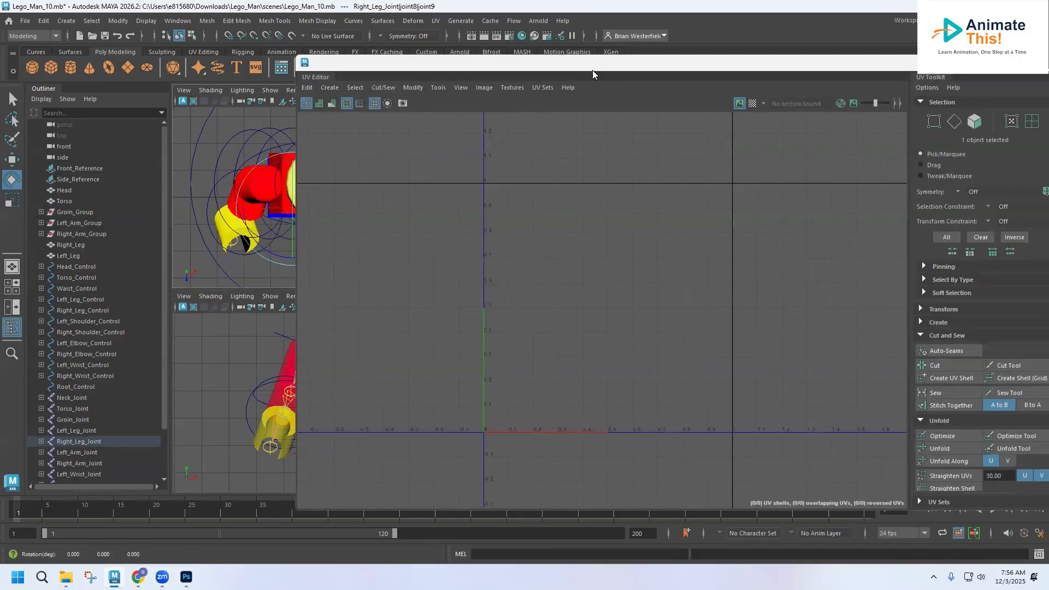
left_click_drag(595, 65, 427, 263)
left_click(653, 163)
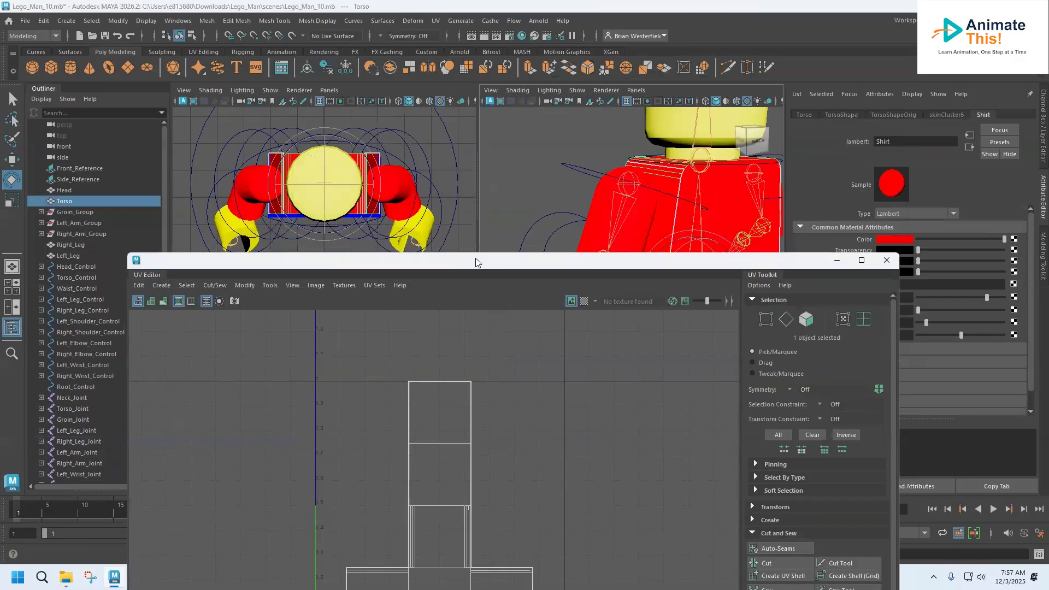
left_click_drag(480, 255, 511, 128)
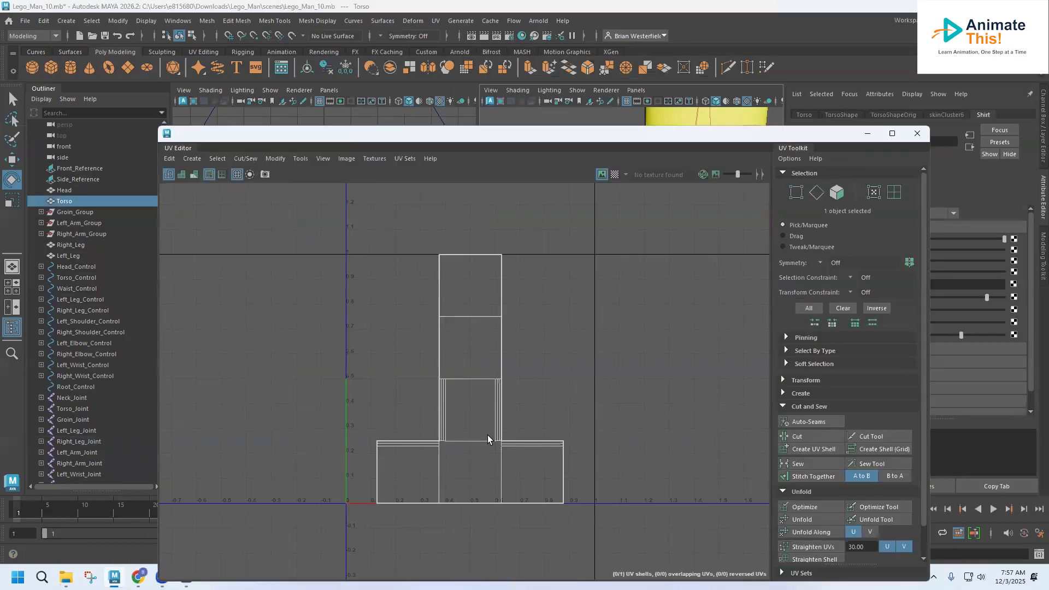
Select all torso UV faces, then Unfold and Straighten them into rectangular pieces.
right_click_drag(461, 421, 461, 426)
left_click_drag(345, 220, 609, 525)
left_click(797, 519)
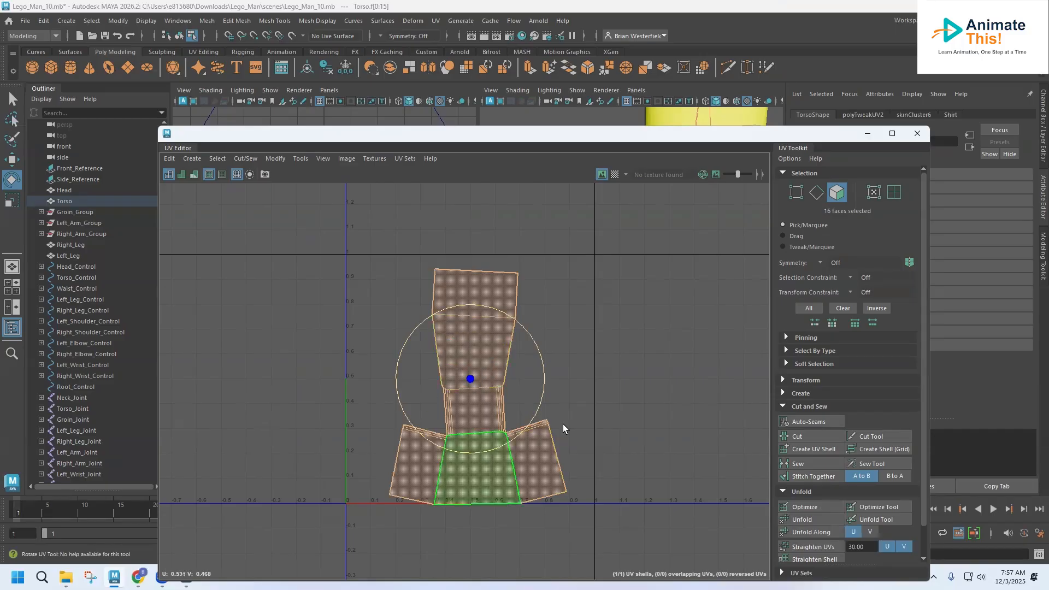
left_click(823, 547)
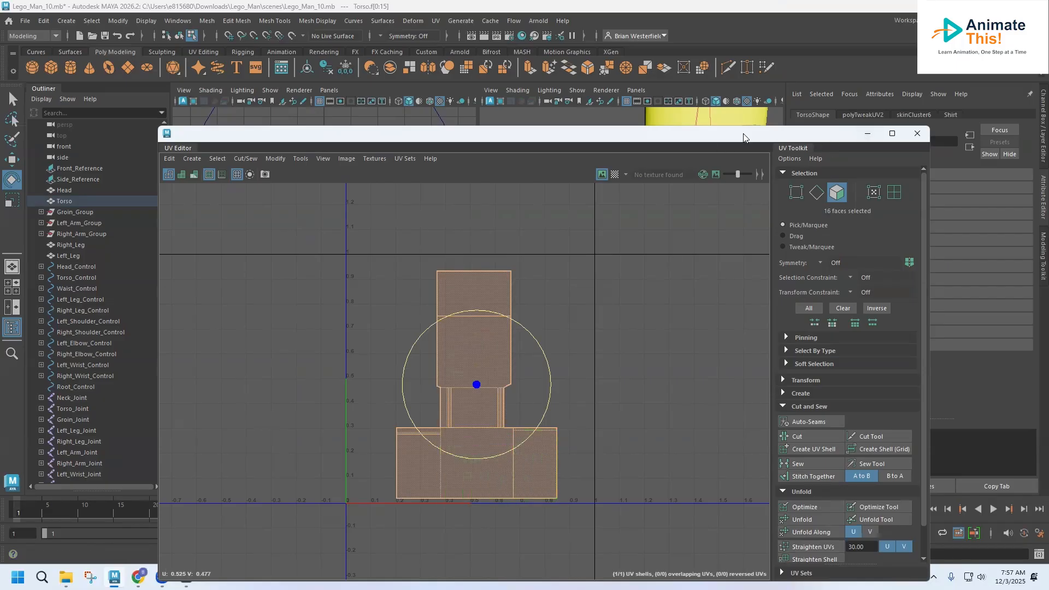
left_click_drag(738, 137, 421, 306)
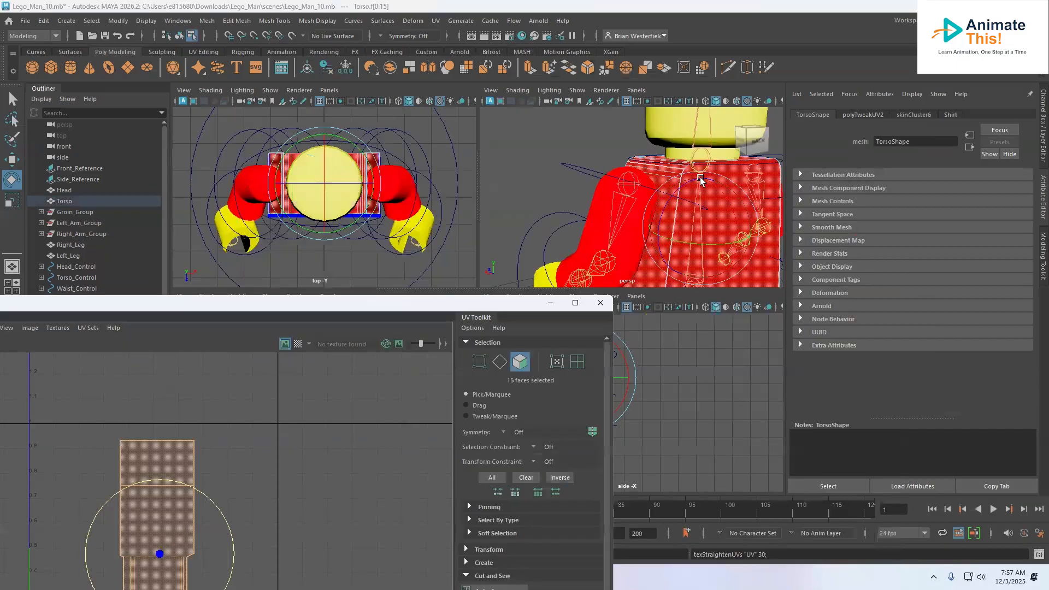
Select vertical edges on the front of the torso in the perspective view.
left_click(601, 149)
left_click(679, 171)
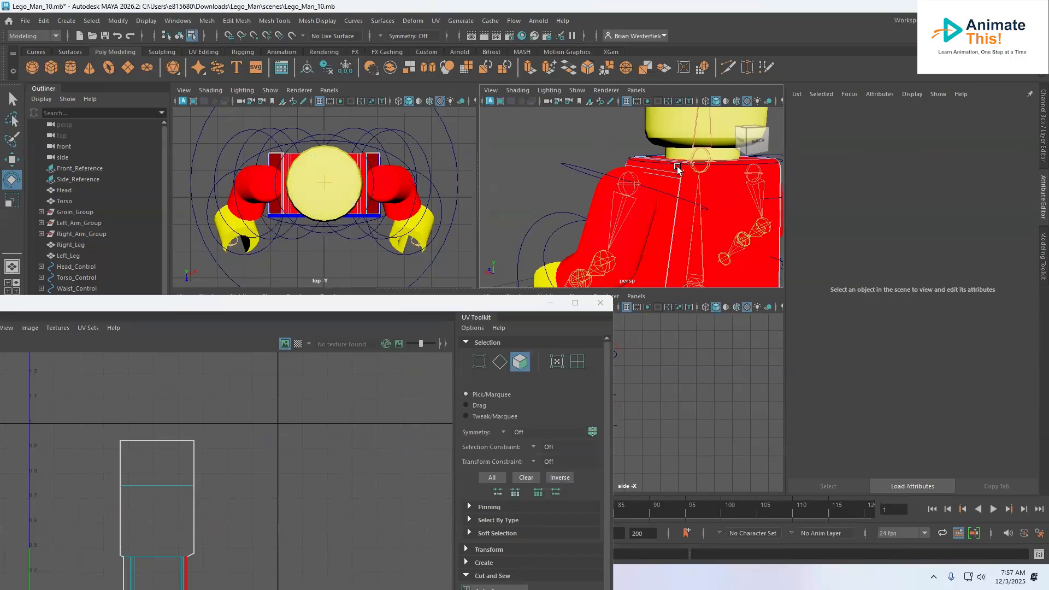
left_click(680, 174)
right_click(682, 176)
right_click_drag(684, 180, 682, 156)
left_click(680, 185)
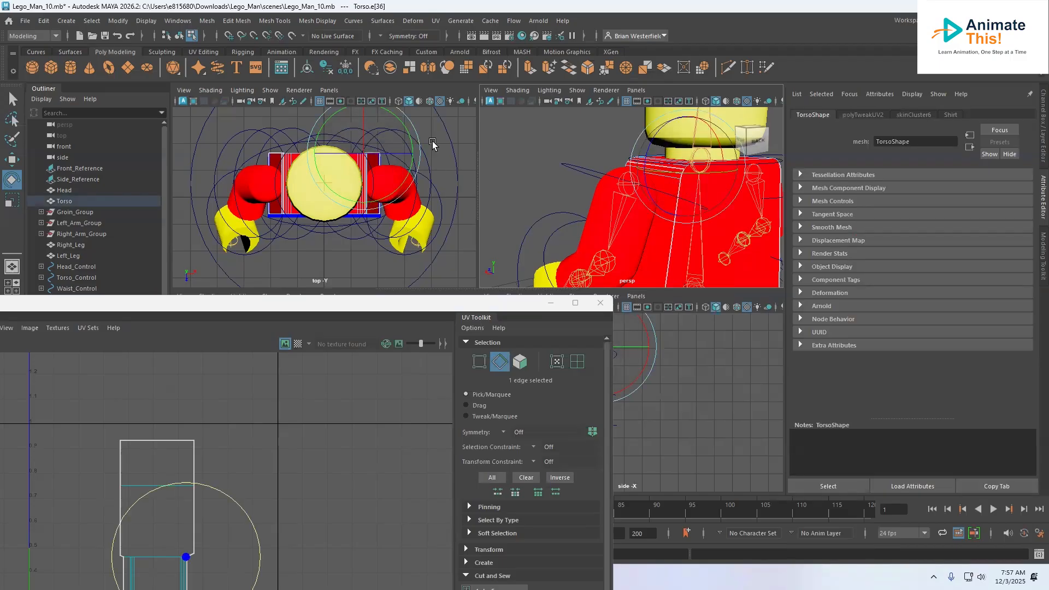
left_click(12, 99)
left_click(682, 189)
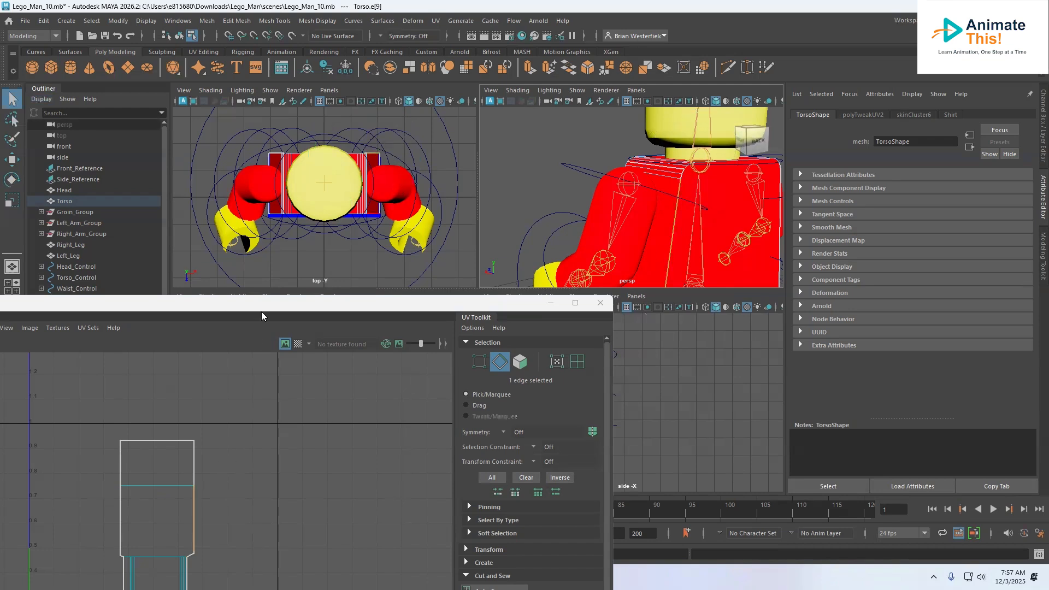
Bring the UV Editor back full screen and marquee-select every face of the torso shell.
left_click_drag(261, 312, 323, 201)
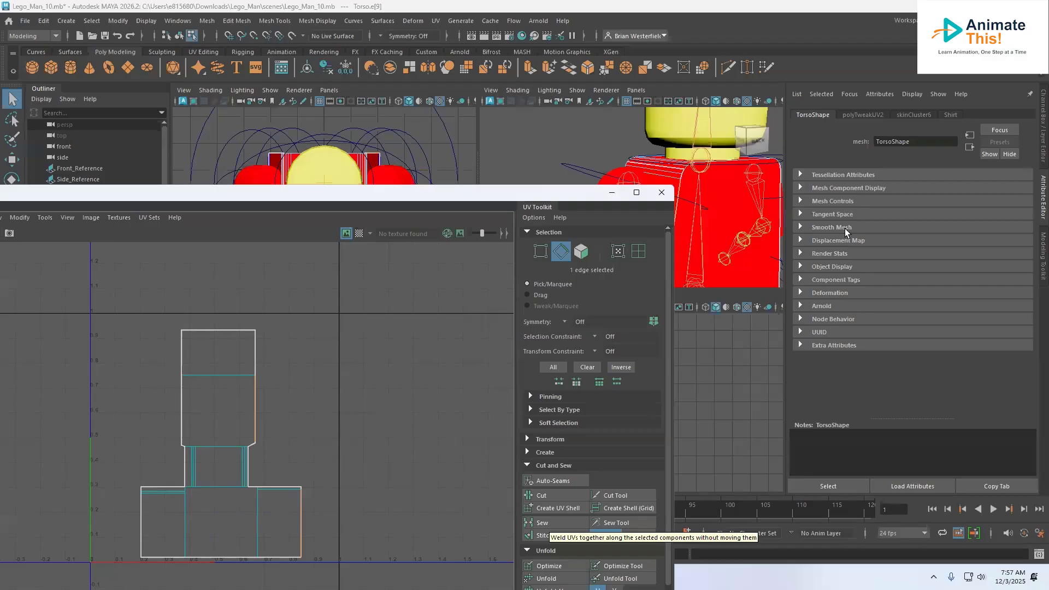
left_click(614, 195)
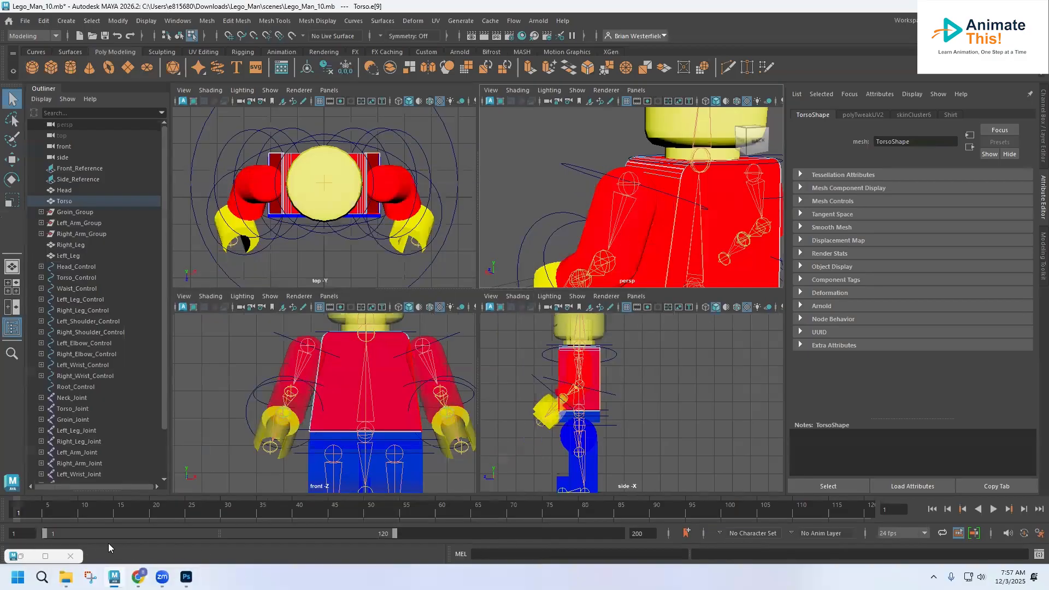
left_click(43, 557)
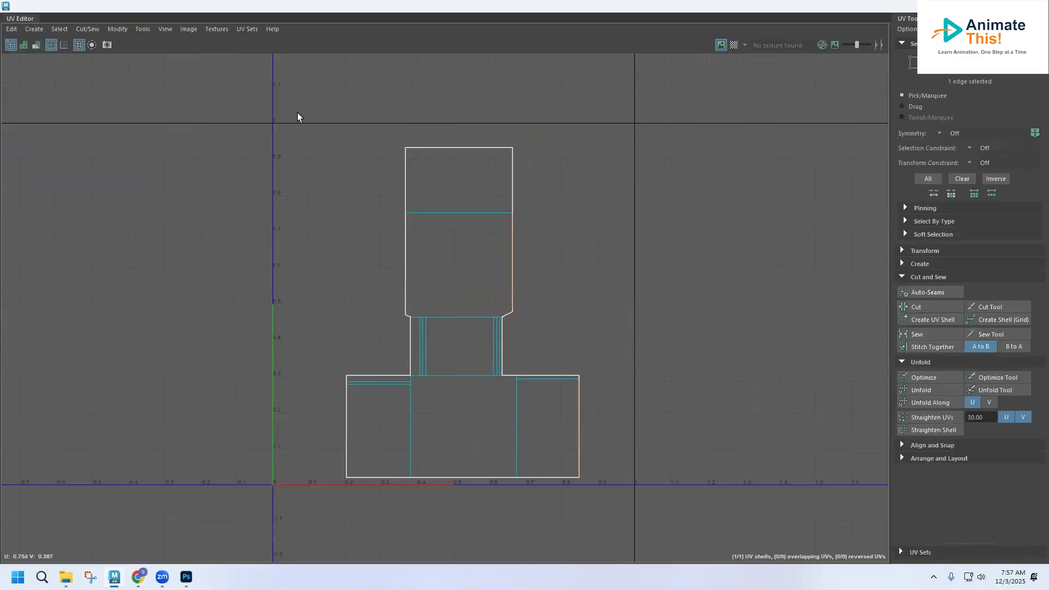
right_click_drag(424, 209, 424, 235)
left_click_drag(289, 124, 639, 508)
scroll(547, 366, "down", 4)
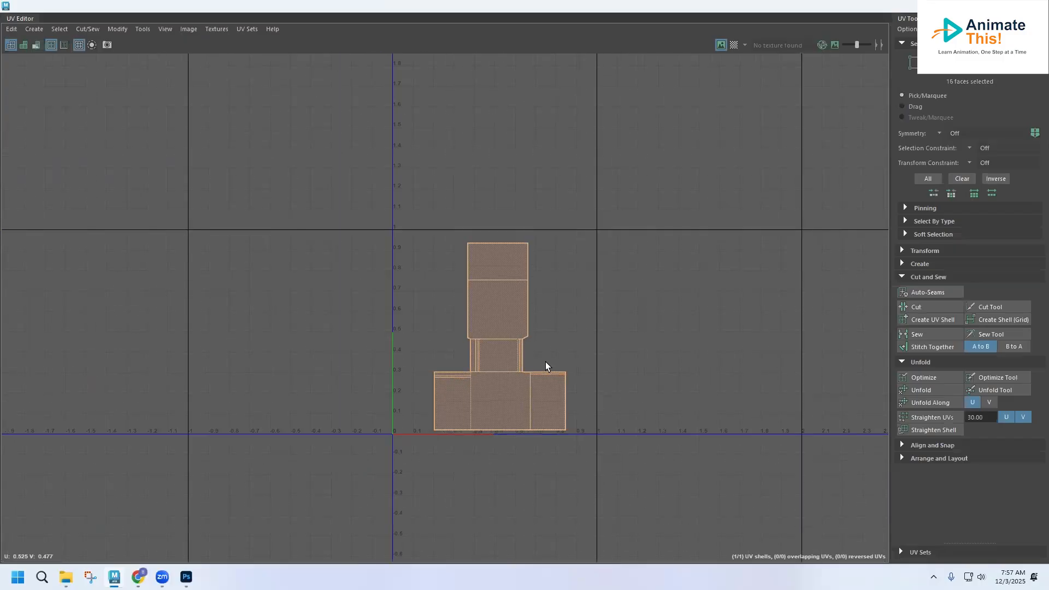
scroll(545, 362, "down", 5)
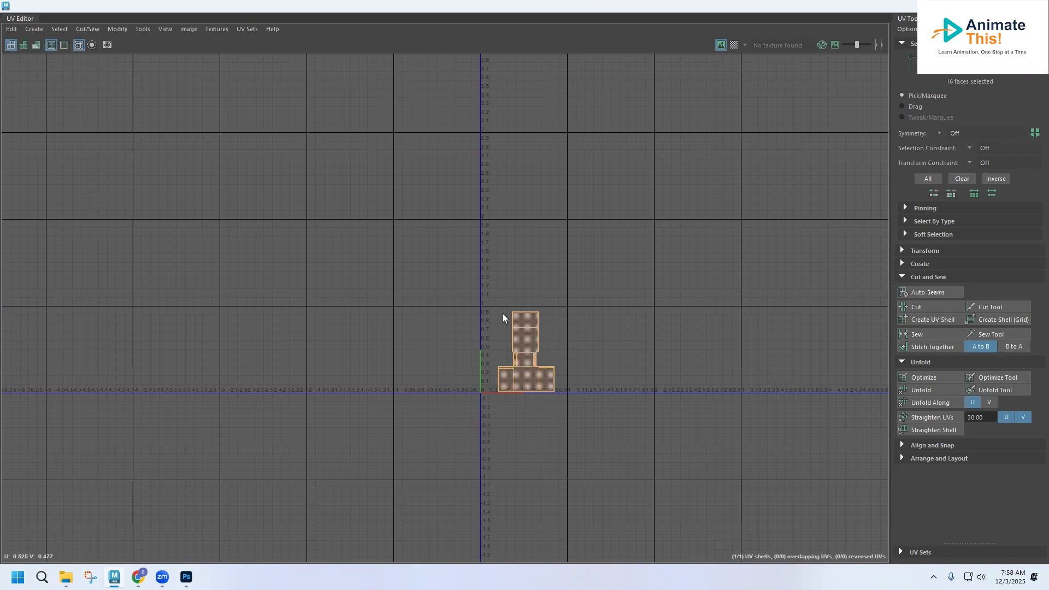
Review the Image > UV Snapshot options, close them, and close the UV Editor.
left_click(198, 28)
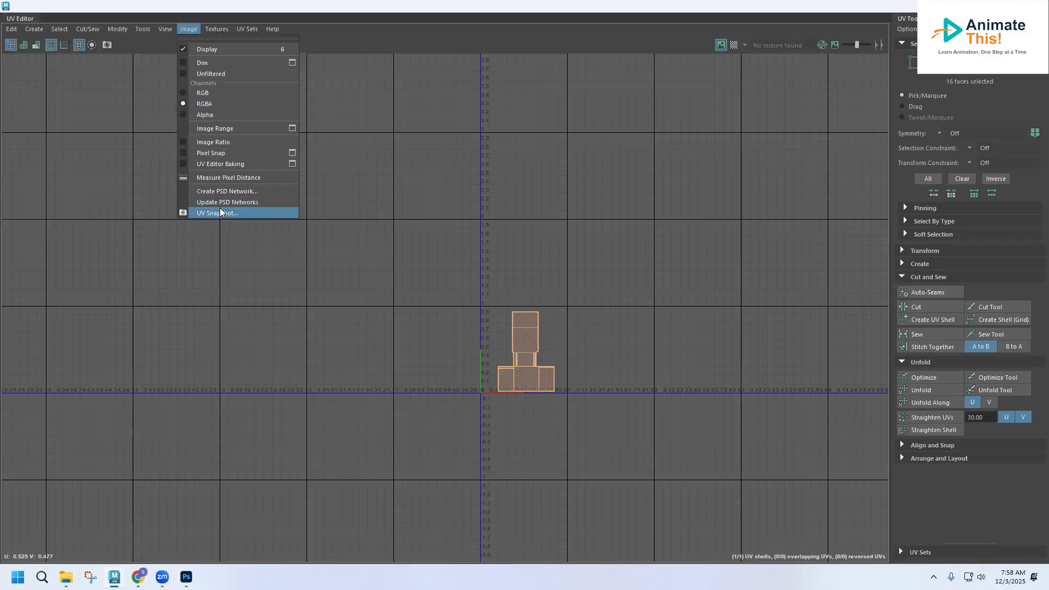
left_click(220, 212)
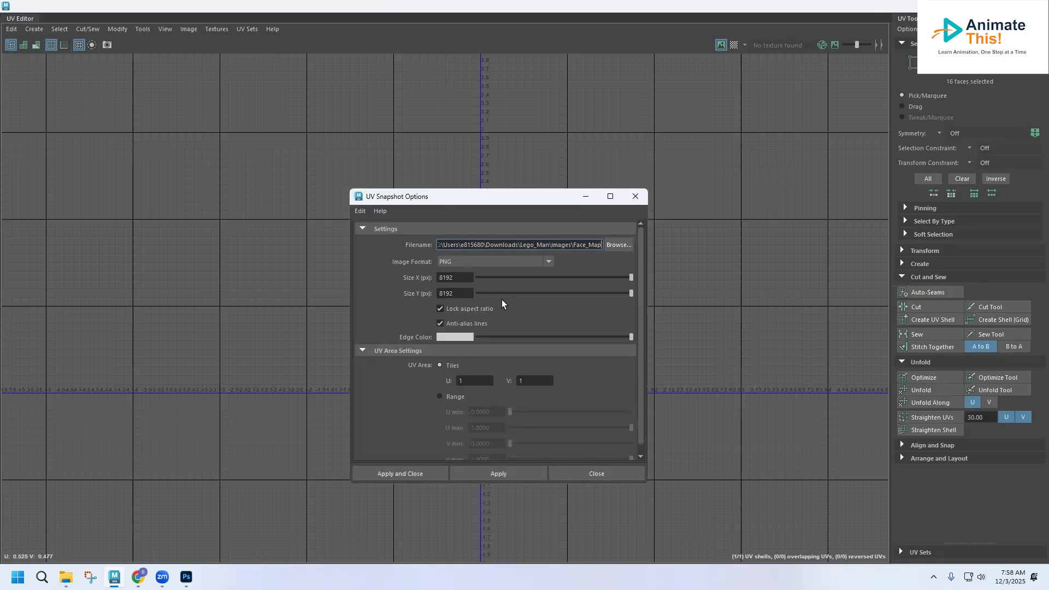
left_click(587, 478)
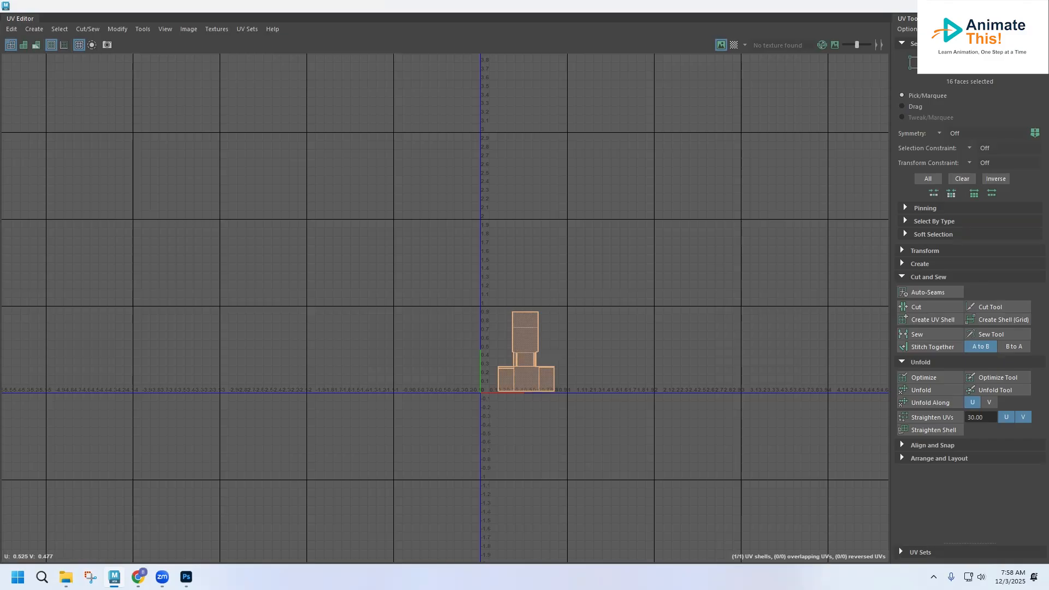
left_click(1036, 6)
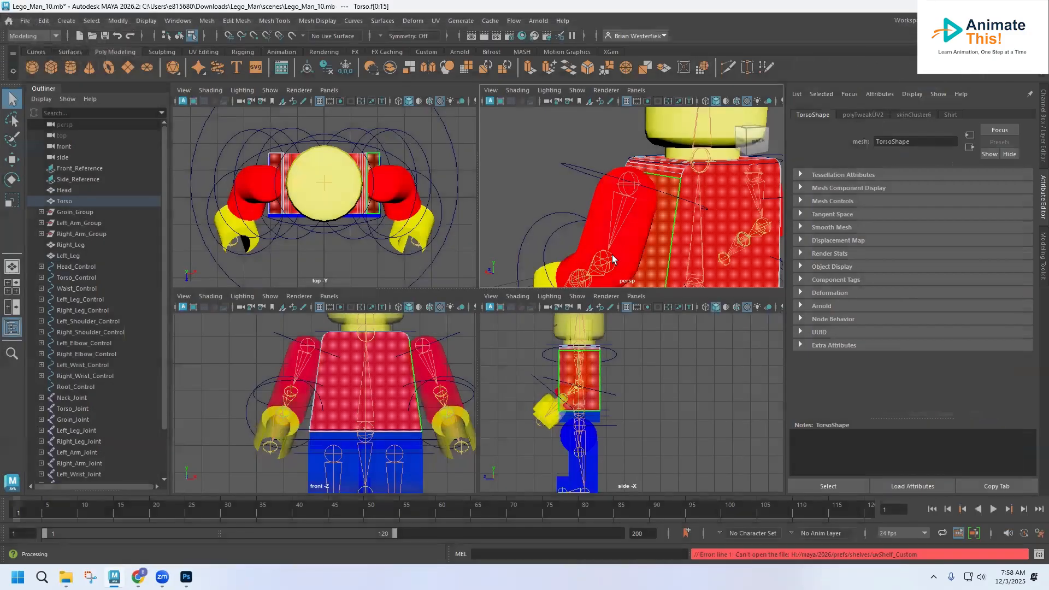
left_click_drag(612, 255, 727, 218, "alt")
scroll(559, 198, "up", 3)
Return to object selection mode and turn off X-Ray Joints in the perspective view.
scroll(559, 198, "down", 5)
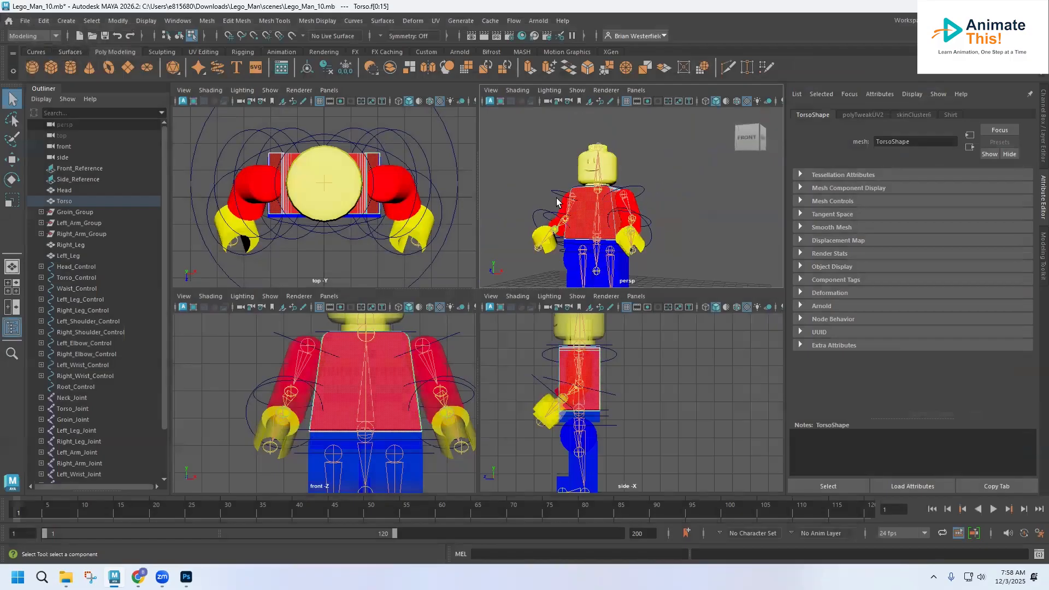
right_click_drag(583, 208, 635, 191)
left_click(517, 90)
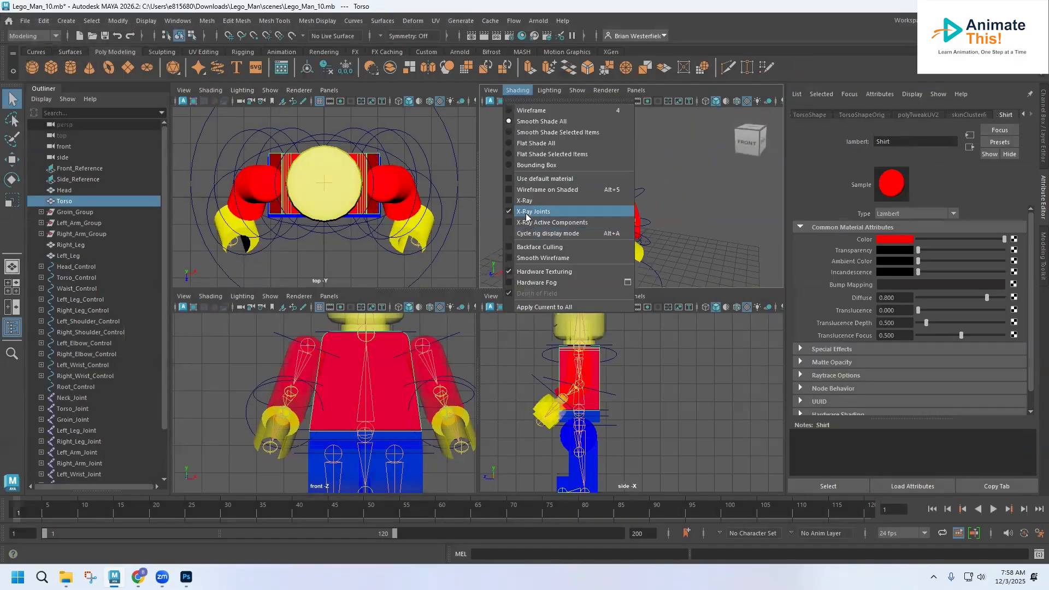
left_click(525, 211)
Turn off X-Ray Joints and X-Ray in the side view's Shading menu.
left_click(200, 90)
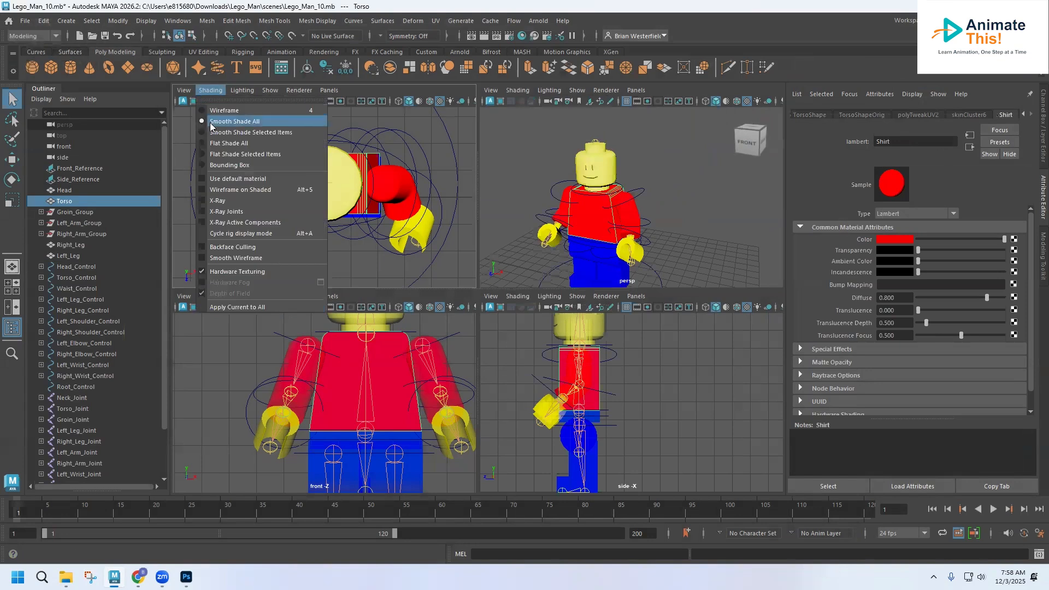
left_click(517, 296)
left_click(519, 419)
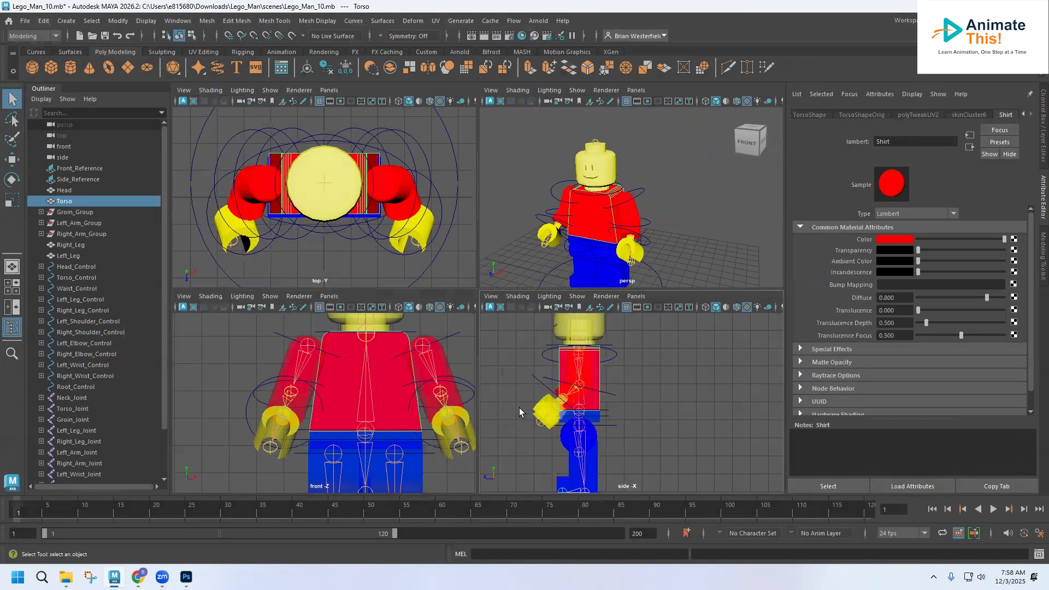
left_click(517, 296)
left_click(525, 406)
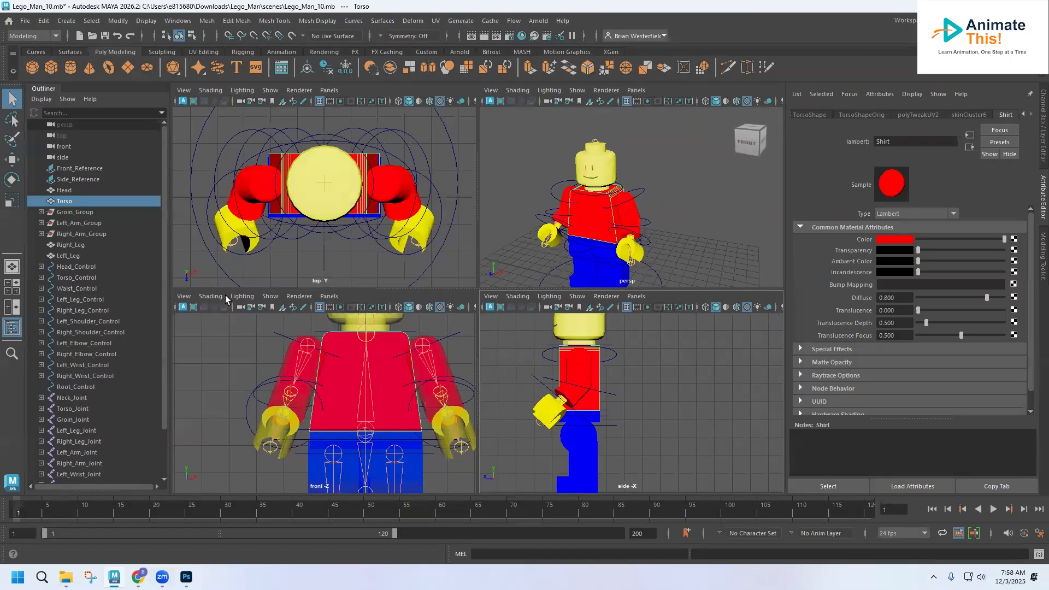
Tear off the front view's Shading menu as a floating panel, then close it.
left_click(210, 296)
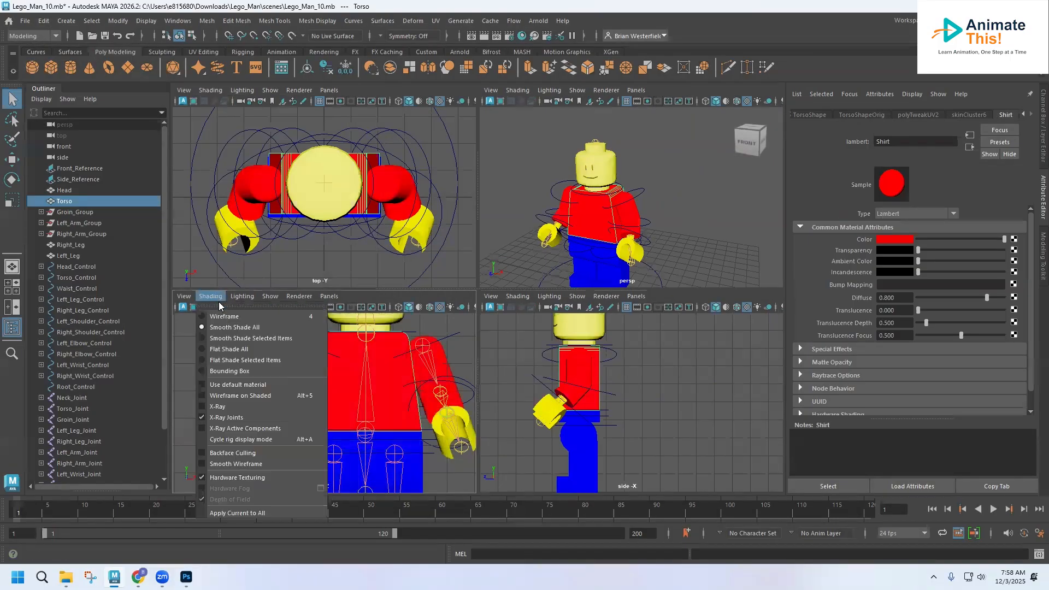
left_click(219, 302)
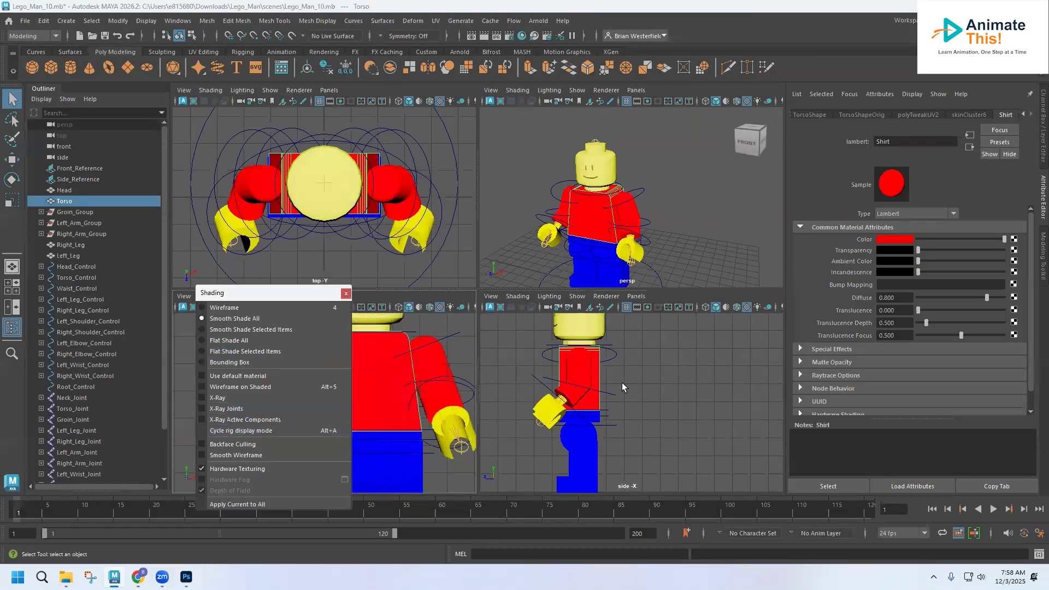
left_click(622, 224)
left_click(660, 209)
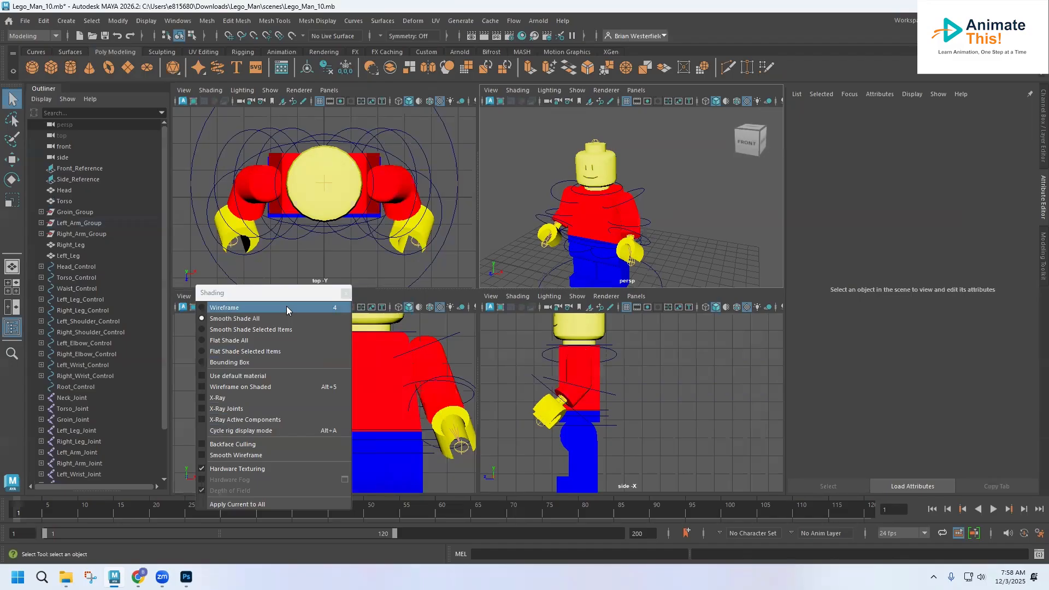
left_click(345, 292)
mouse_move(640, 191)
left_mouse_down("alt")
mouse_move(558, 188)
mouse_move(658, 192)
mouse_move(648, 195)
mouse_move(662, 155)
mouse_move(622, 170)
left_mouse_up("alt")
scroll(606, 228, "up", 6)
scroll(649, 170, "down", 8)
Select the torso, arm and leg joints, ending on the left leg to show its Pants material.
left_click(622, 166)
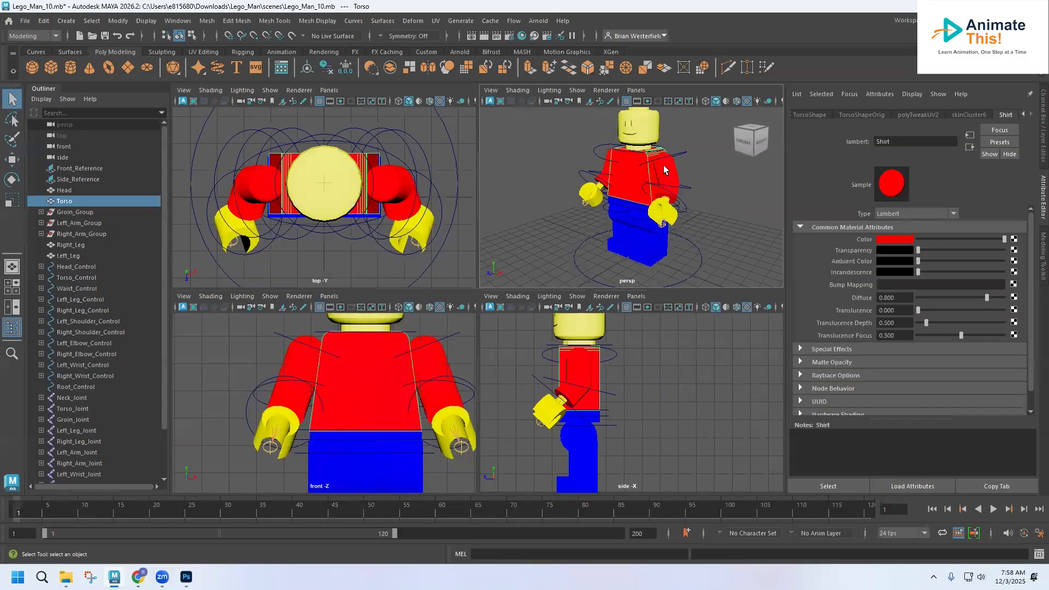
left_click(673, 177)
left_click(634, 181)
left_click(628, 222)
left_click(660, 250)
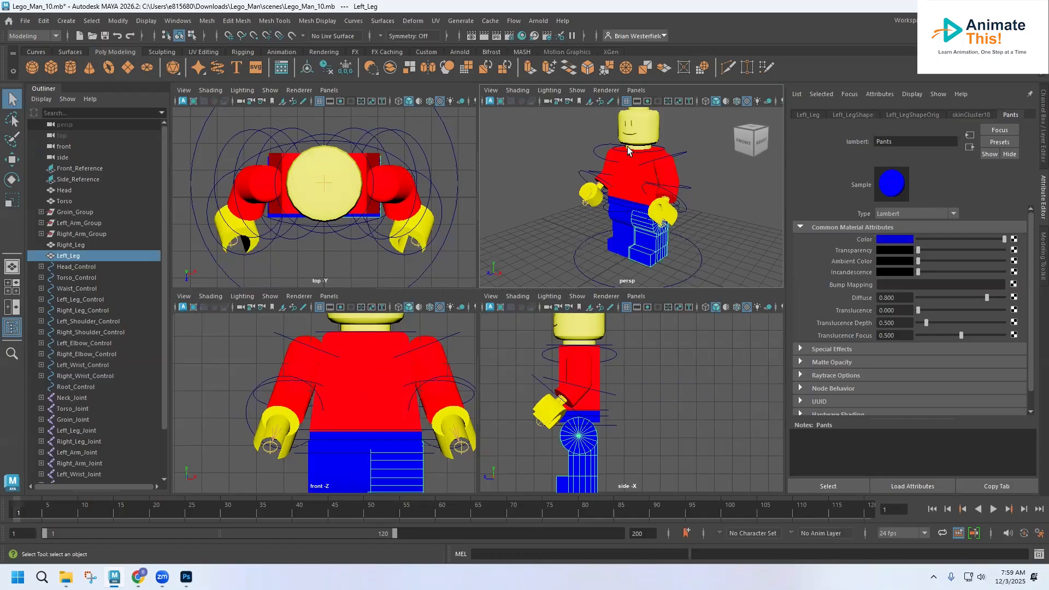
Check the shoulder and left elbow controls, then save the Lego_Man_10 scene.
left_click(601, 155)
left_click(595, 159)
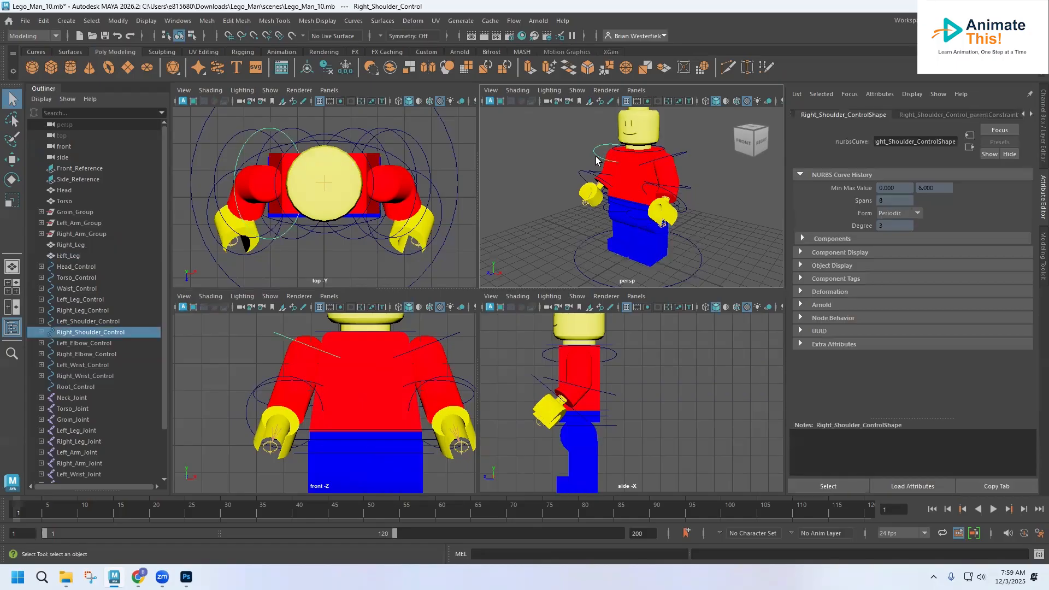
left_click(673, 155)
left_click(685, 190)
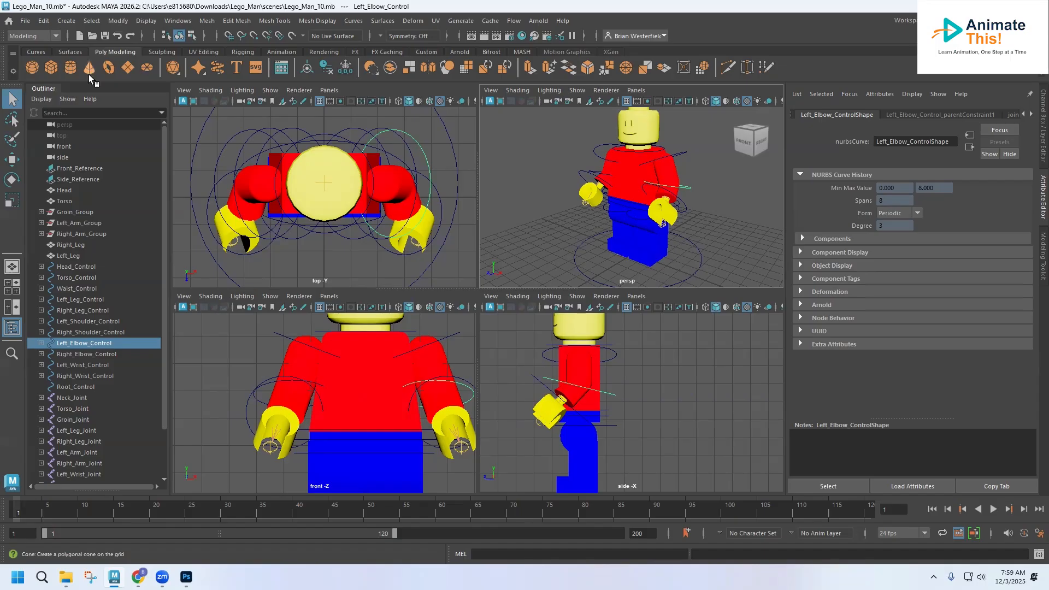
left_click(25, 22)
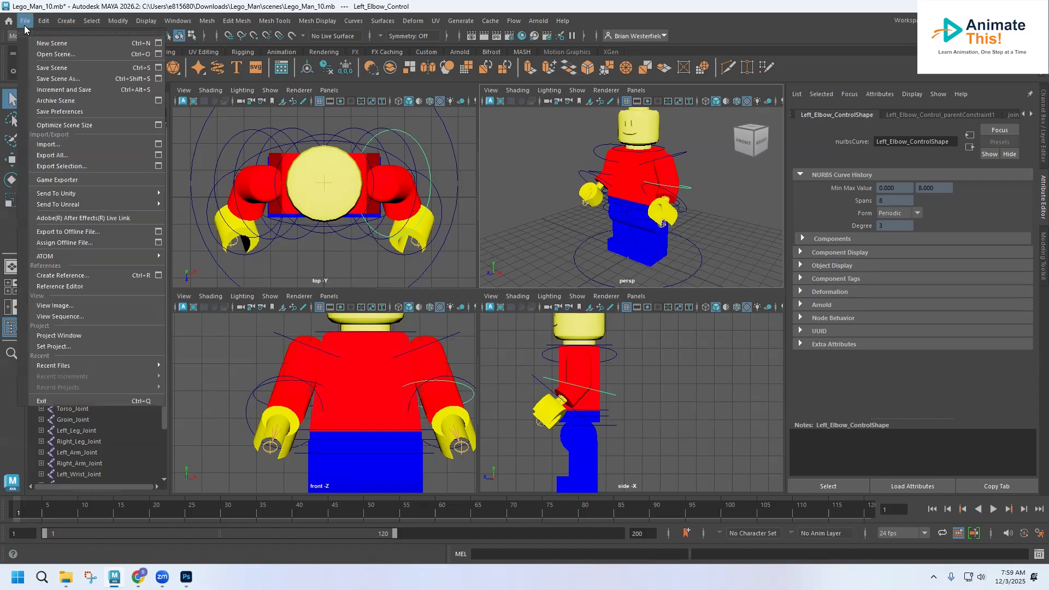
left_click(52, 68)
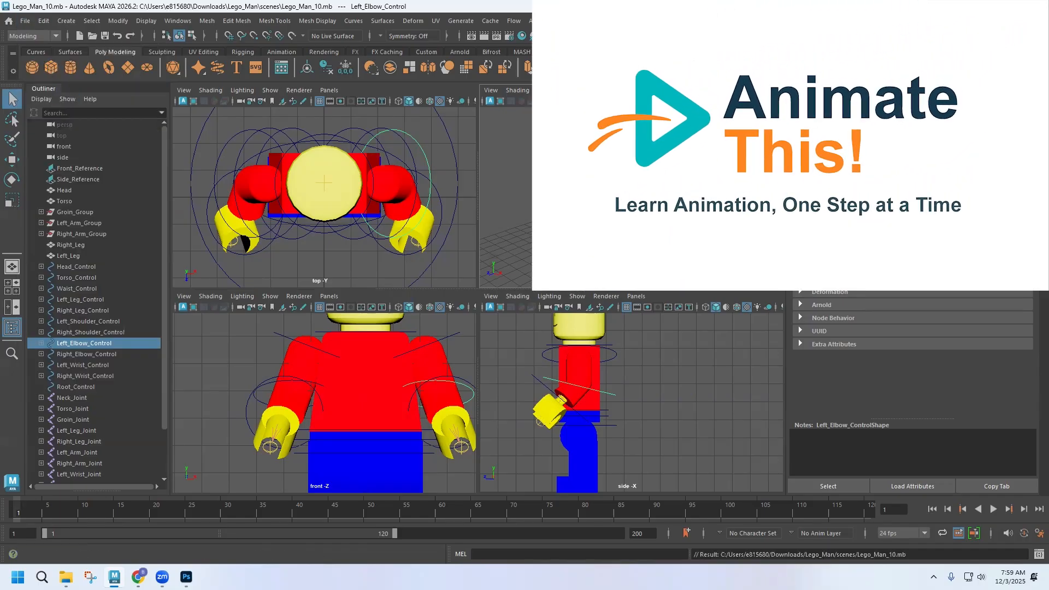